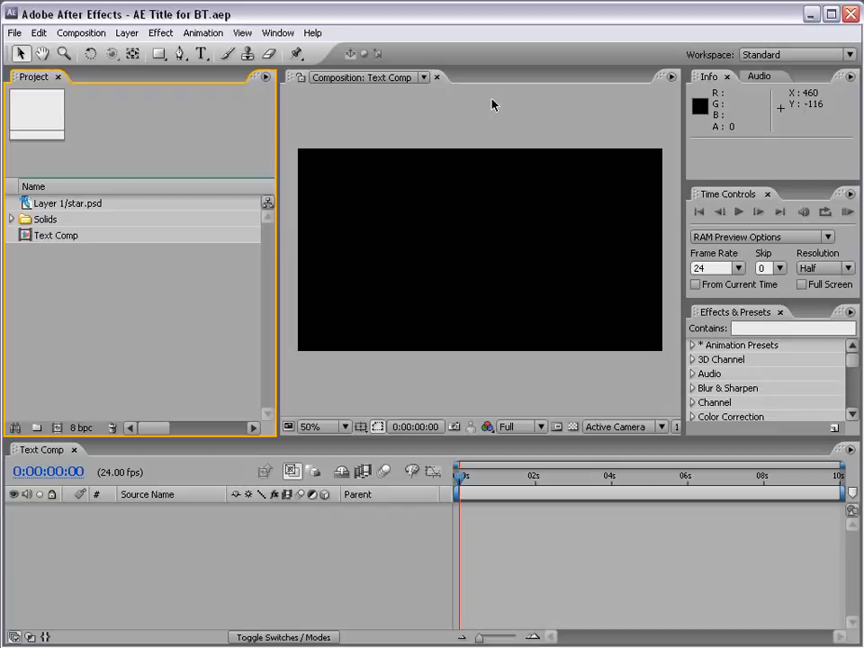
Activate the Type tool with its Character and Paragraph panels shown, and narrow the Project panel to give the composition view more room.
left_click(492, 105)
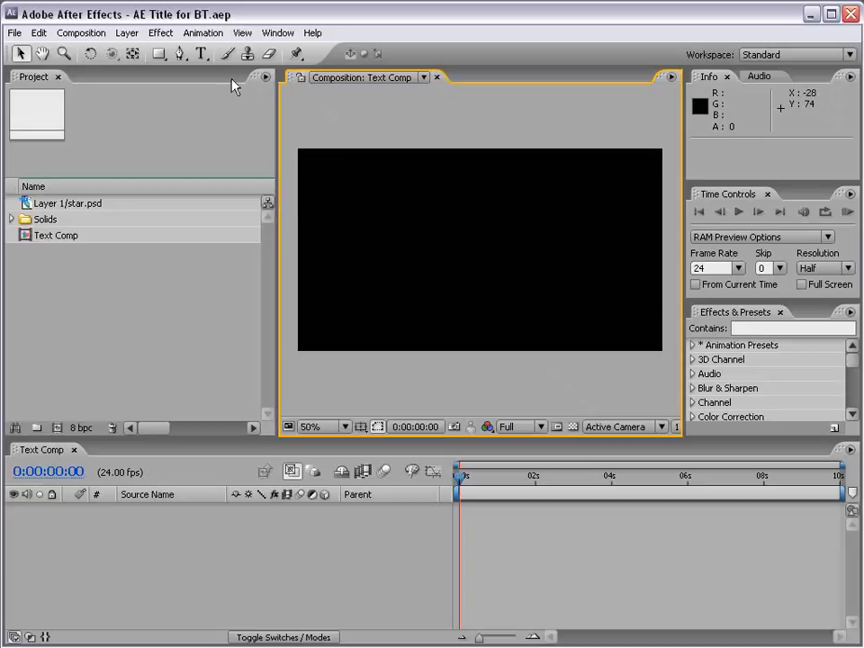
left_click(207, 56)
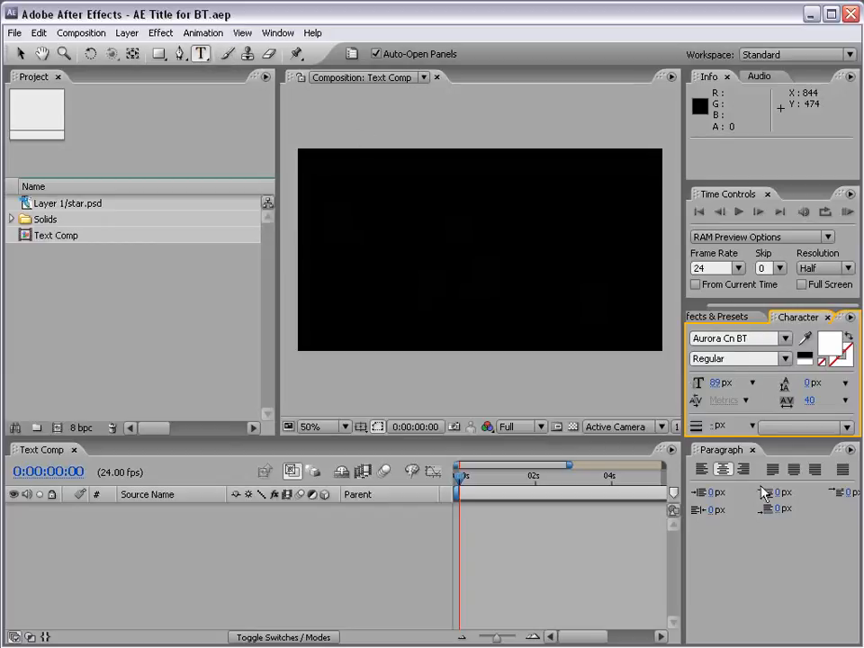
left_click(352, 56)
left_click(353, 56)
right_click(415, 498)
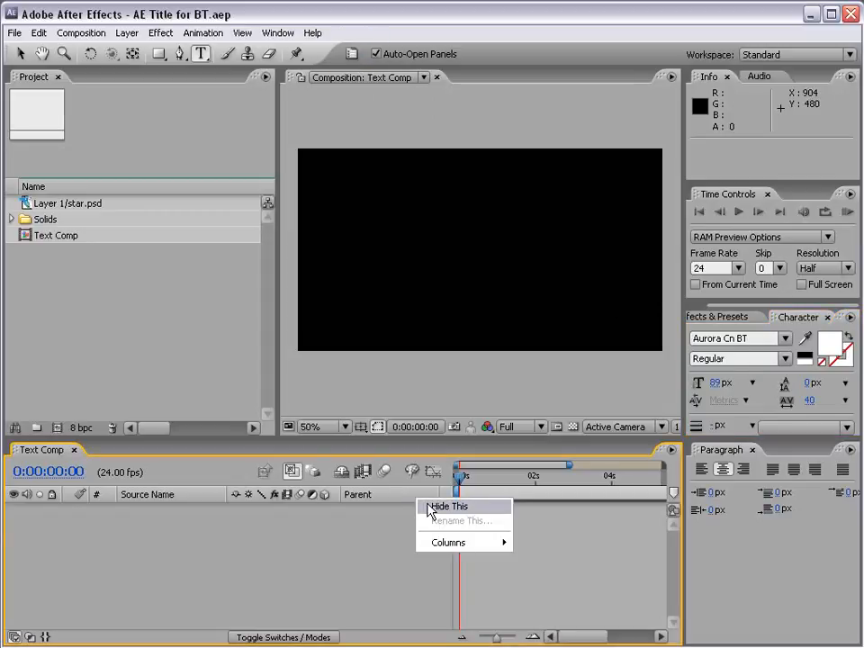
left_click(276, 289)
left_click_drag(275, 289, 202, 291)
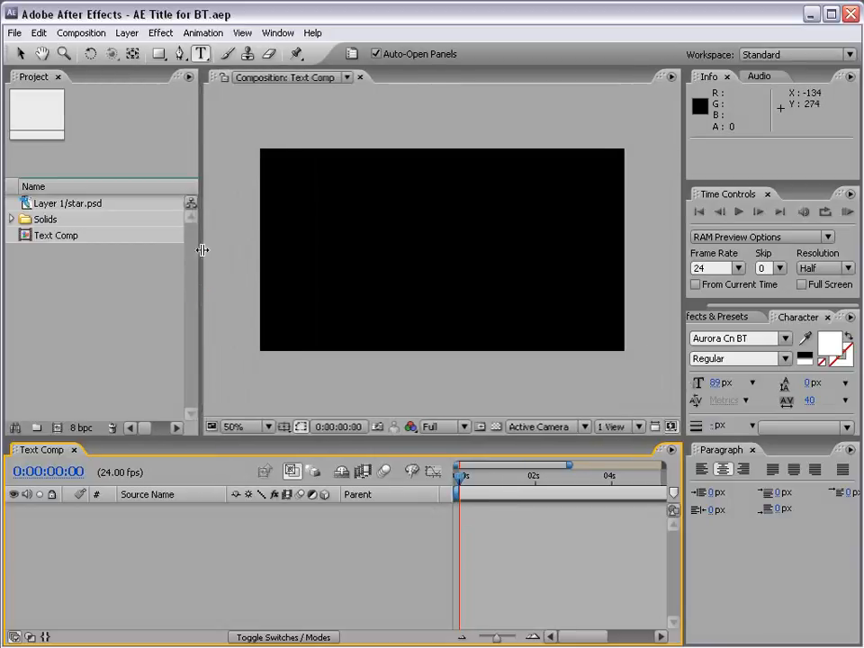
Add a text layer reading "AFTER EFFECTS" to the Text Comp composition.
left_click(199, 56)
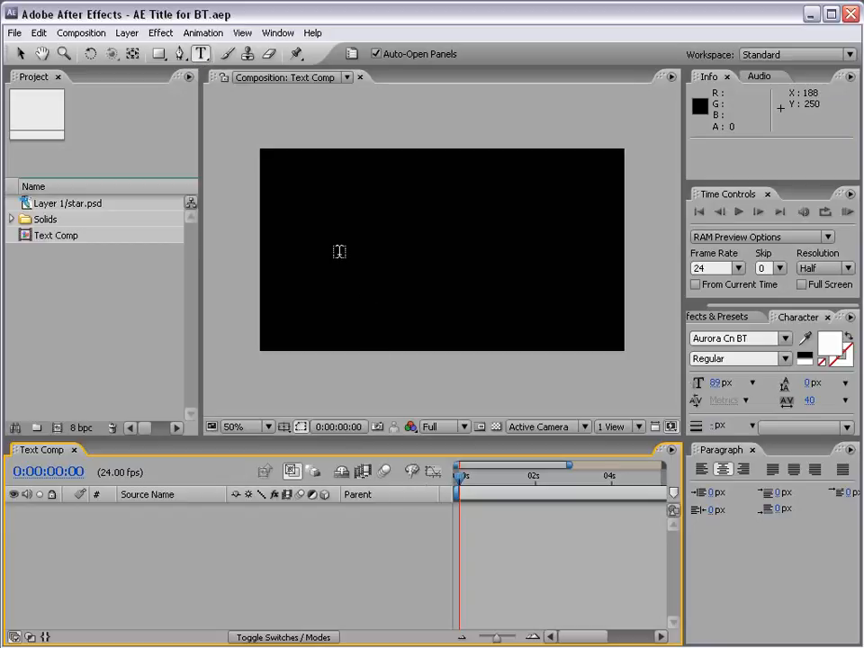
left_click(340, 247)
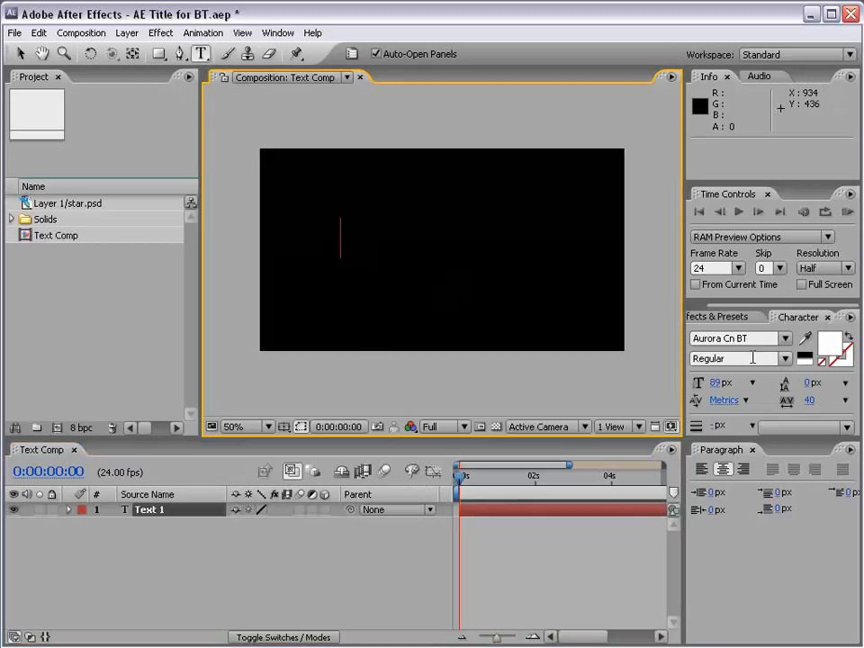
type("AFTER EF")
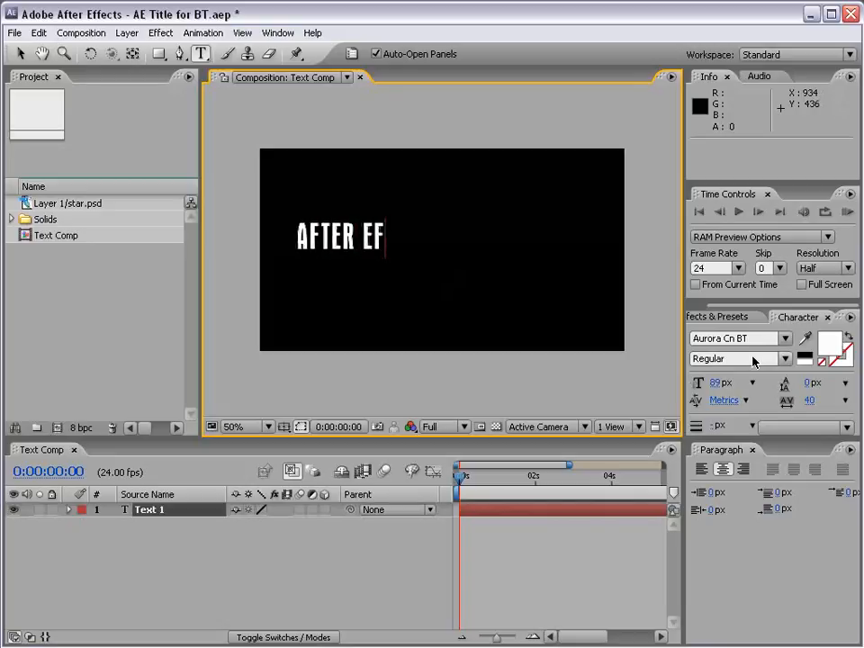
type("FECTS")
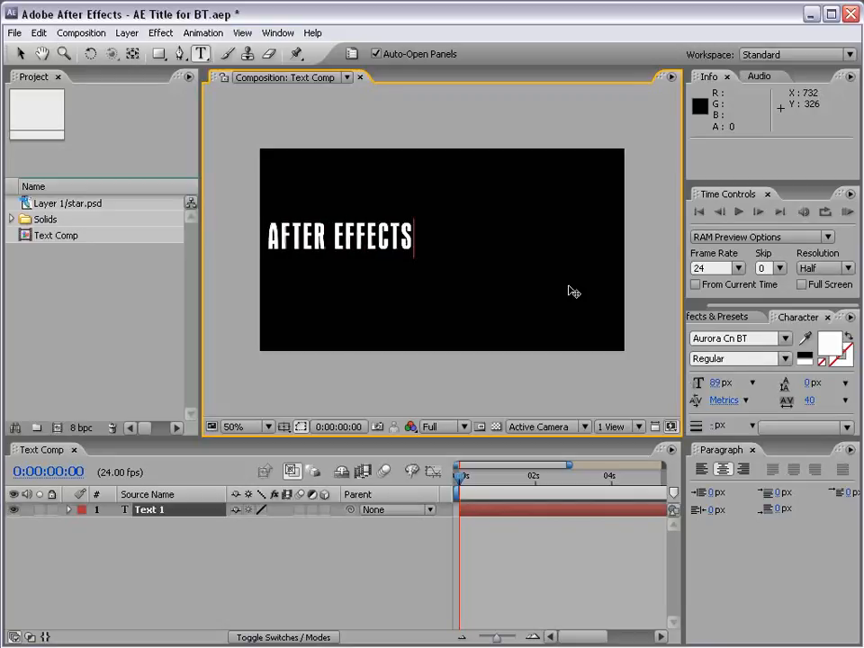
Center the AFTER EFFECTS title in the frame against the Title/Action Safe guides, and hide the guides again.
left_click(22, 56)
left_click_drag(372, 245, 467, 262)
left_click(284, 426)
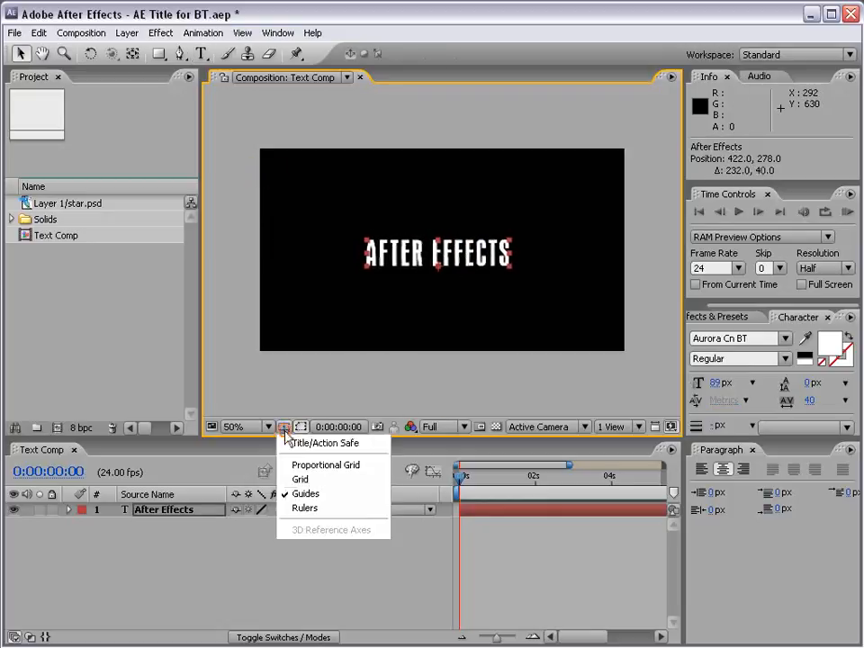
left_click(346, 444)
left_click_drag(478, 260, 483, 257)
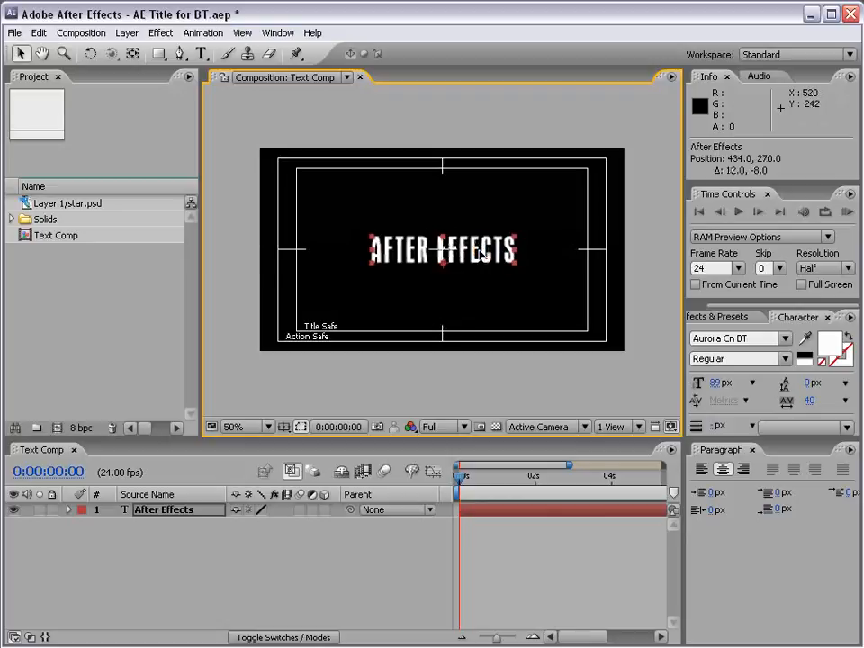
left_click(285, 428)
left_click(290, 441)
Enlarge the Character panel at the expense of Time Controls so all its text settings are visible.
left_click(510, 295)
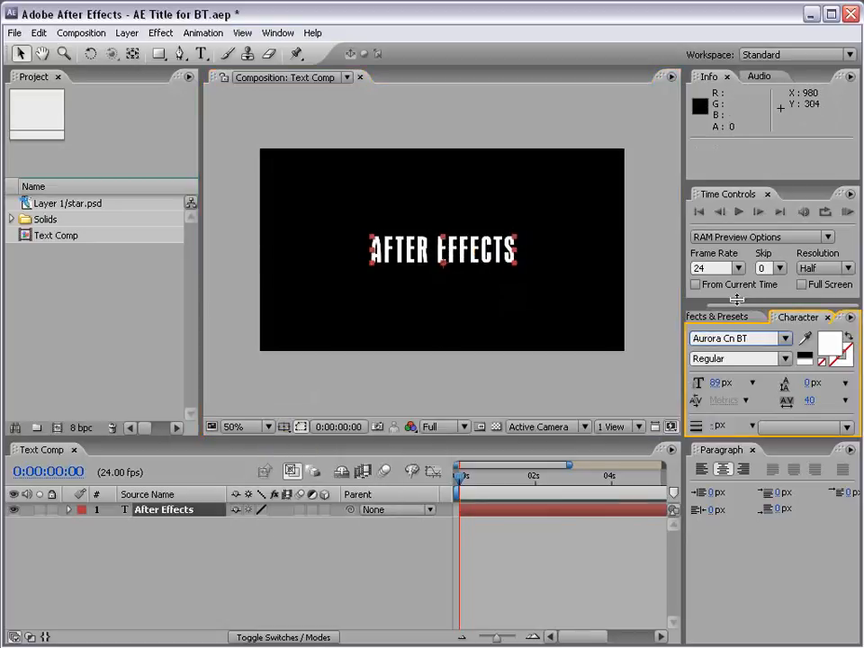
left_click_drag(736, 300, 735, 171)
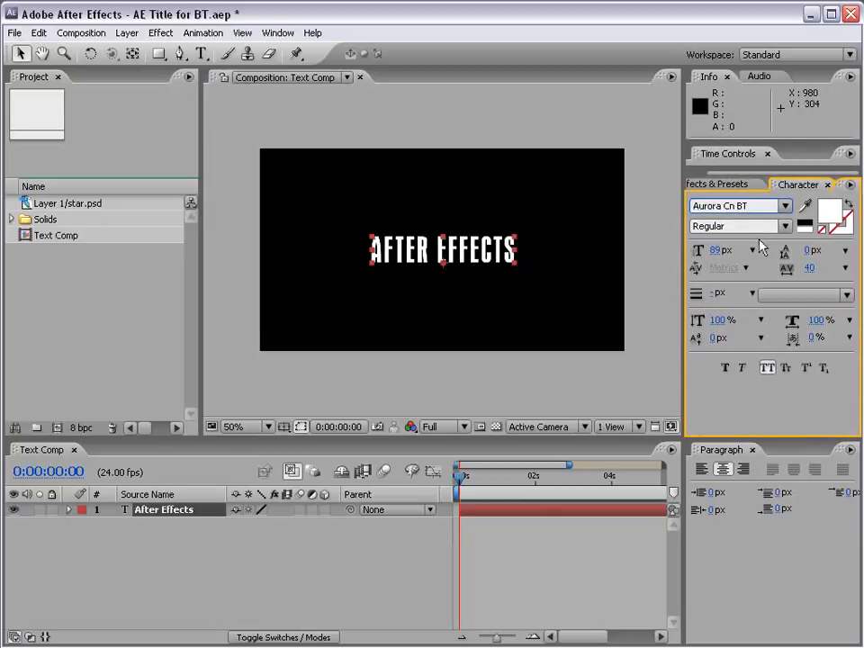
Preview other fonts on the title, including AtticAntique, Arwen and ArtBrush.
left_click(761, 206)
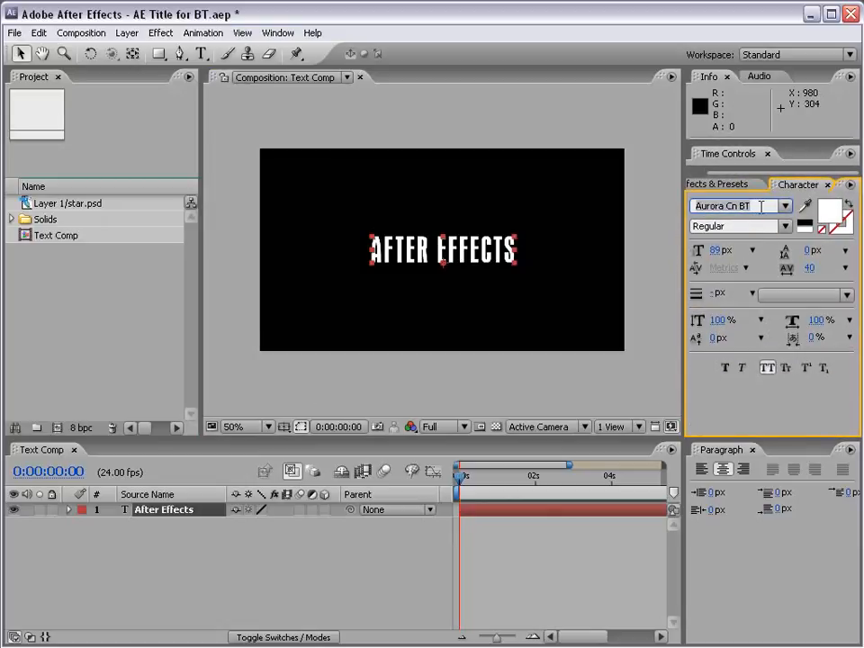
key("Up")
key("Up")
key("Up")
key("Up")
key("Up")
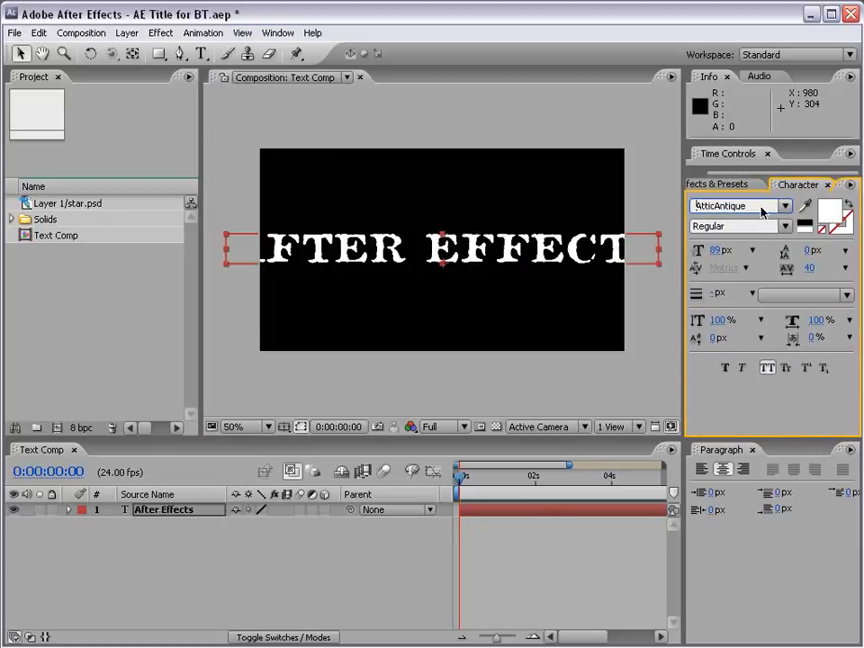
key("Up")
key("Up")
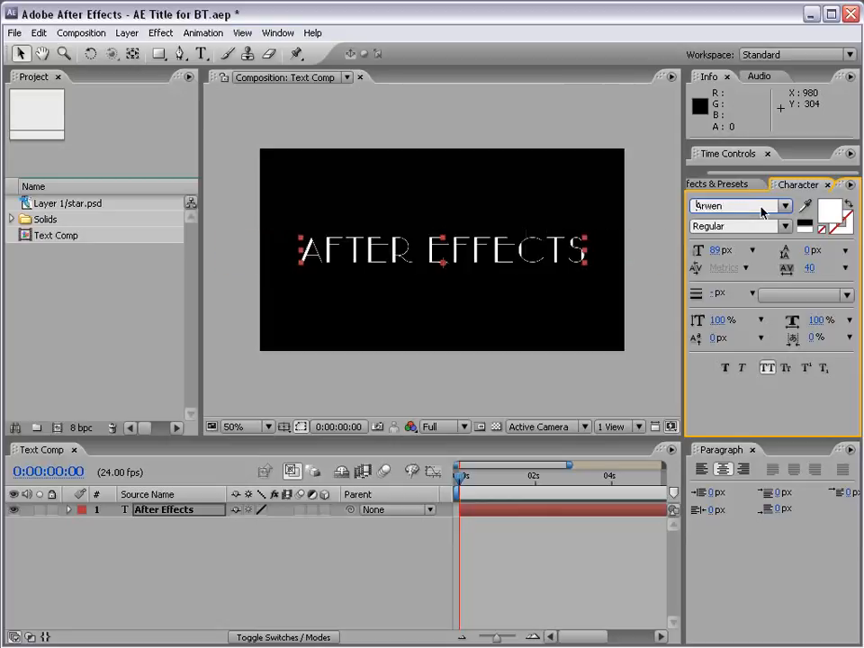
left_click(19, 55)
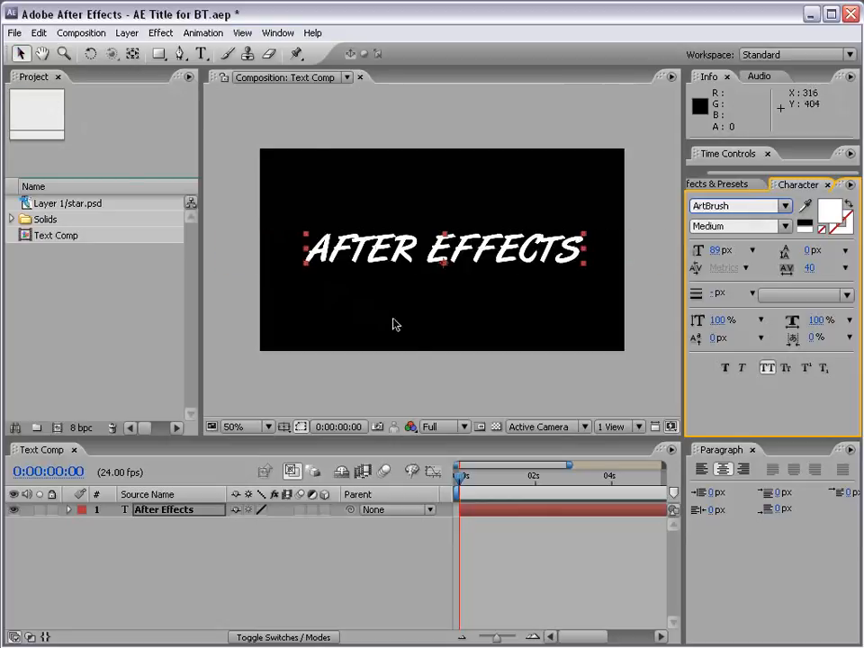
left_click(404, 256)
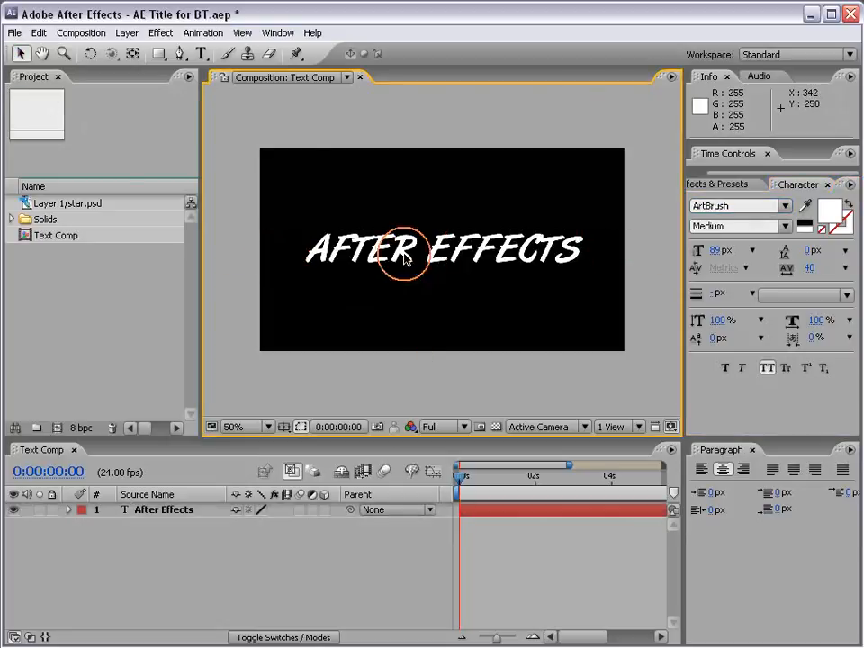
Set the title's font back to Aurora Cn BT.
left_click(735, 207)
key("Down")
key("Down")
key("Down")
key("Down")
key("Down")
key("Down")
key("Down")
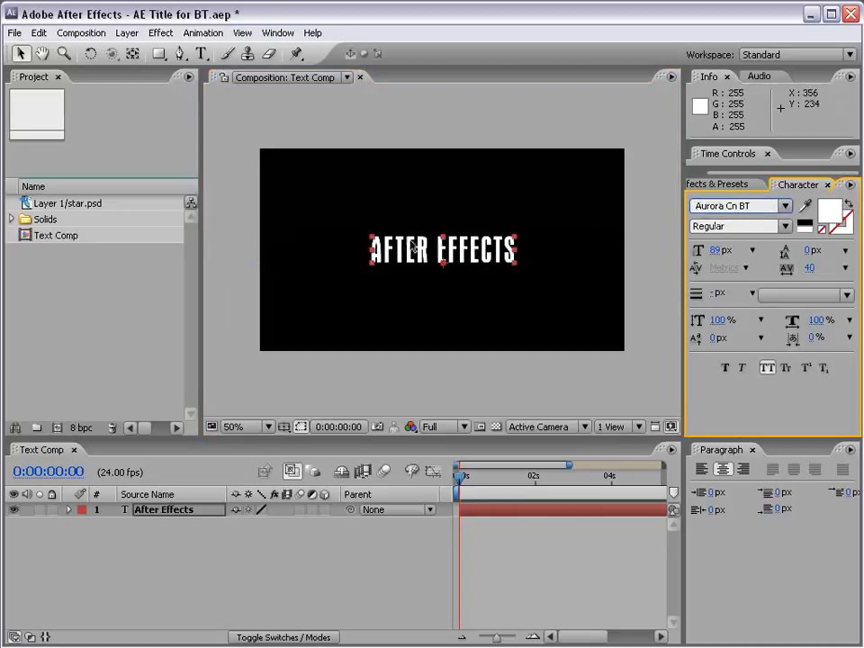
Preview neighbouring fonts such as Astro and Avalon on the title, and return it to Aurora Cn BT.
double_click(414, 255)
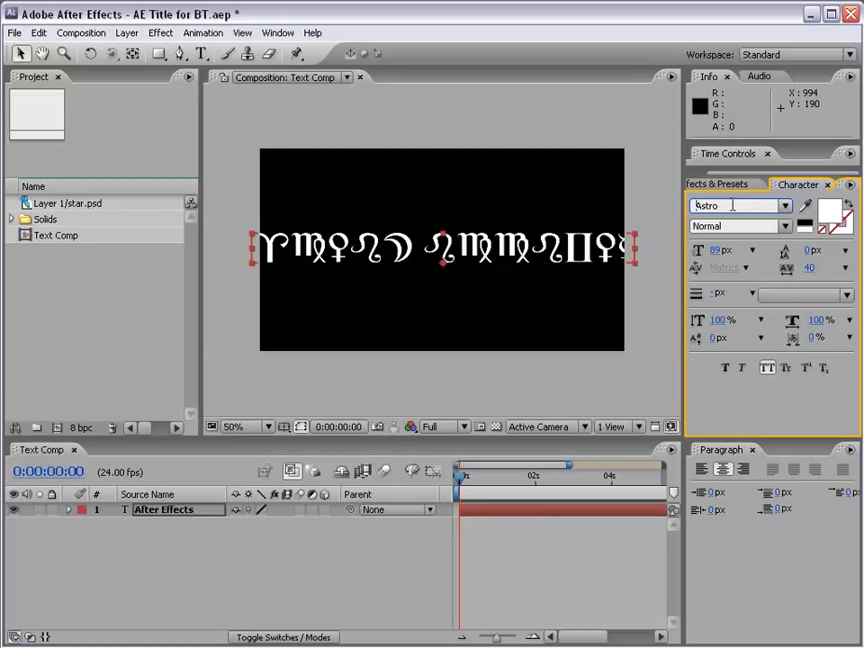
key("Down")
key("Down")
key("Down")
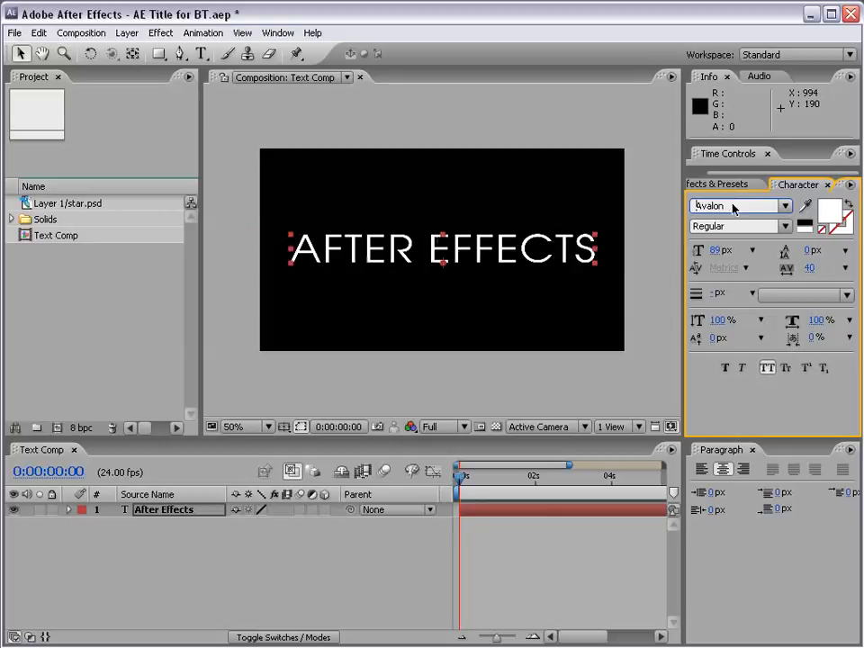
key("Up")
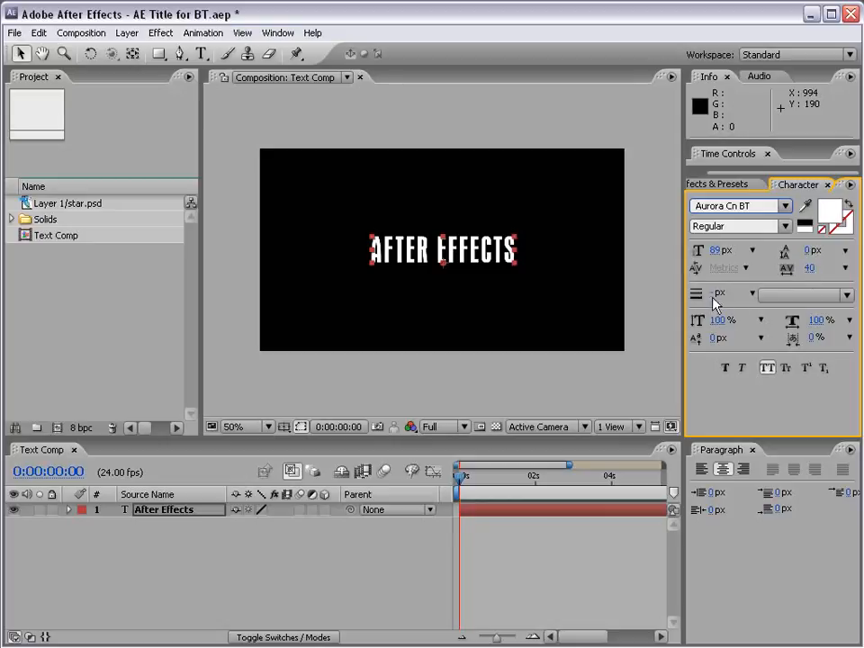
Give the title text a light blue stroke, color 6C9CFF.
left_click(839, 226)
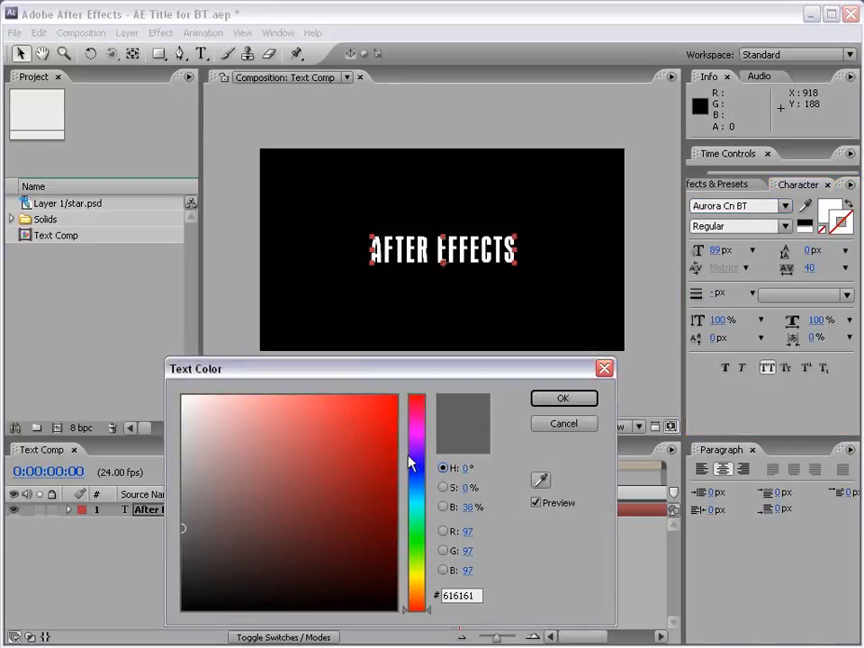
left_click(416, 480)
left_click_drag(287, 478, 305, 392)
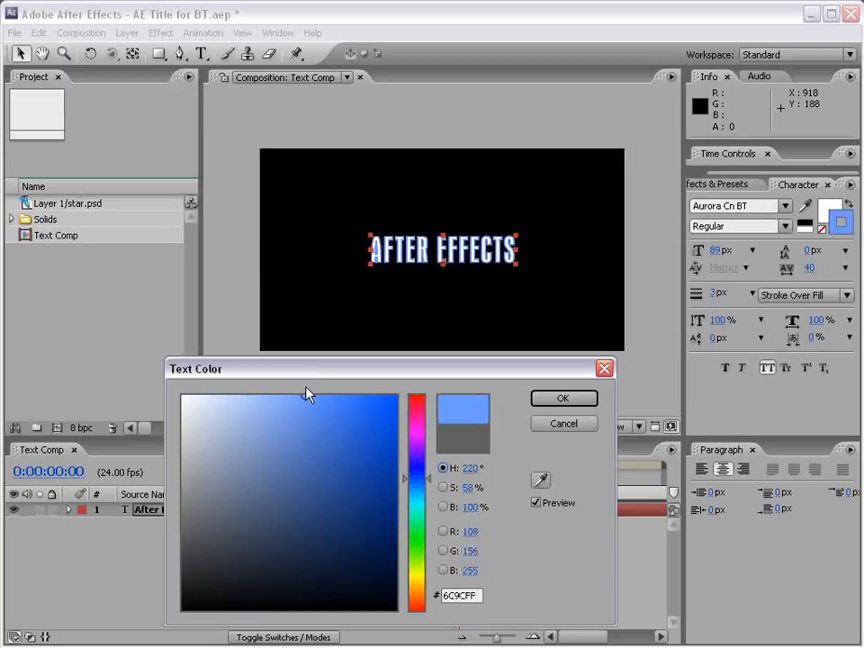
left_click(562, 398)
Set the title's stroke order to Fill Over Stroke.
scroll(450, 262, "up", 1)
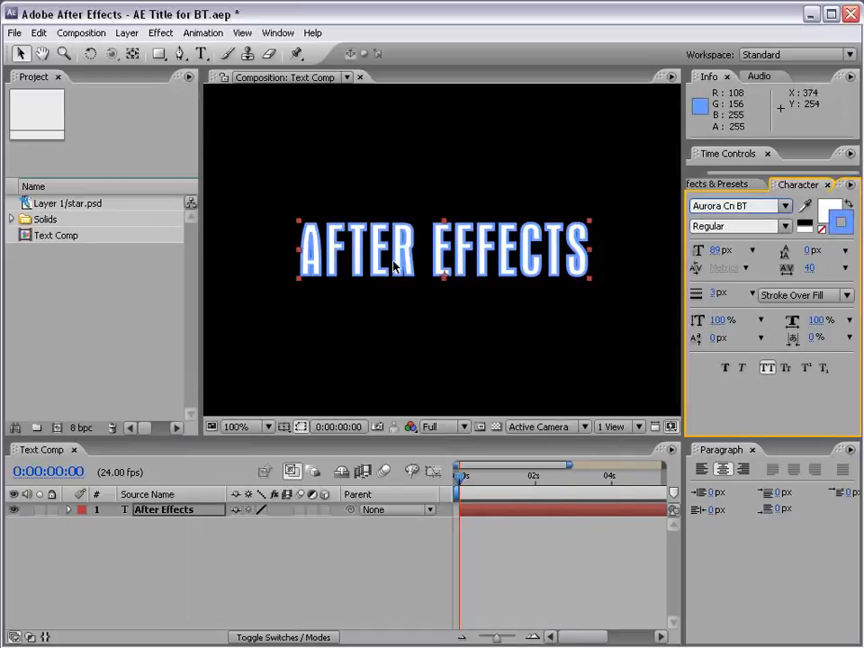
mouse_move(715, 295)
left_mouse_down()
mouse_move(706, 295)
mouse_move(715, 294)
left_mouse_up()
left_click(787, 297)
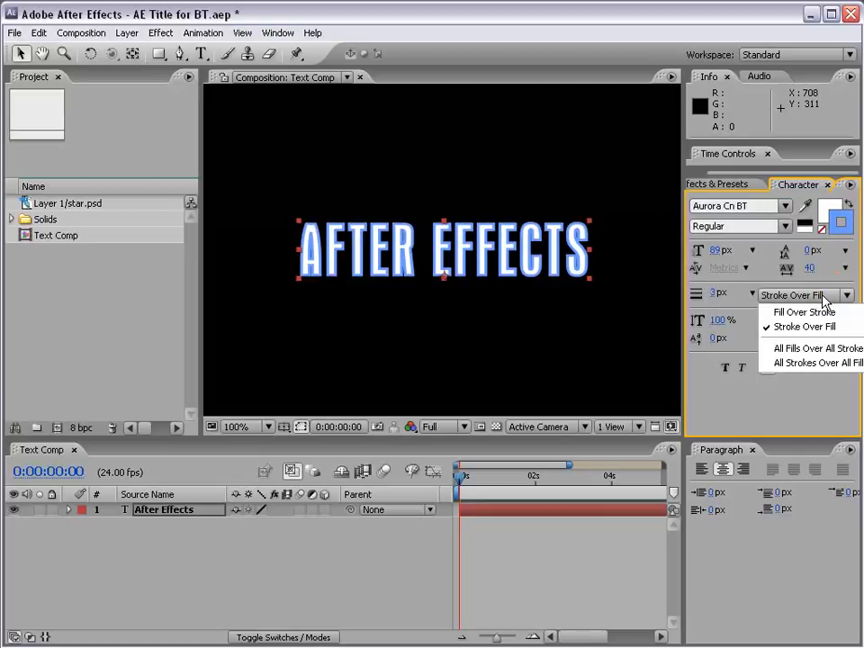
left_click(776, 311)
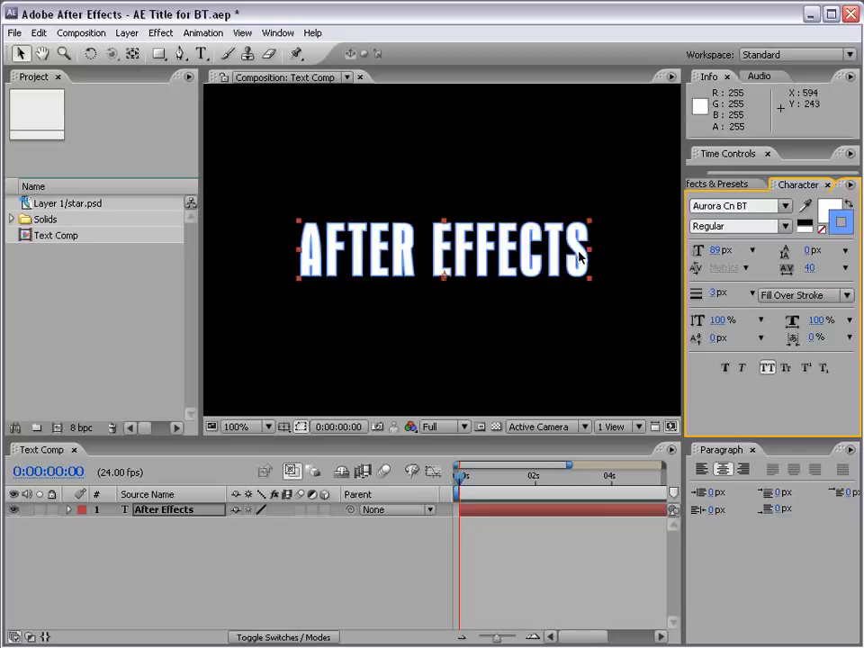
Set the title's font size to 90 px and its stroke width to 4 px.
left_click_drag(719, 252, 719, 252)
left_click_drag(718, 294, 717, 295)
Change the title's stroke color to a deep red.
left_click(840, 222)
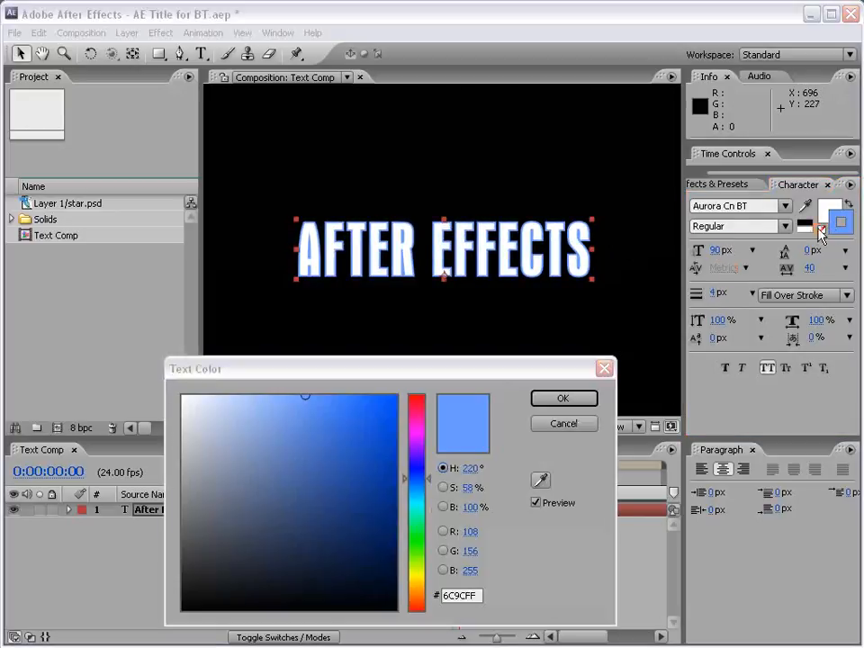
left_click_drag(410, 486, 421, 407)
mouse_move(394, 447)
left_mouse_down()
mouse_move(357, 522)
mouse_move(394, 442)
mouse_move(368, 466)
mouse_move(398, 467)
left_mouse_up()
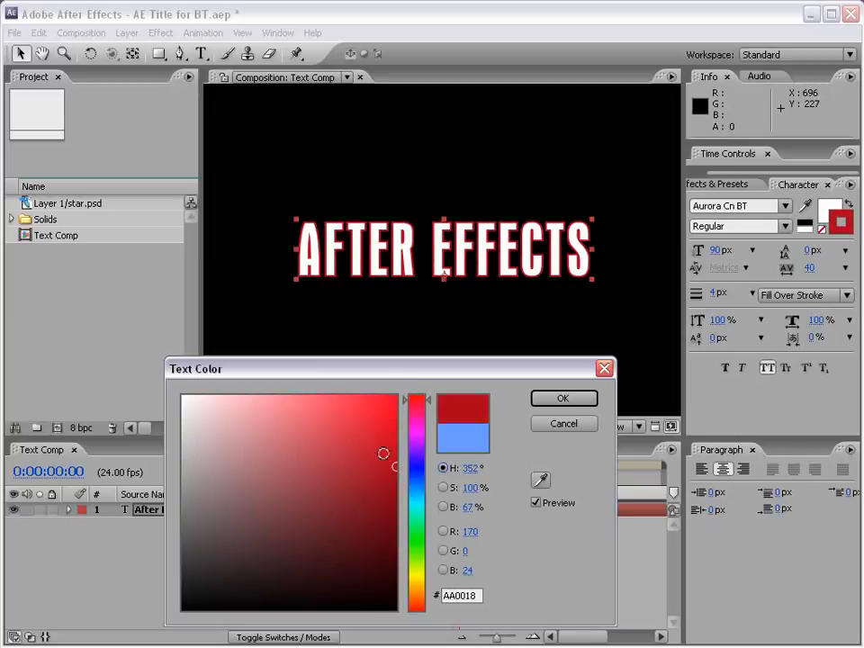
left_click(565, 396)
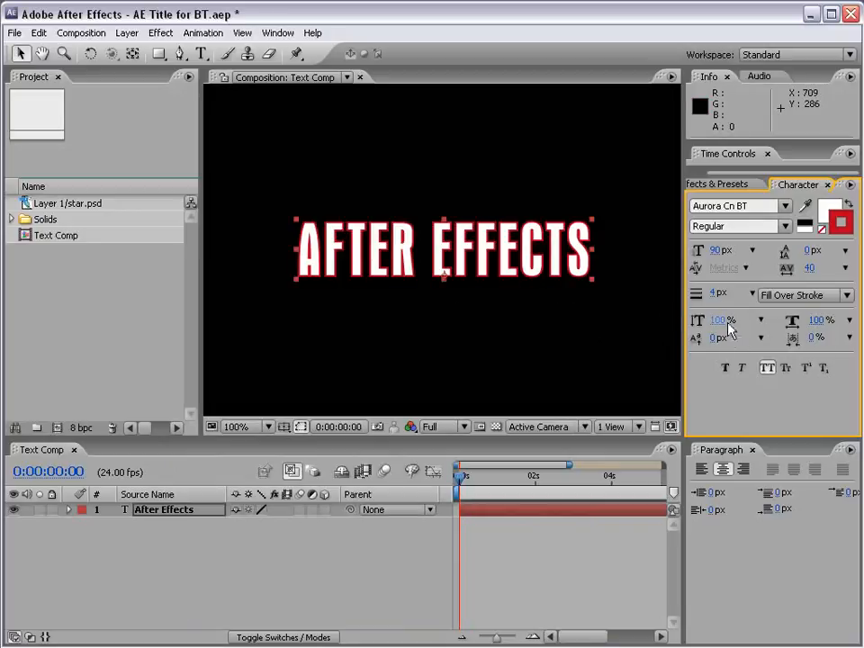
Try vertical scaling and the Faux Bold and Faux Italic styles on the title, restoring the original look each time.
left_click_drag(718, 321, 716, 324)
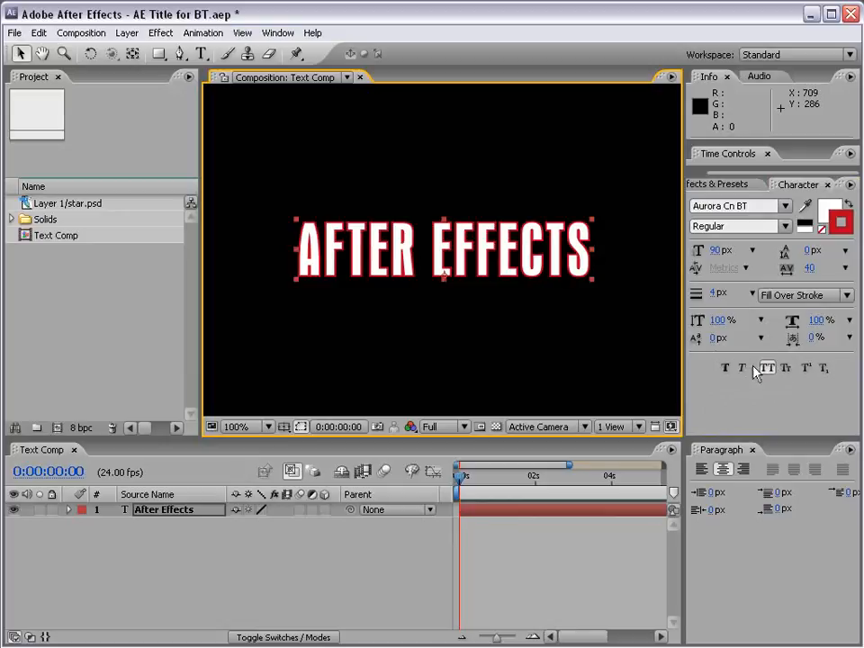
left_click(725, 369)
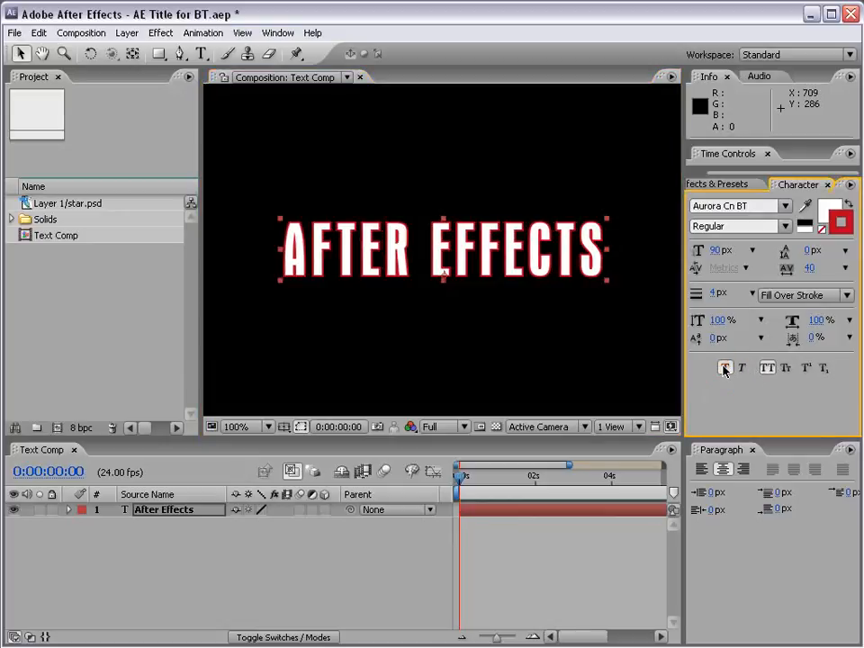
left_click(725, 370)
left_click(740, 369)
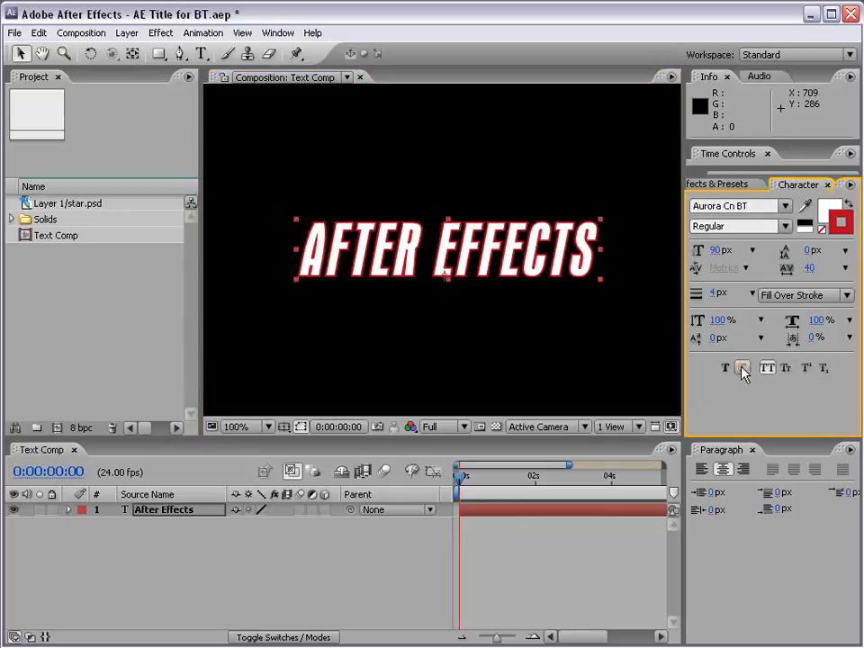
left_click(742, 369)
Try Small Caps on the title, and leave both All Caps and Small Caps off so it reads "After Effects".
left_click(768, 370)
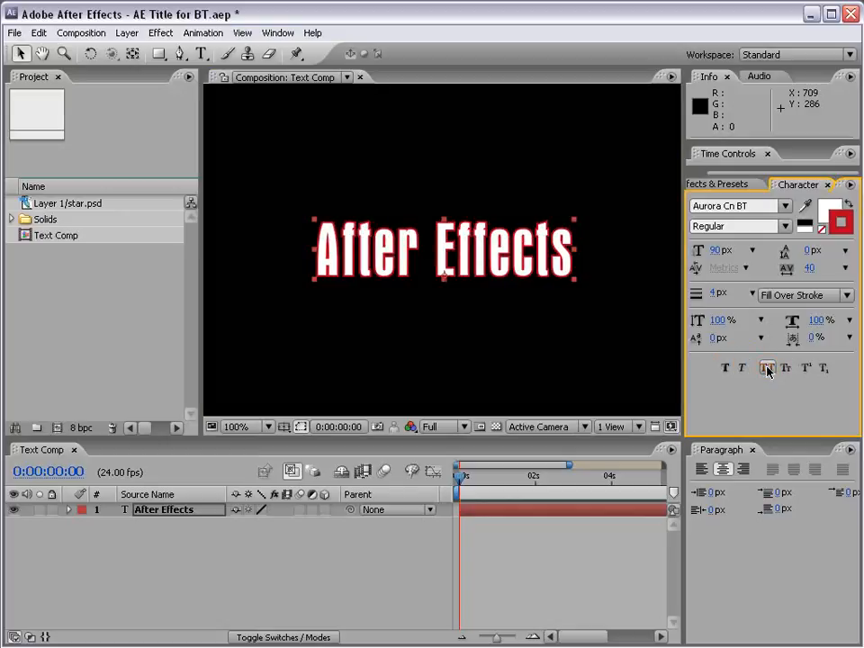
left_click(768, 370)
left_click(783, 370)
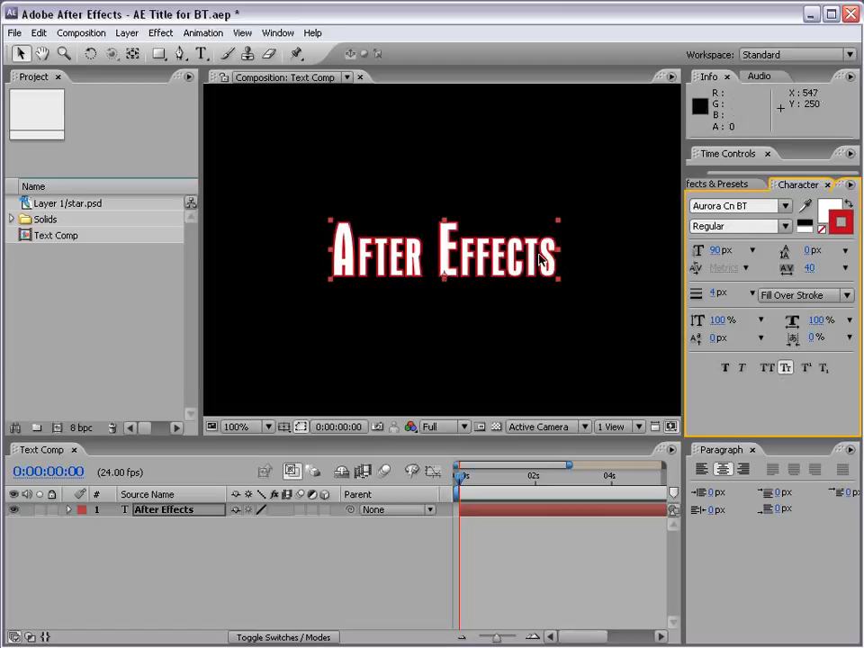
left_click(787, 369)
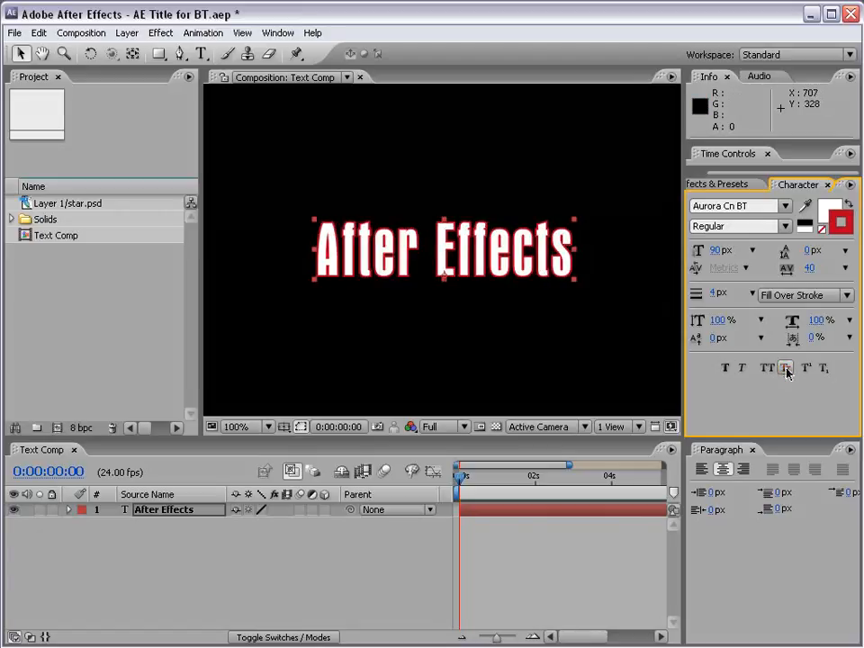
Try a different tracking value and left paragraph alignment on the title, leaving it at tracking 40 and centered.
left_click_drag(770, 439, 765, 402)
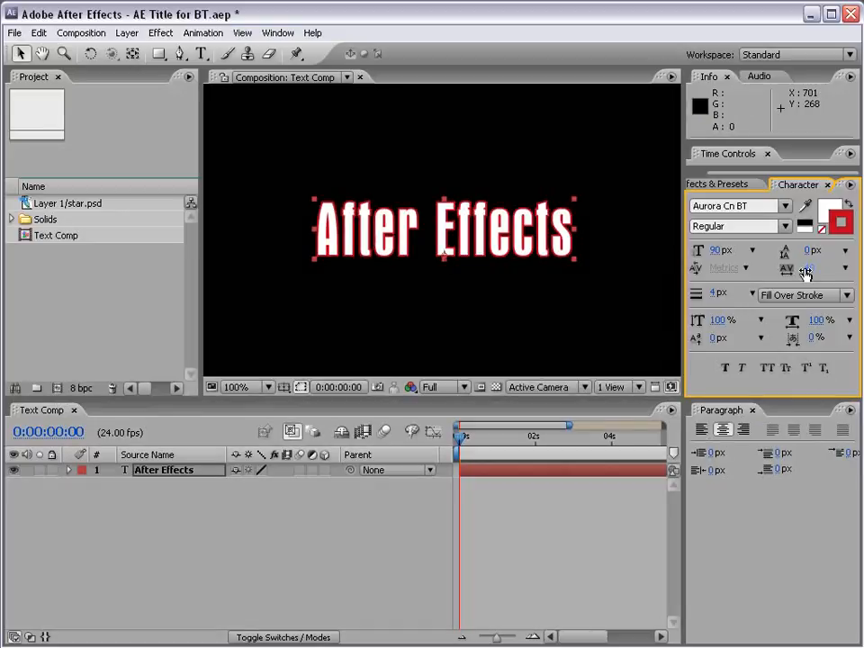
mouse_move(804, 273)
left_mouse_down()
mouse_move(841, 273)
mouse_move(814, 272)
left_mouse_up()
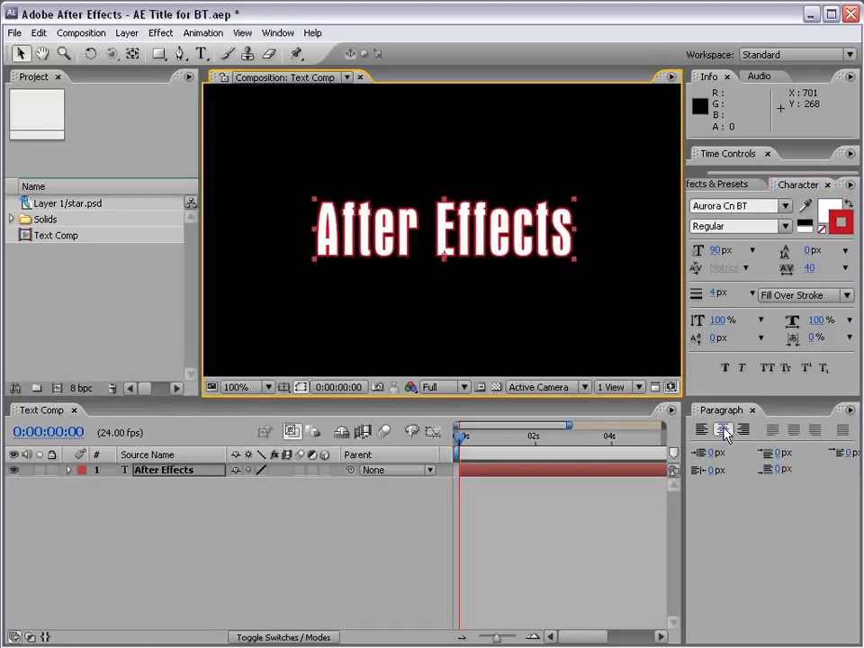
left_click(702, 429)
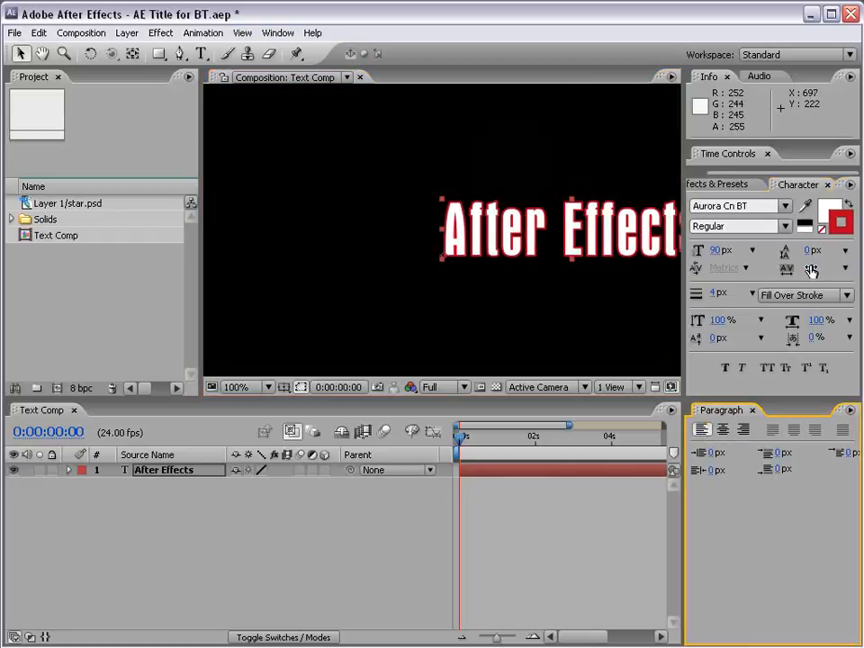
left_click_drag(809, 267, 830, 274)
key("ctrl+z")
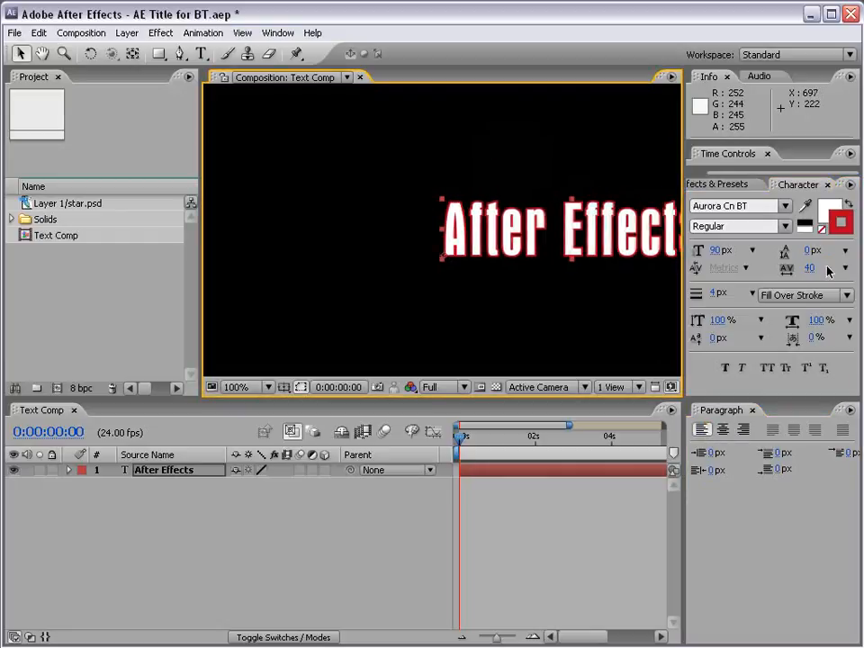
left_click(722, 430)
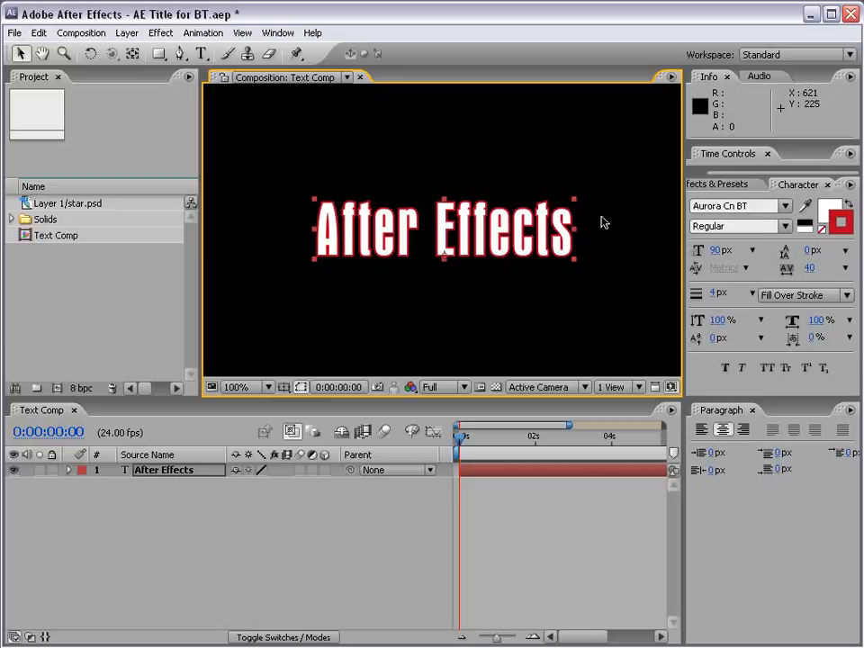
Apply the 3D Flip Out Rotate X preset from the Text presets' 3D Text folder to the After Effects layer and preview it.
left_click_drag(727, 173, 675, 169)
left_click(736, 185)
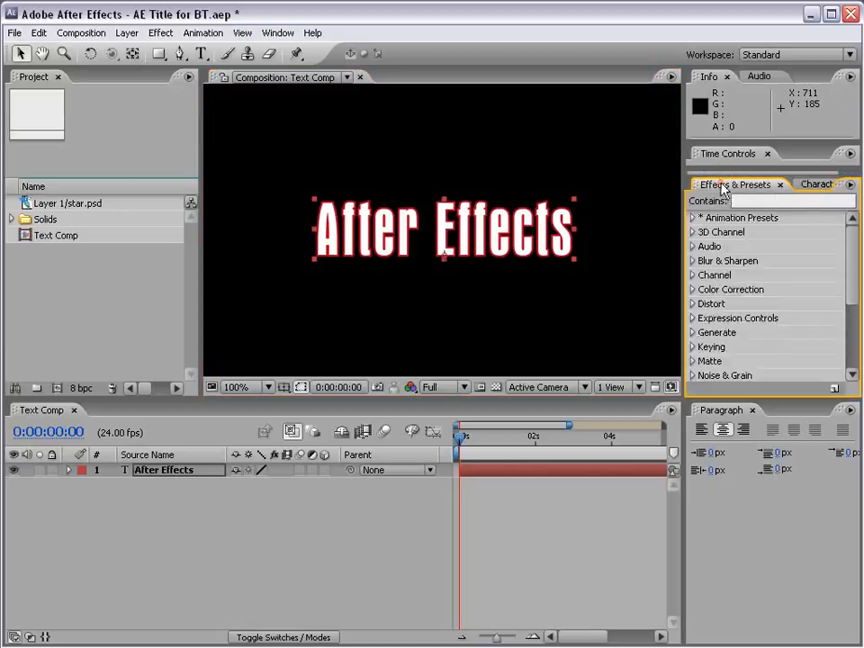
left_click(694, 219)
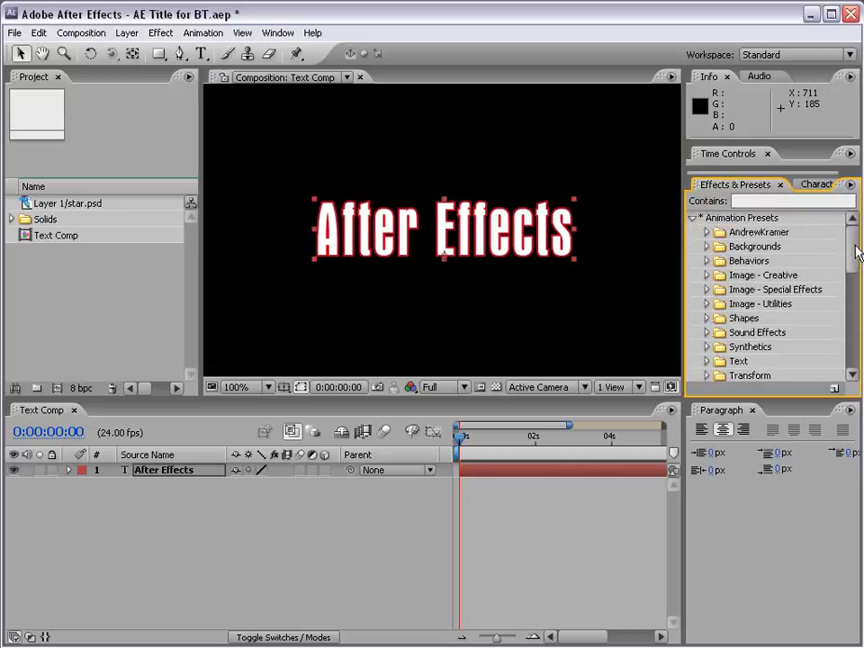
left_click_drag(853, 246, 852, 276)
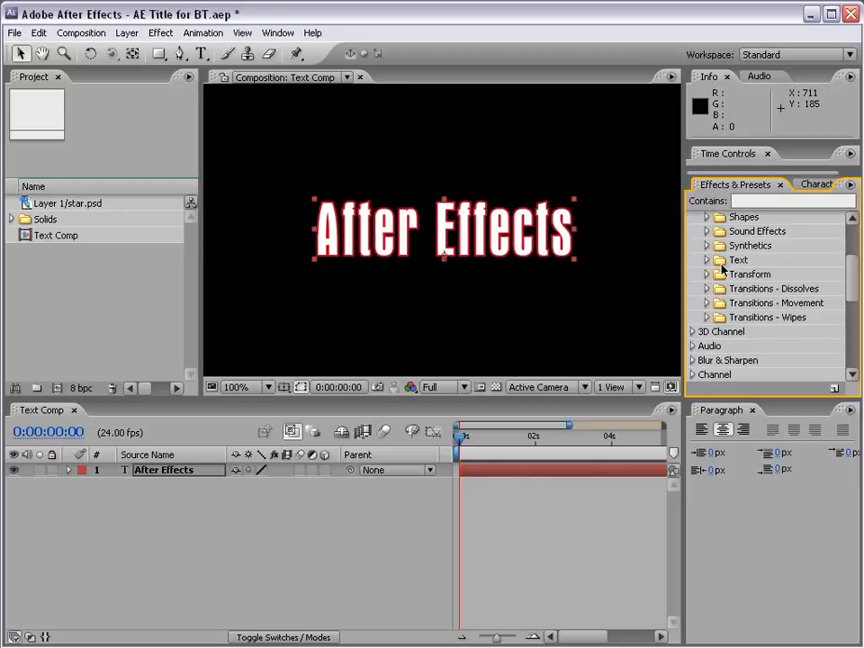
left_click(707, 260)
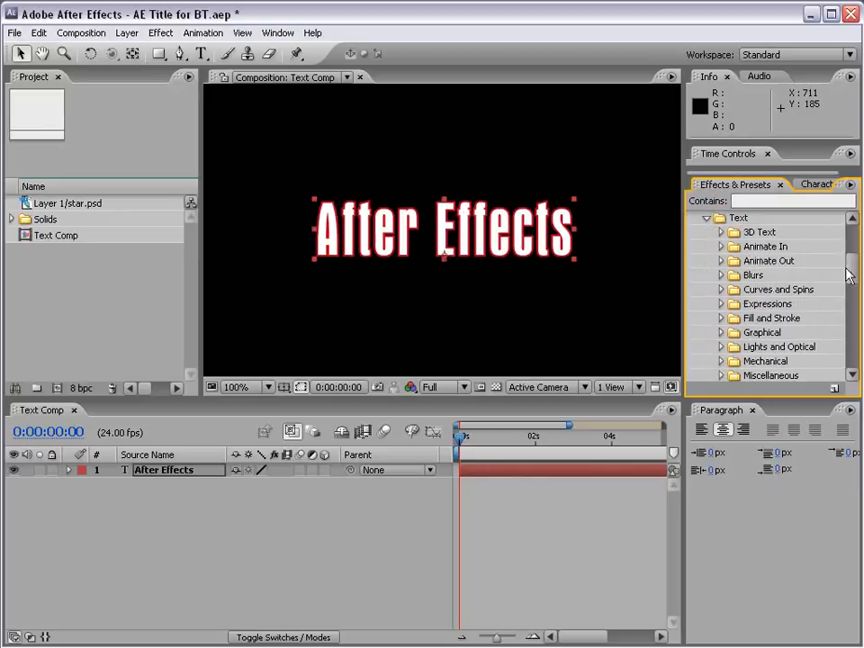
left_click_drag(850, 275, 856, 288)
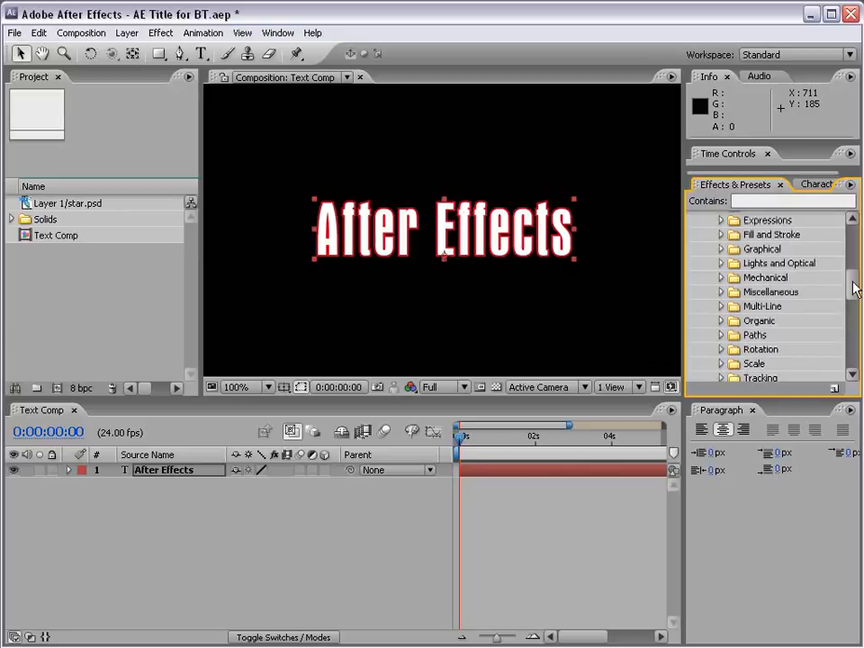
left_click_drag(855, 288, 854, 269)
left_click(722, 253)
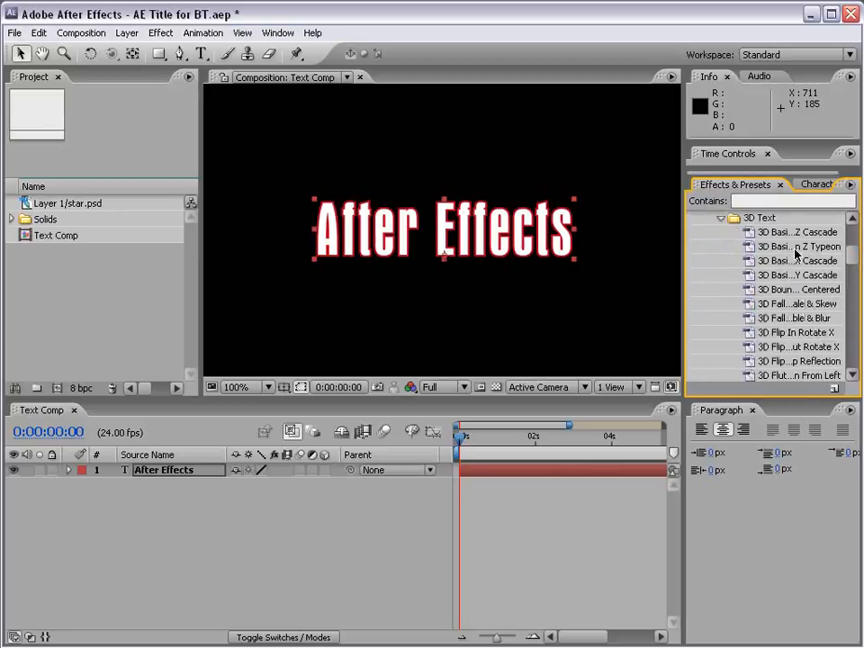
scroll(731, 285, "down", 2)
left_click_drag(685, 285, 658, 285)
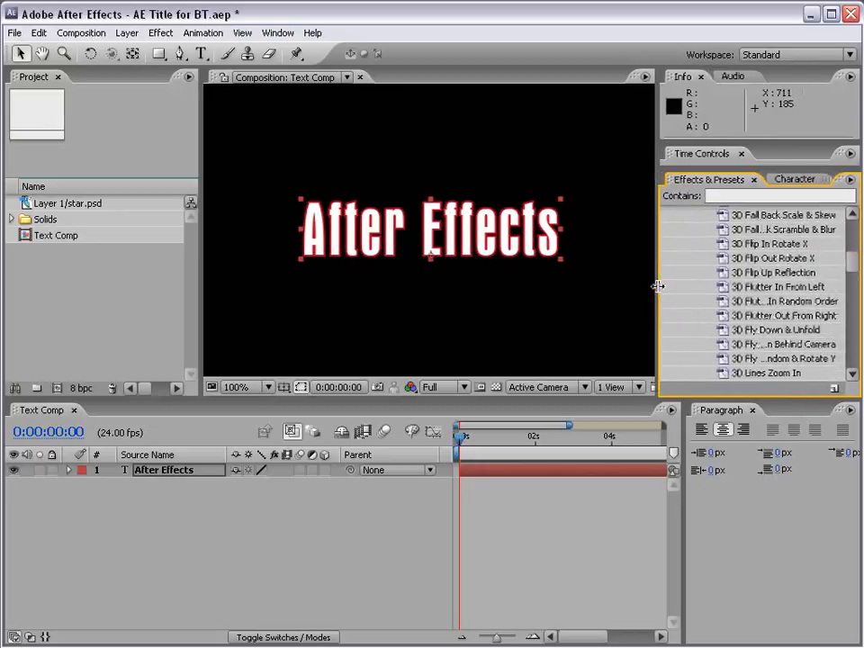
left_click_drag(756, 258, 494, 471)
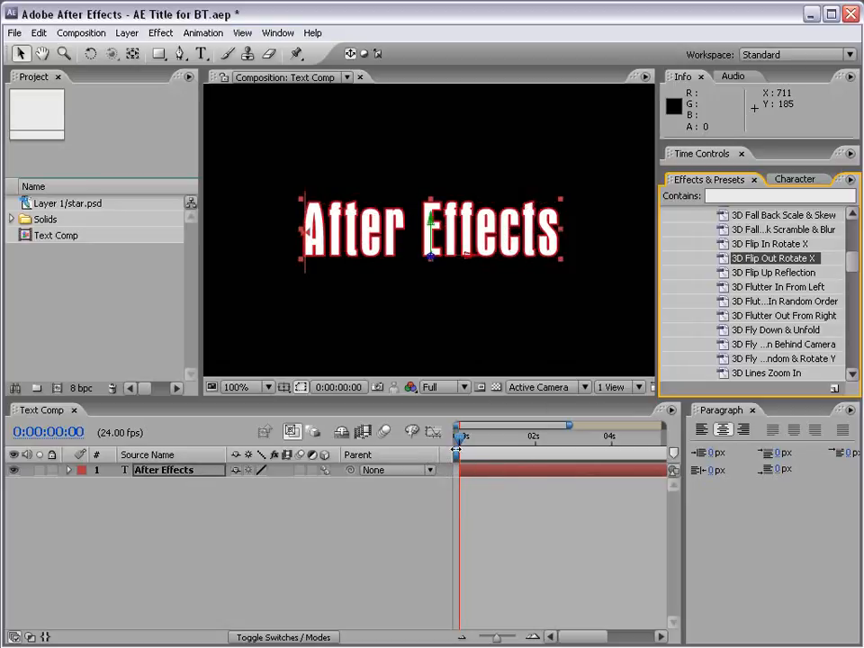
mouse_move(461, 435)
left_mouse_down()
mouse_move(510, 441)
mouse_move(461, 438)
left_mouse_up()
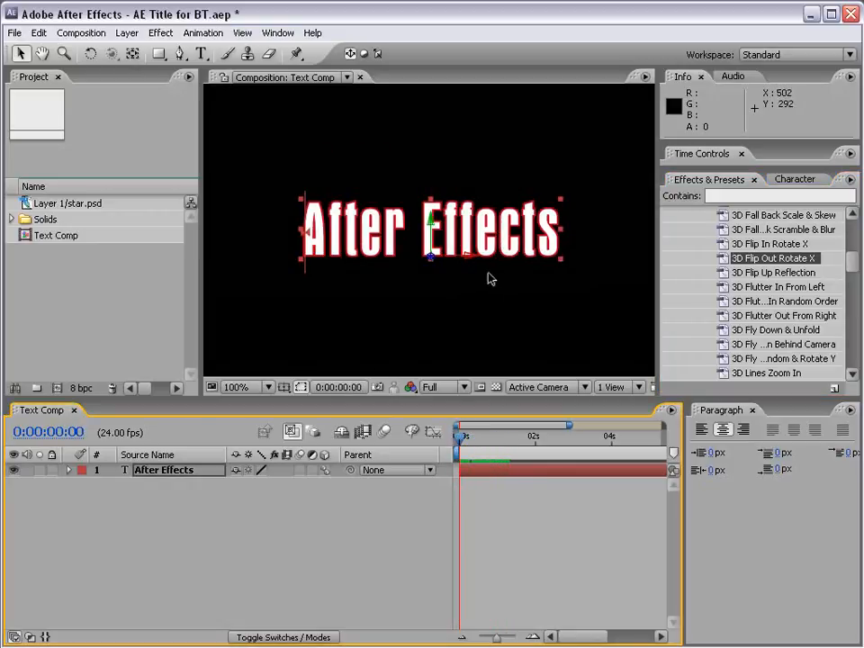
Reveal the title layer's keyframed properties and all its modified properties, enlarging the timeline to show the full list.
left_click(164, 459)
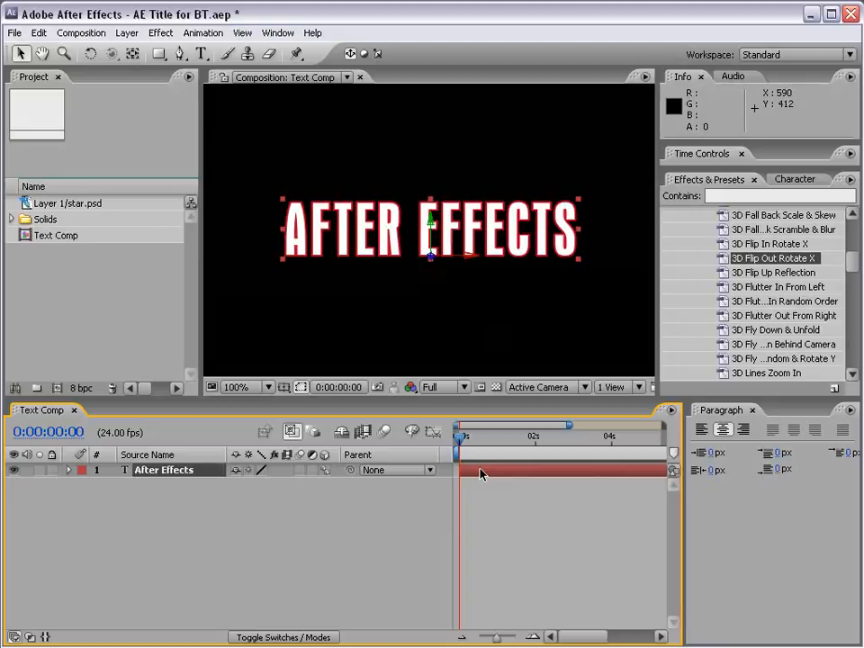
key("u")
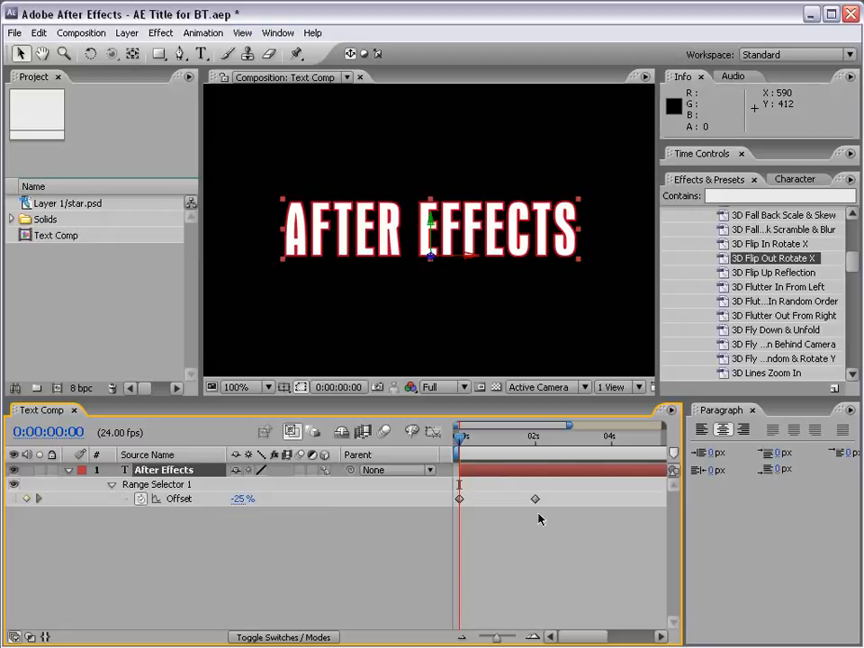
left_click(472, 476)
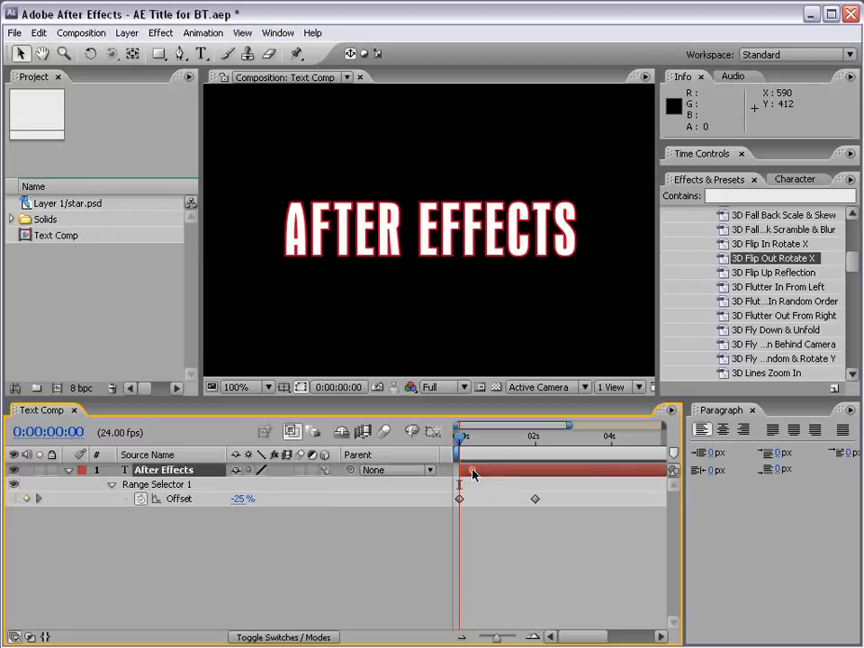
left_click(473, 475)
key("u")
key("u")
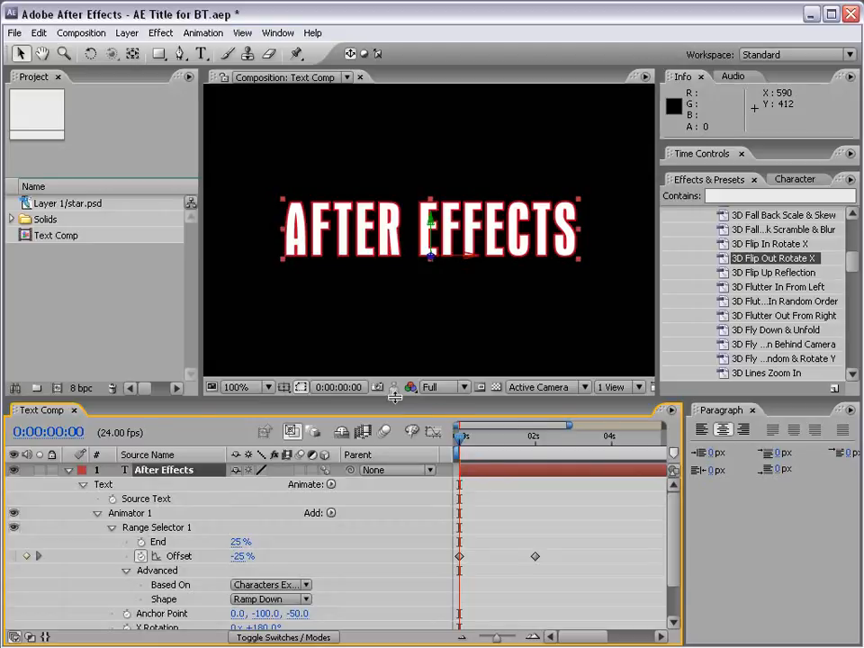
left_click_drag(394, 396, 393, 334)
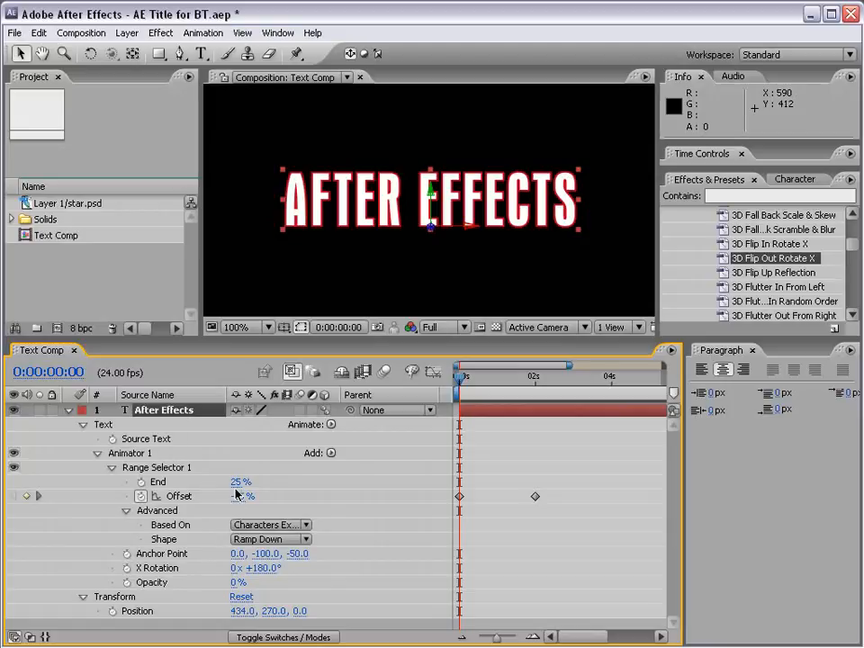
Examine the Range Selector 1 Offset keyframes on their own and play the title animation.
left_click(172, 497)
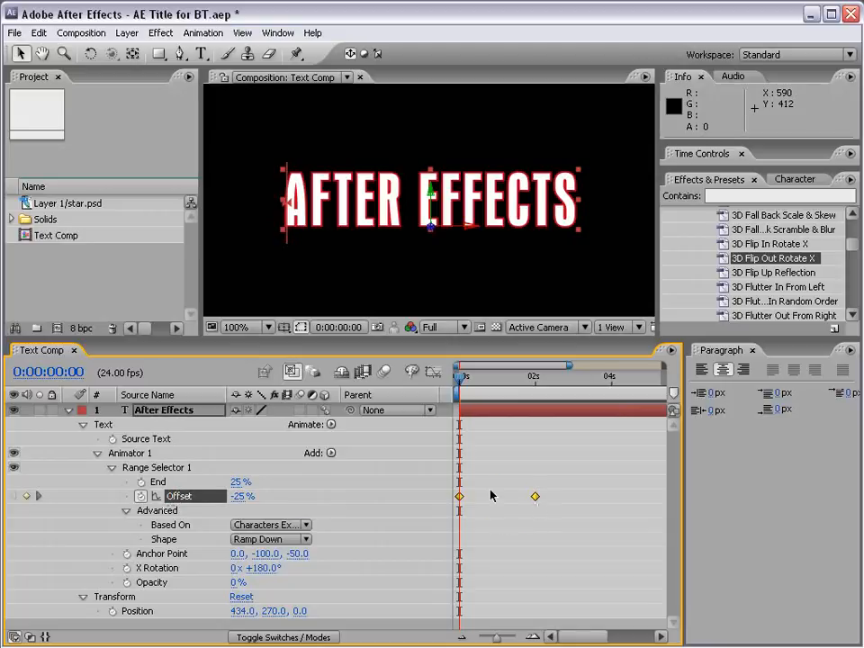
key("u")
key("u")
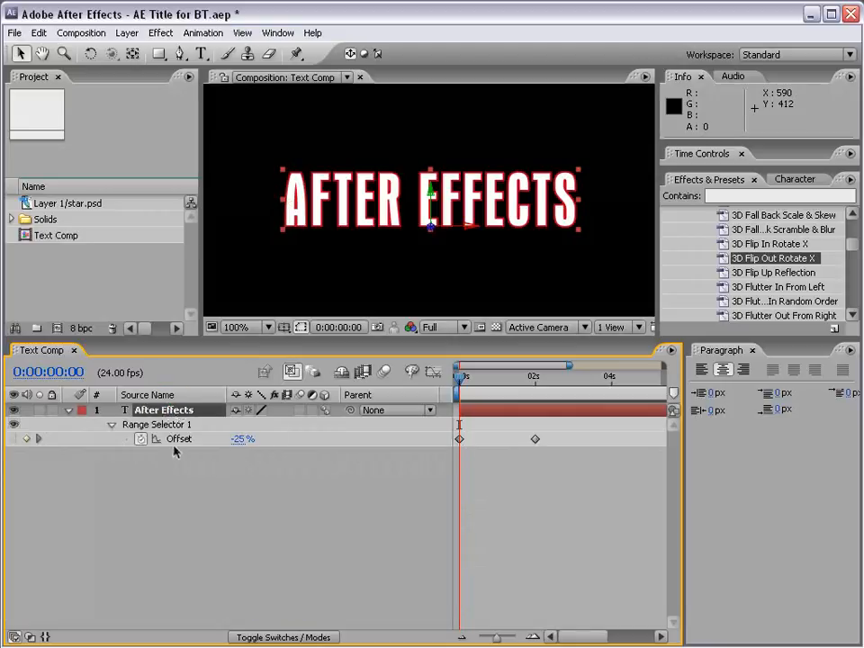
key("space")
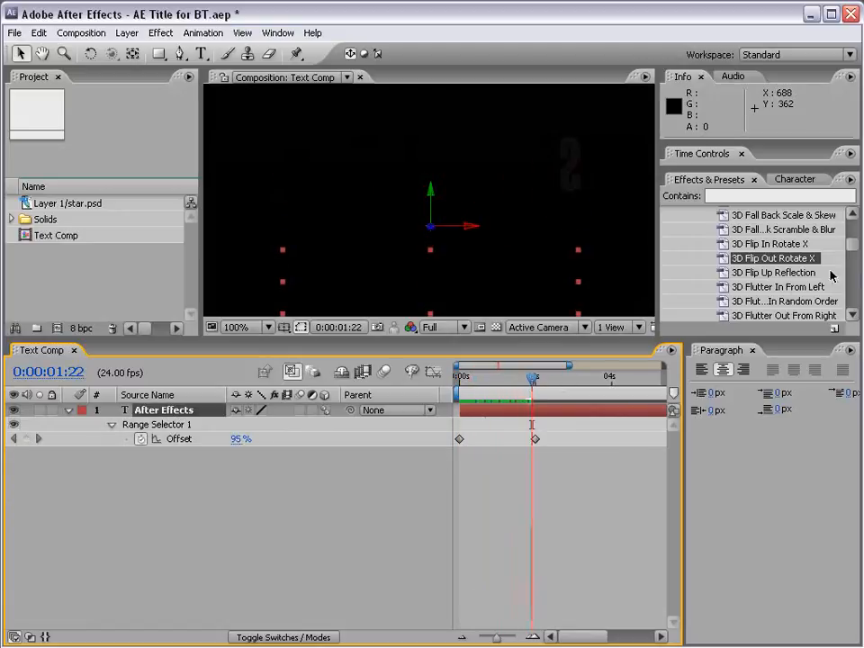
left_click_drag(853, 257, 854, 243)
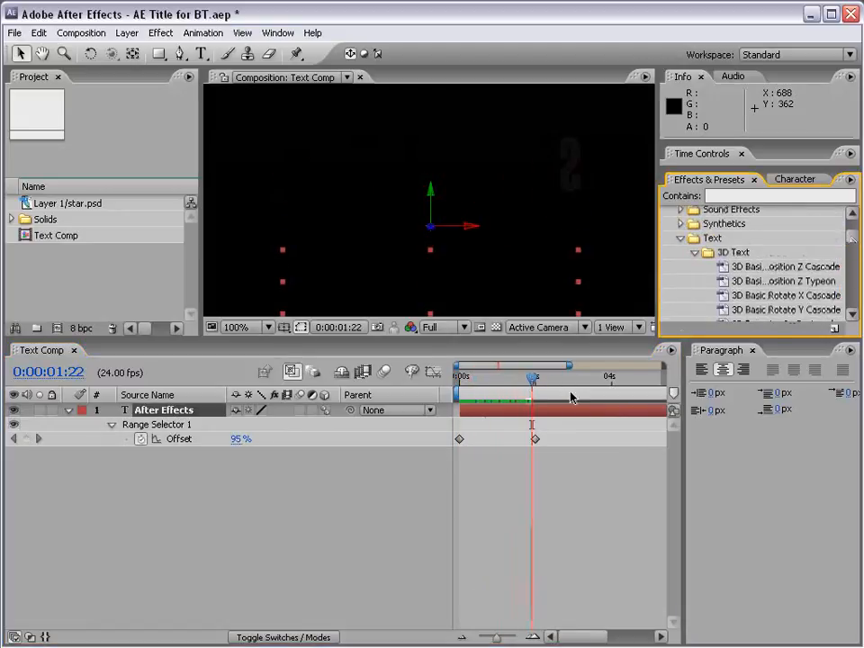
Reverse the order of the two Offset keyframes, shift both back to the timeline's start, and scrub through the reversed animation.
left_click(459, 438)
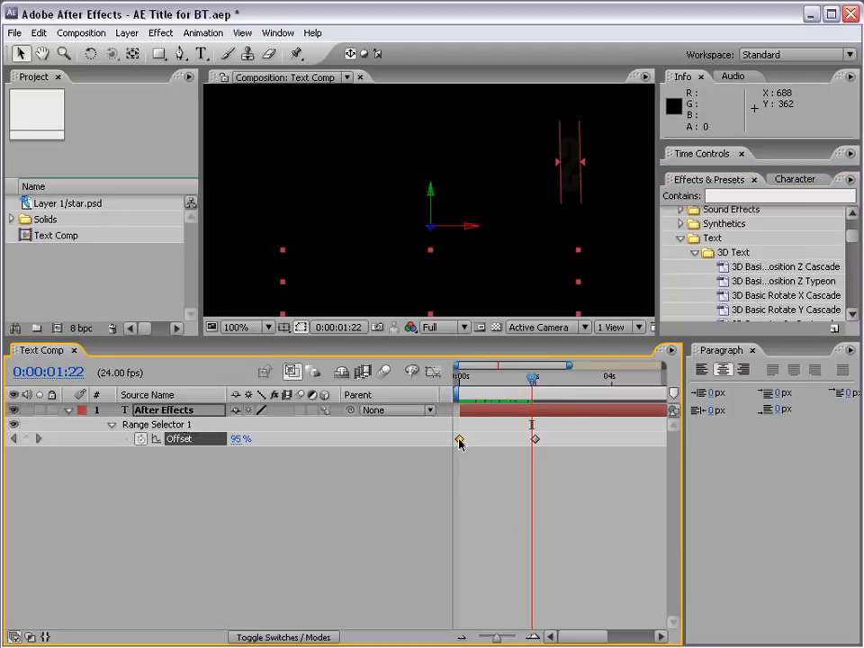
left_click_drag(459, 438, 576, 441)
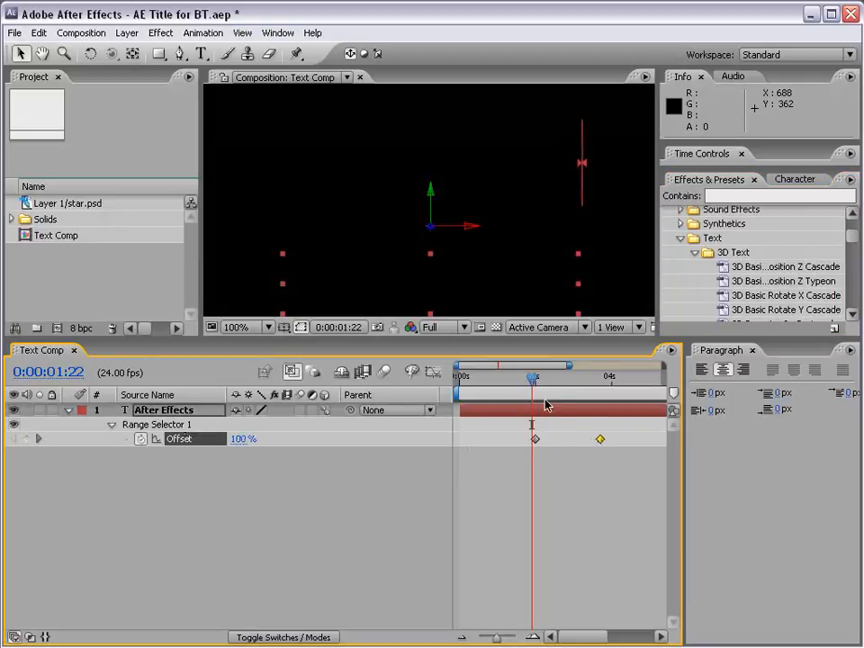
left_click_drag(534, 383, 600, 387)
left_click(512, 488)
left_click_drag(633, 431, 463, 442)
left_click(481, 472)
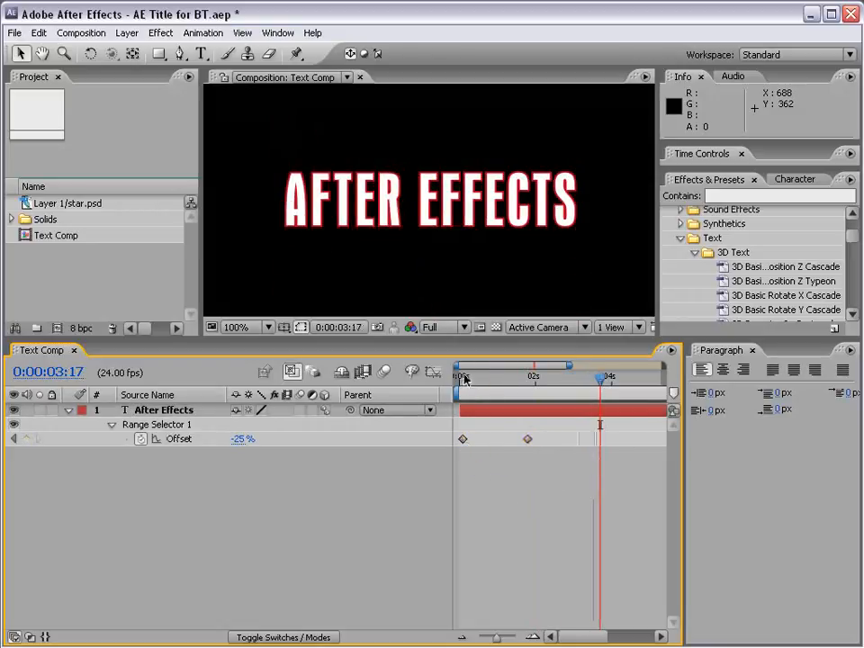
left_click_drag(465, 379, 529, 383)
Remove the applied text animation from the After Effects layer.
left_click(494, 414)
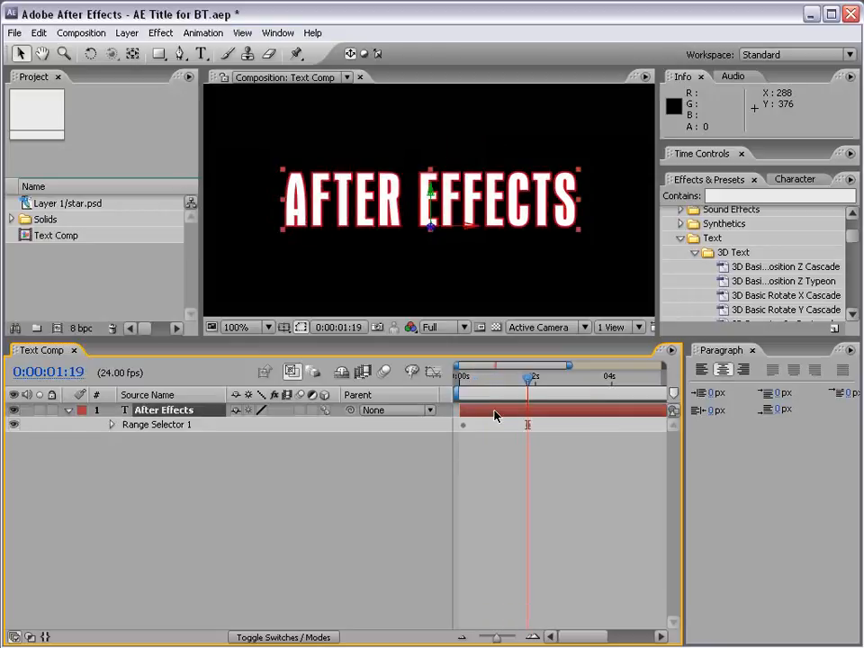
left_click(40, 33)
left_click(52, 5)
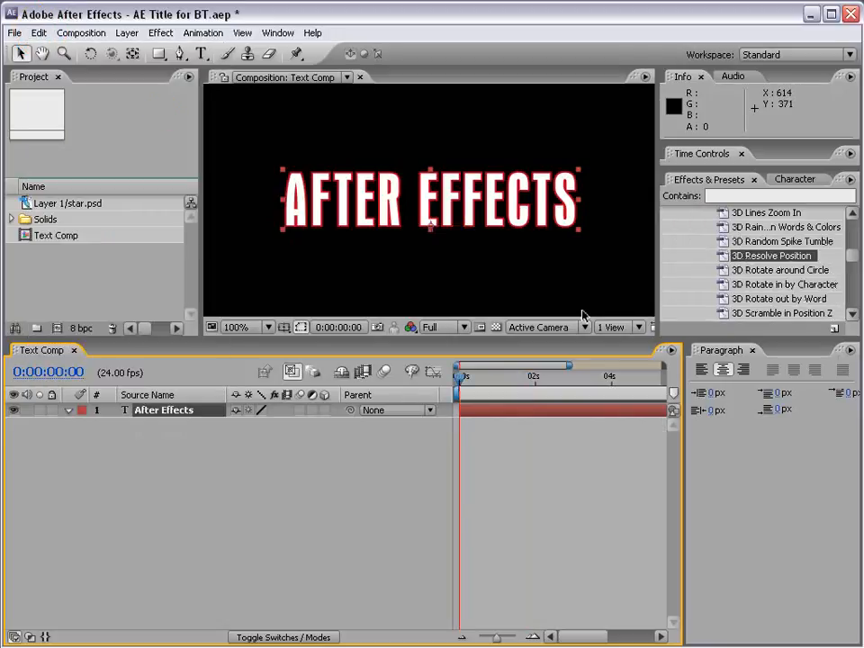
Browse the animation presets in Adobe Bridge and open the Organic folder inside Text.
left_click(851, 180)
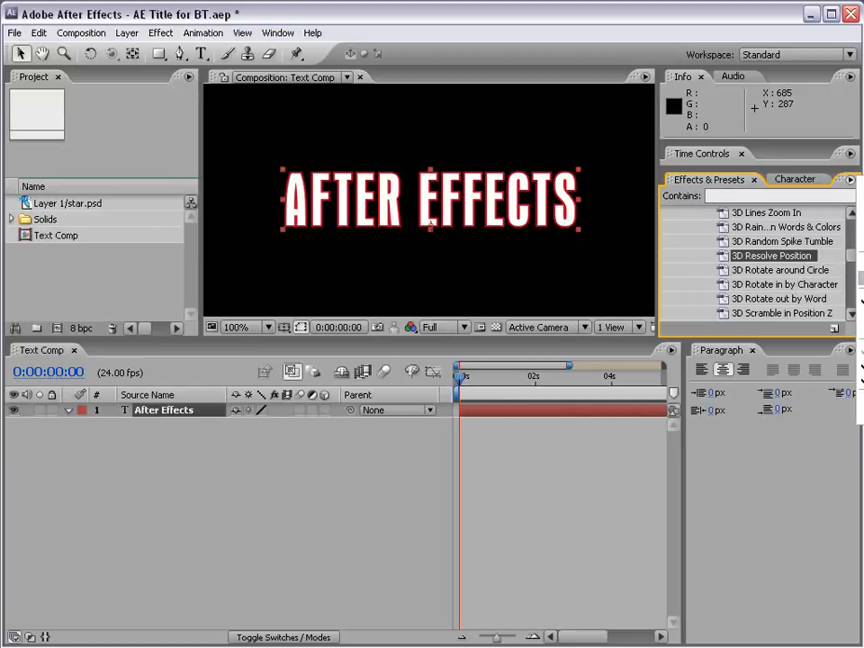
left_click(859, 278)
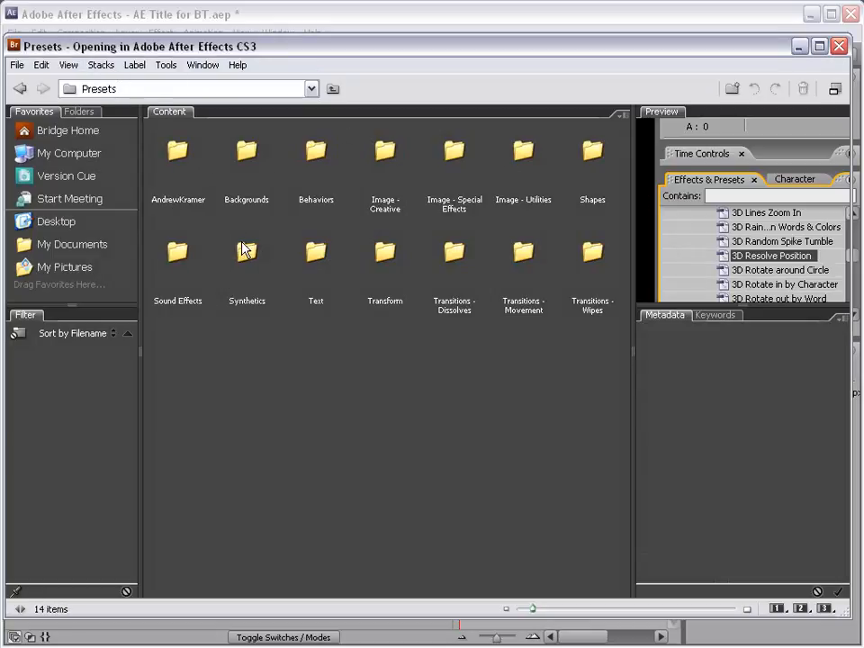
double_click(317, 252)
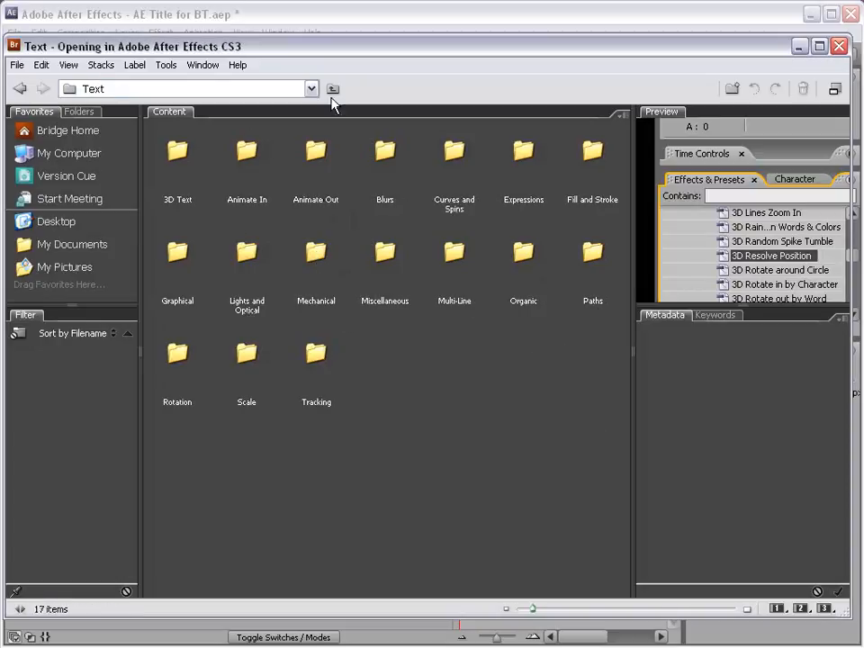
double_click(531, 264)
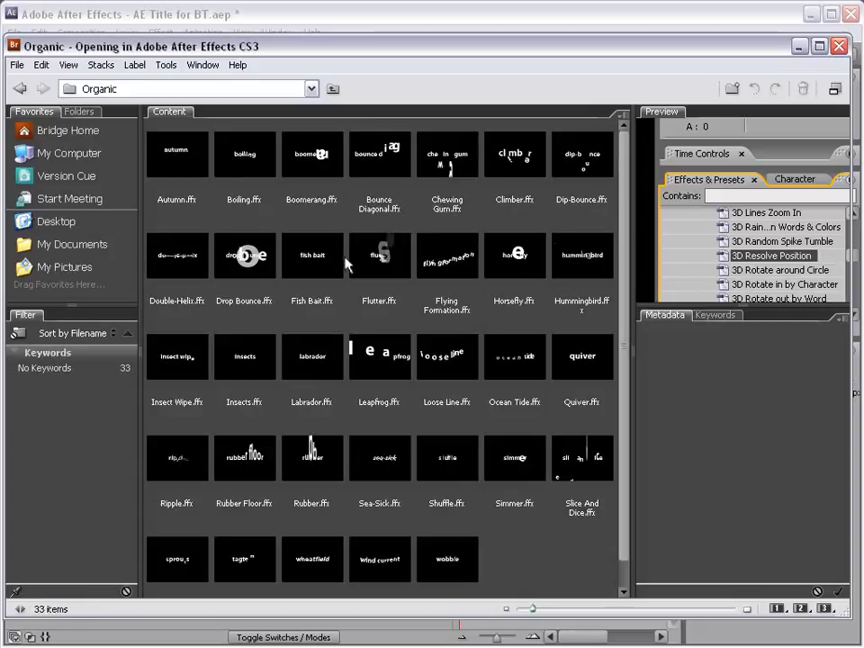
Preview the Flutter, Horsefly, Shuffle and Drop Bounce text presets.
left_click(390, 262)
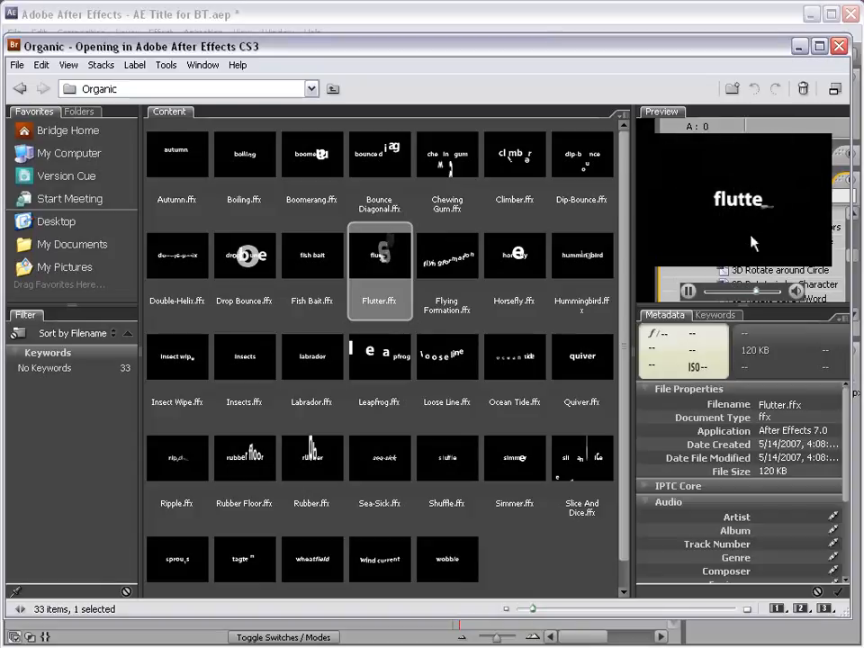
left_click(506, 273)
left_click(445, 457)
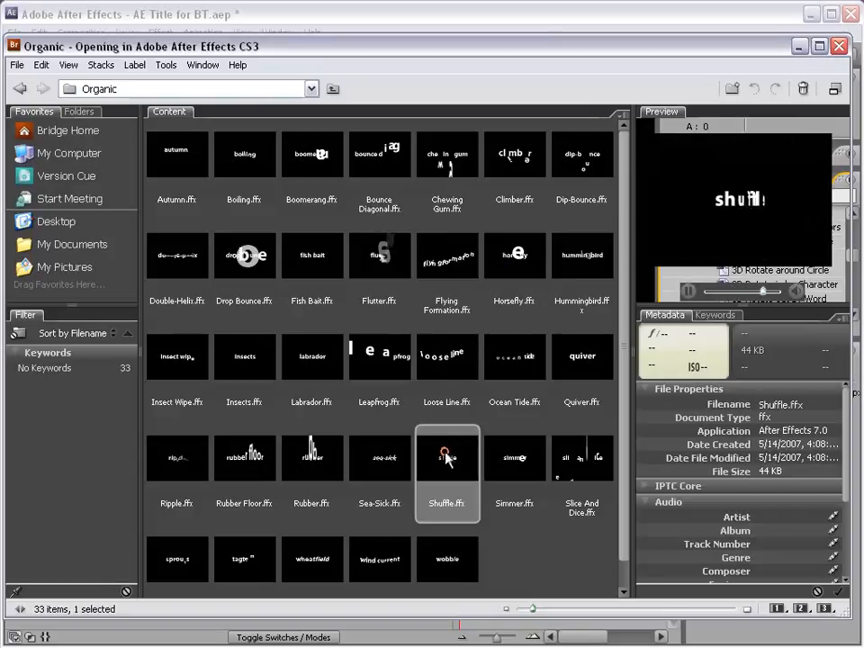
left_click(252, 266)
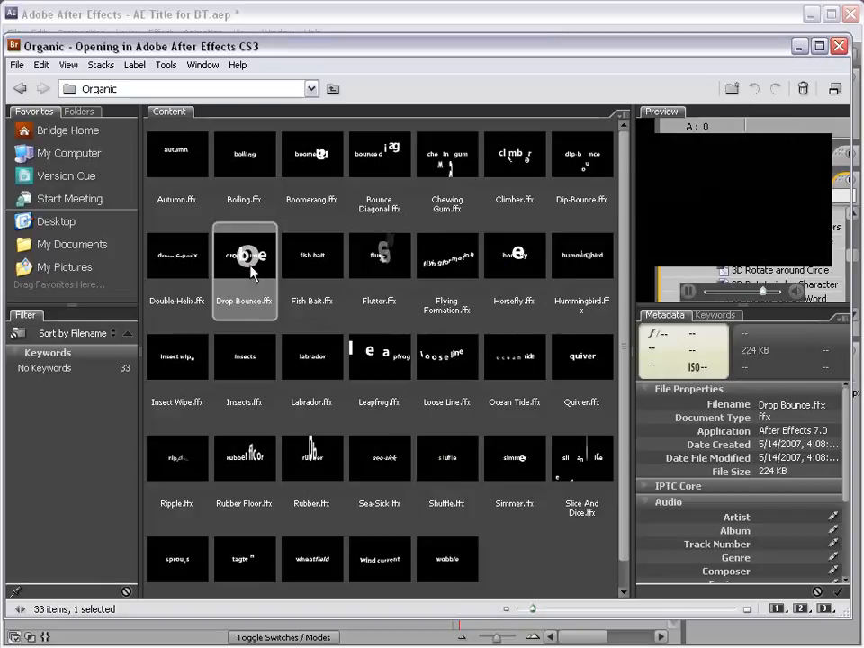
Try the Drop Bounce preset on the After Effects text layer, play a RAM preview of it, and undo the preset.
double_click(250, 265)
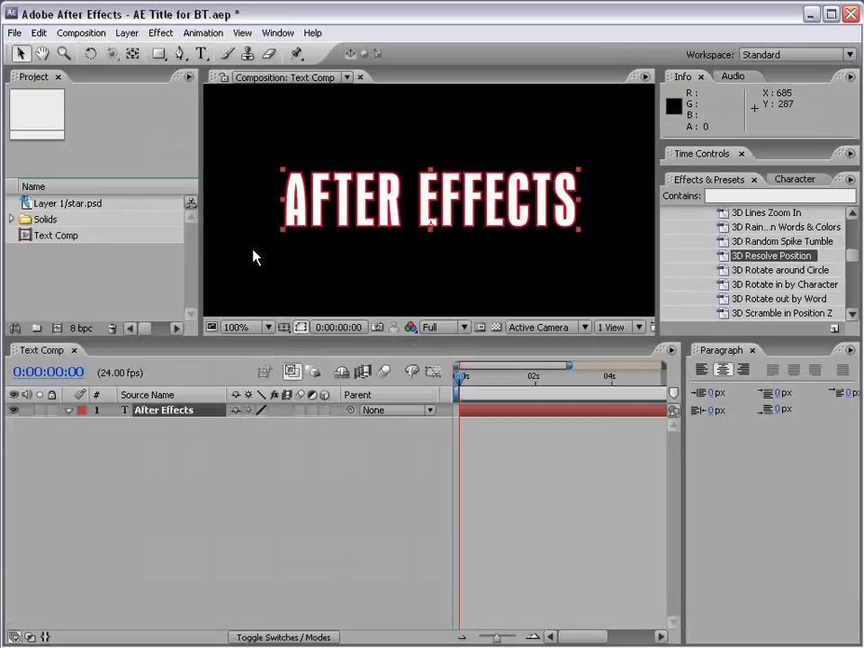
left_click_drag(462, 385, 499, 381)
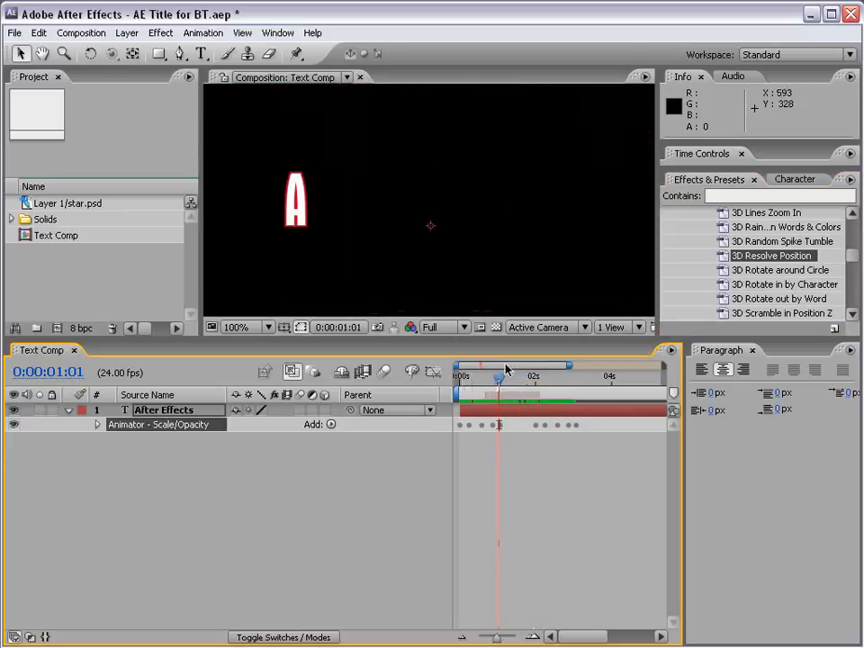
left_click_drag(699, 169, 699, 252)
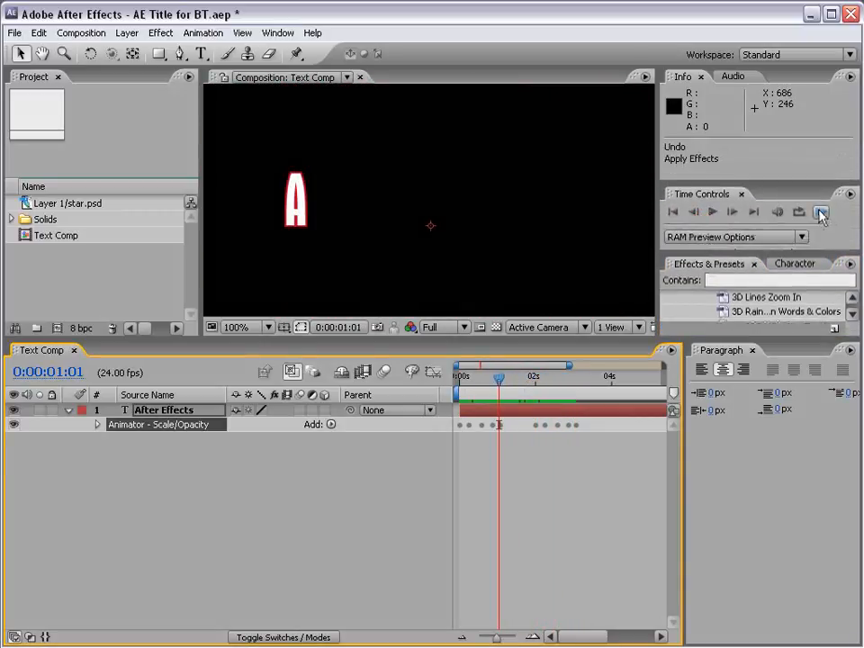
left_click(821, 213)
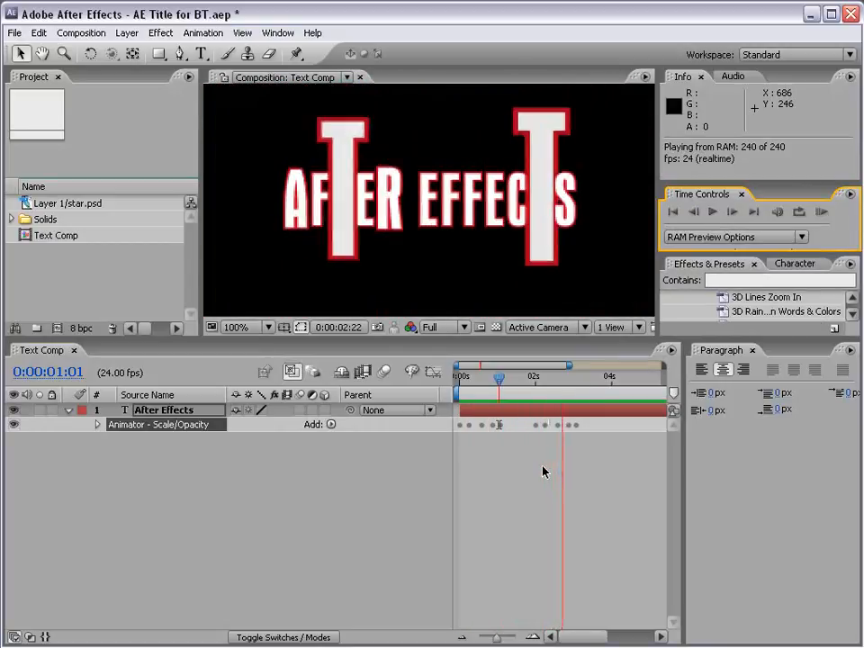
key("space")
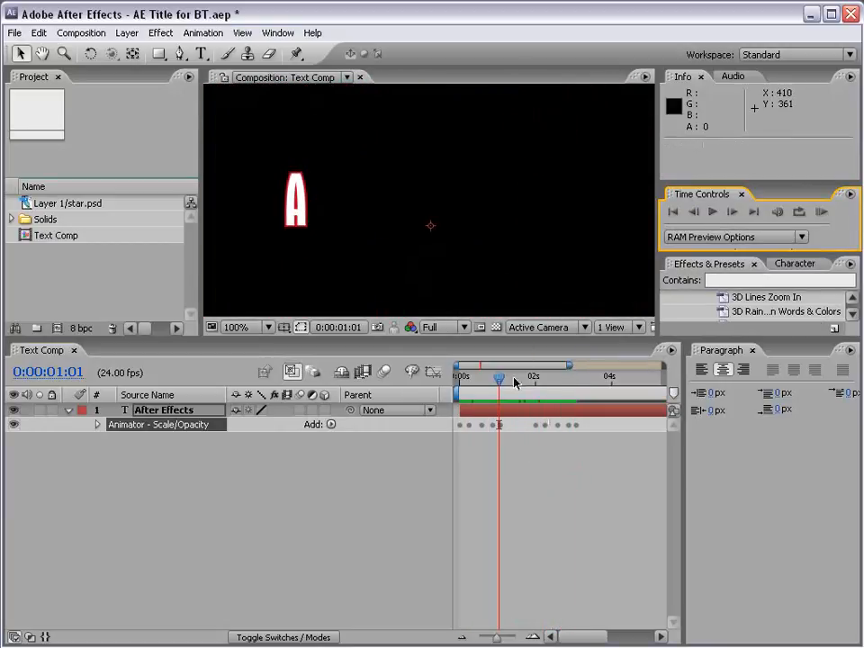
left_click_drag(516, 383, 460, 389)
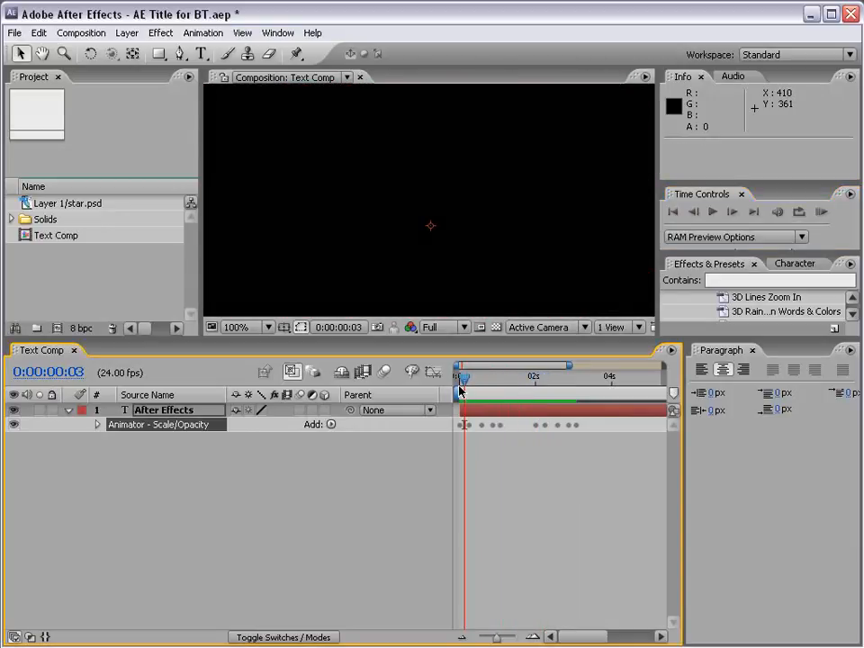
key("ctrl+z")
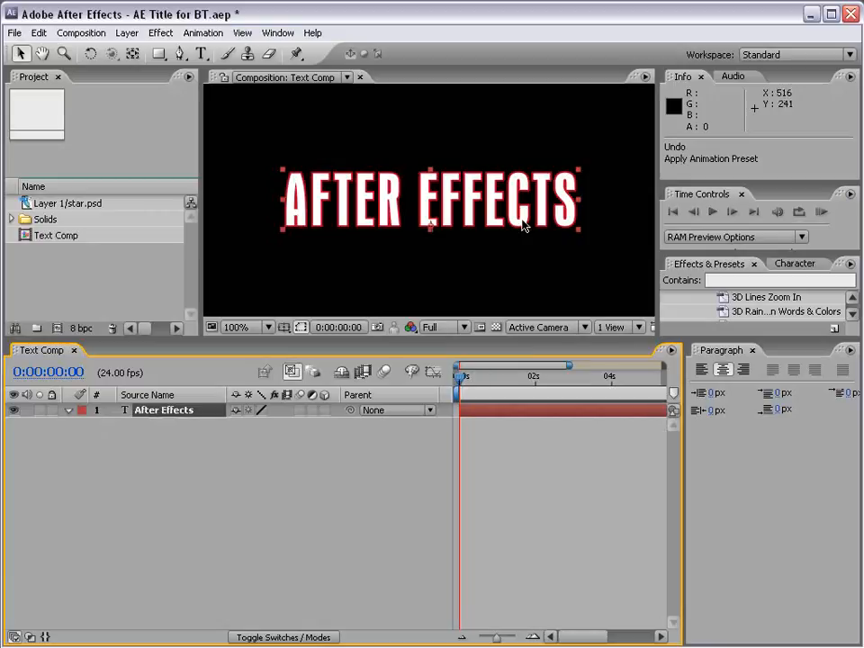
Create a new composition with the Widescreen Square preset, 864 x 480, 24 frames per second and a 10-second duration.
scroll(461, 202, "down", 2)
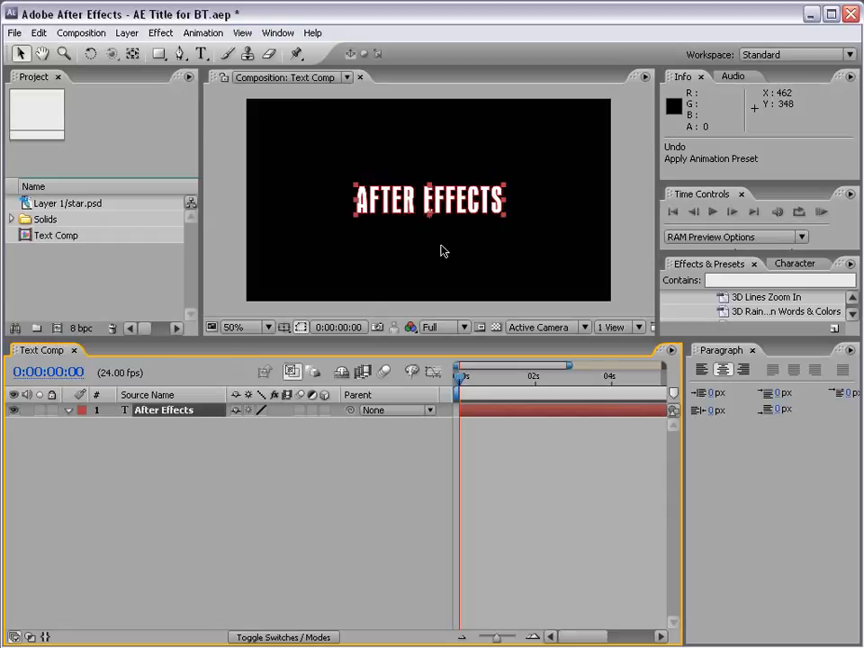
left_click(81, 32)
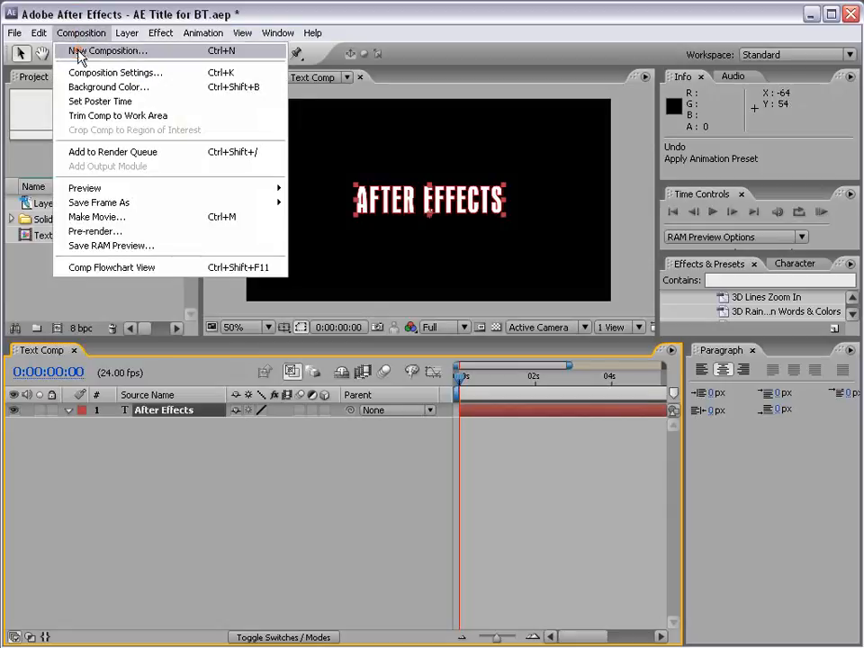
left_click(83, 51)
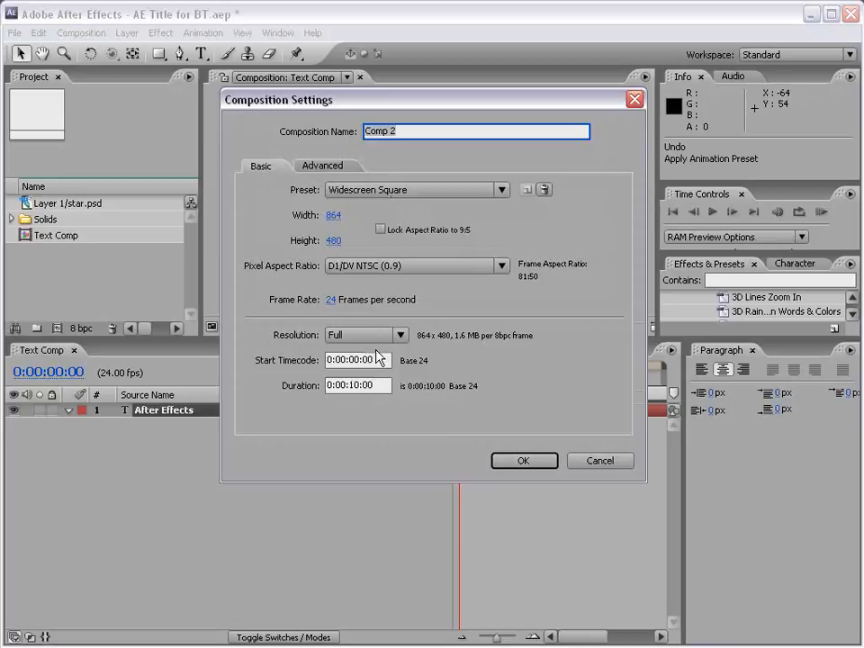
left_click(524, 461)
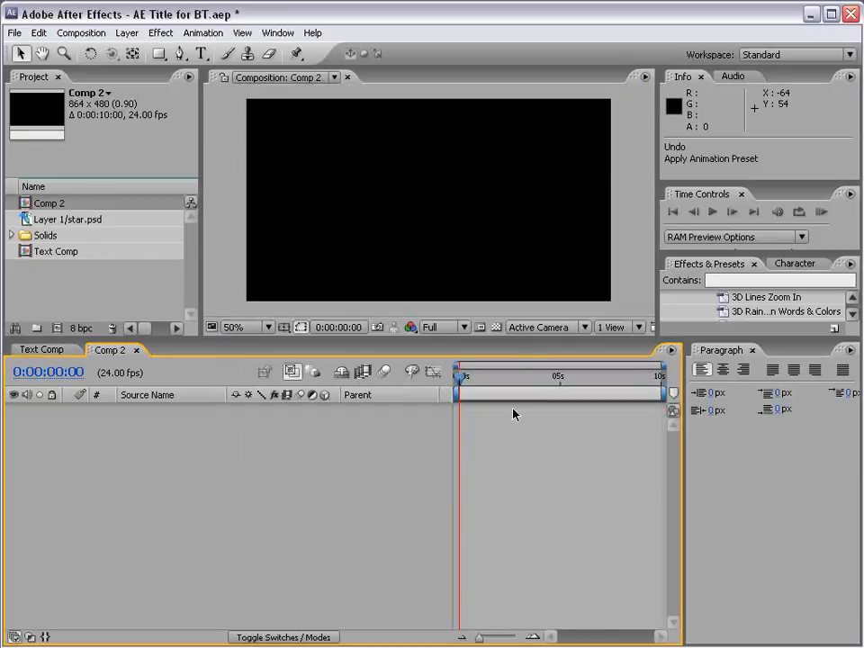
Place the Layer 1/star.psd footage left of centre in the new composition and check its transparency against the transparency grid.
left_click(236, 167)
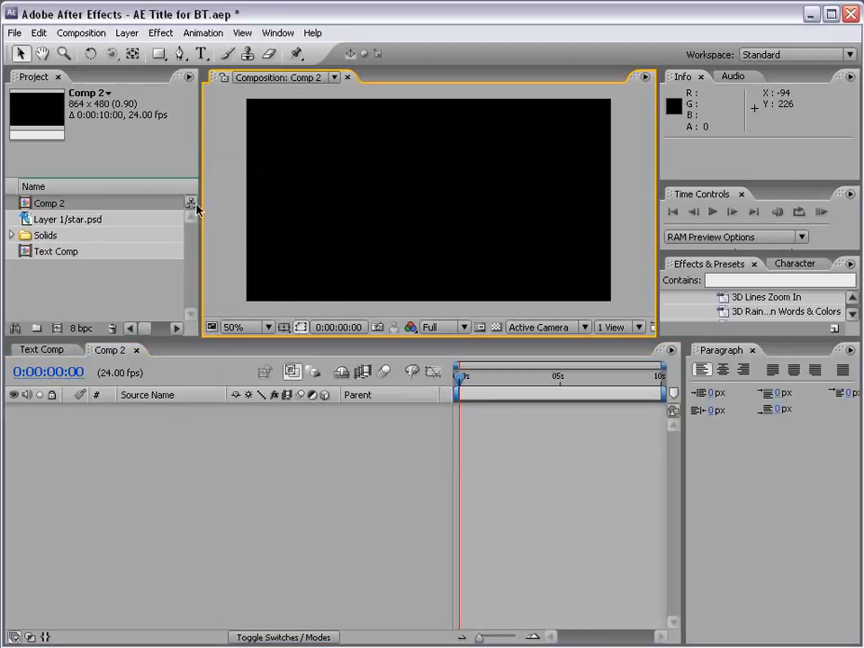
left_click(43, 222)
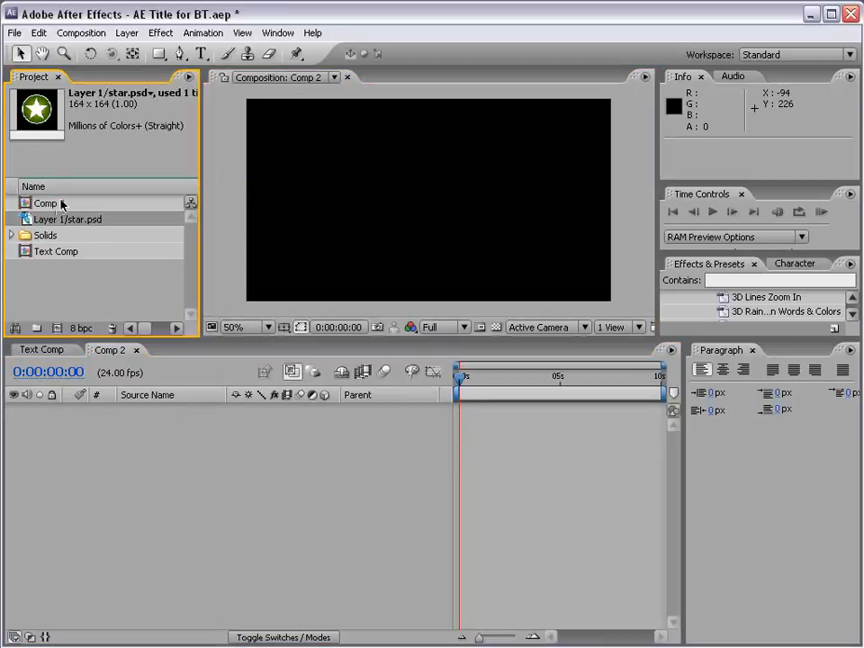
left_click_drag(26, 218, 368, 201)
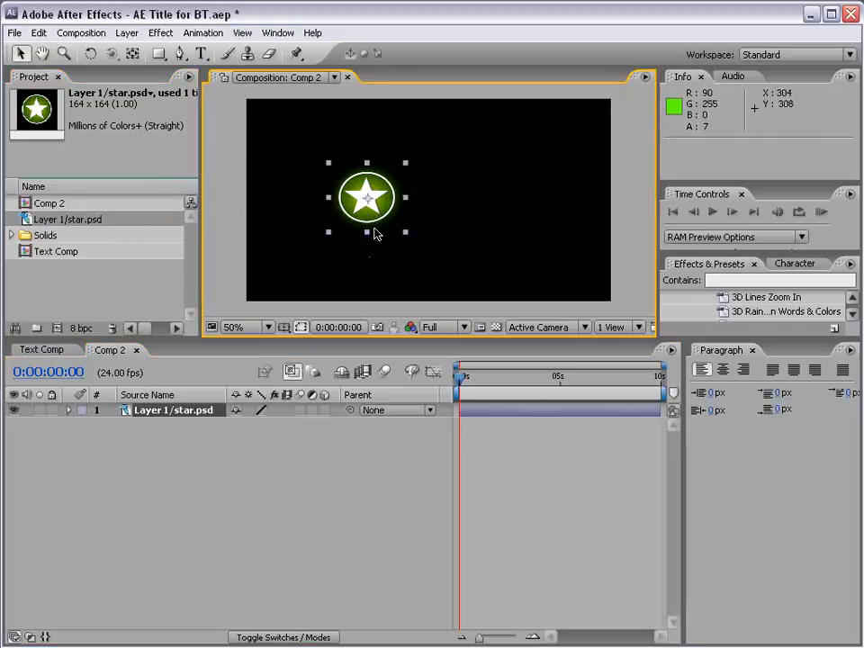
key("slash")
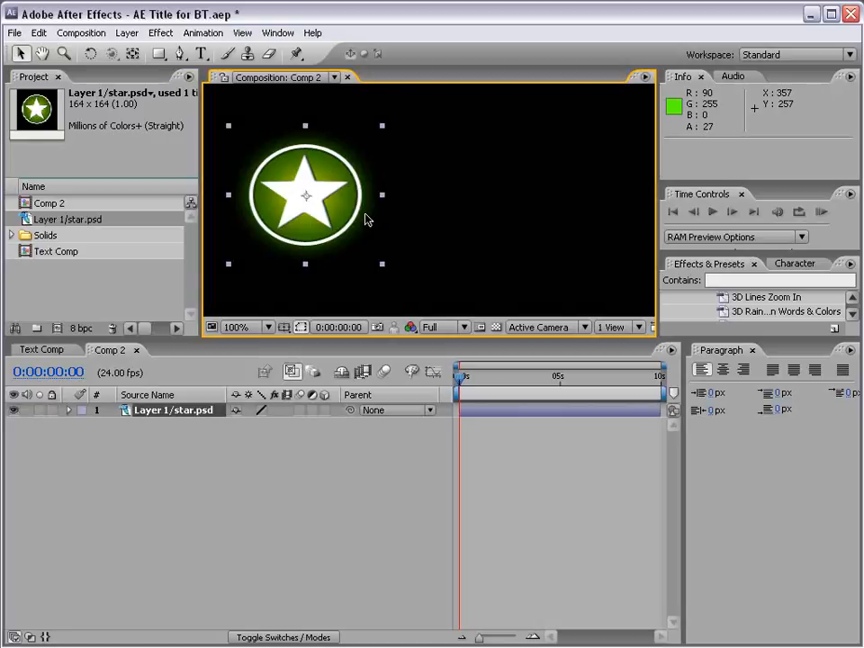
left_click(495, 328)
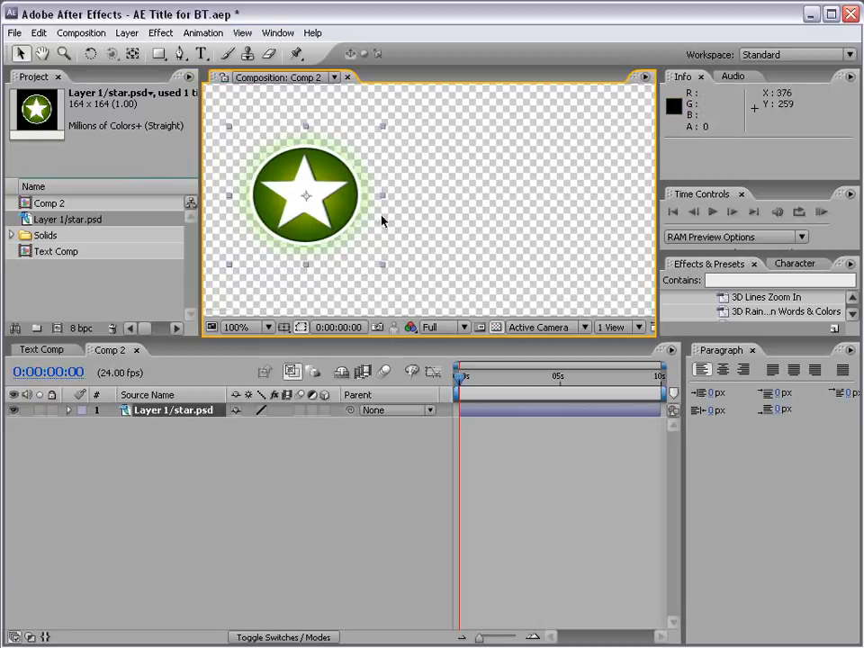
left_click(495, 327)
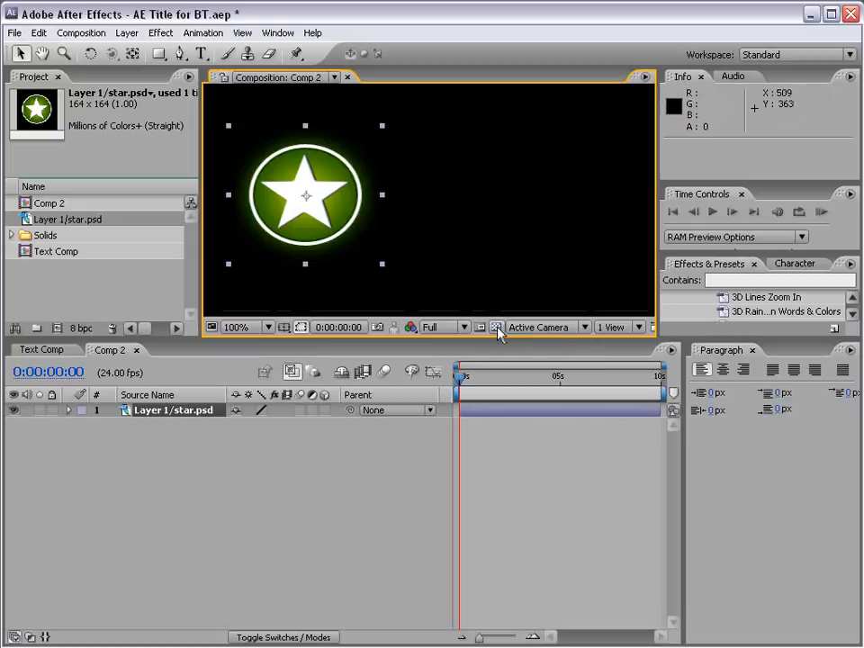
Add a text layer reading "AFTER EFFECTS" just to the right of the star logo.
left_click(200, 54)
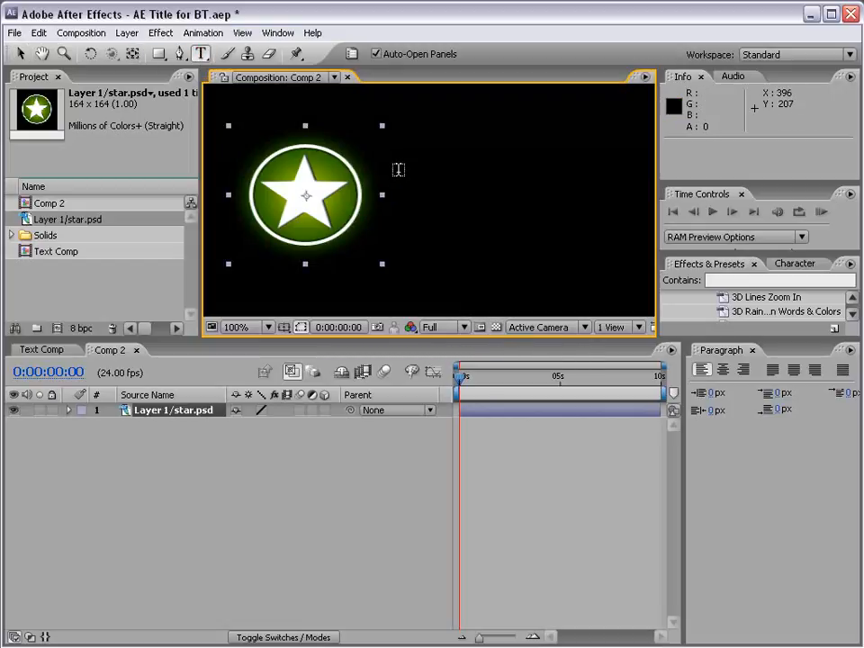
left_click(398, 171)
type("A")
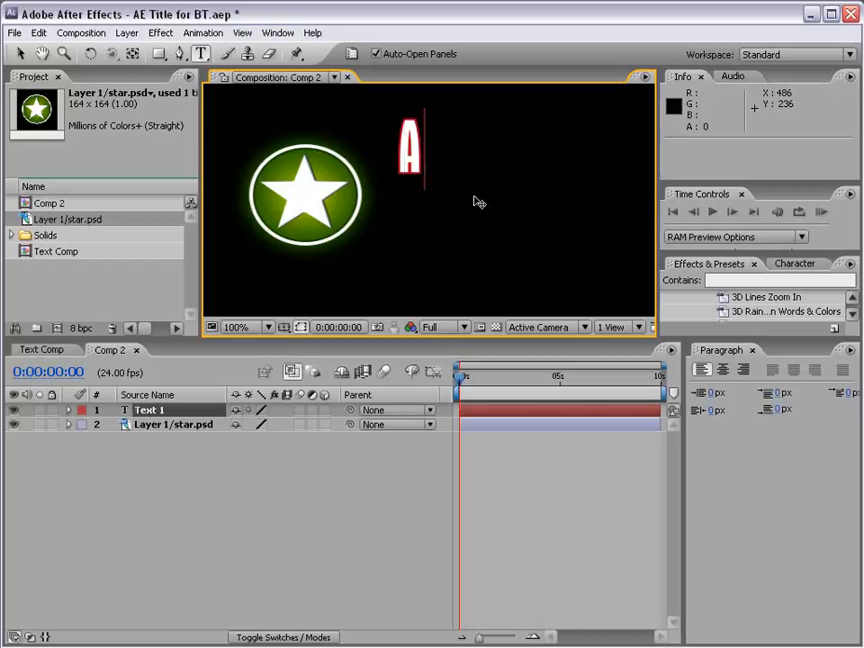
type("FTER EFFECT")
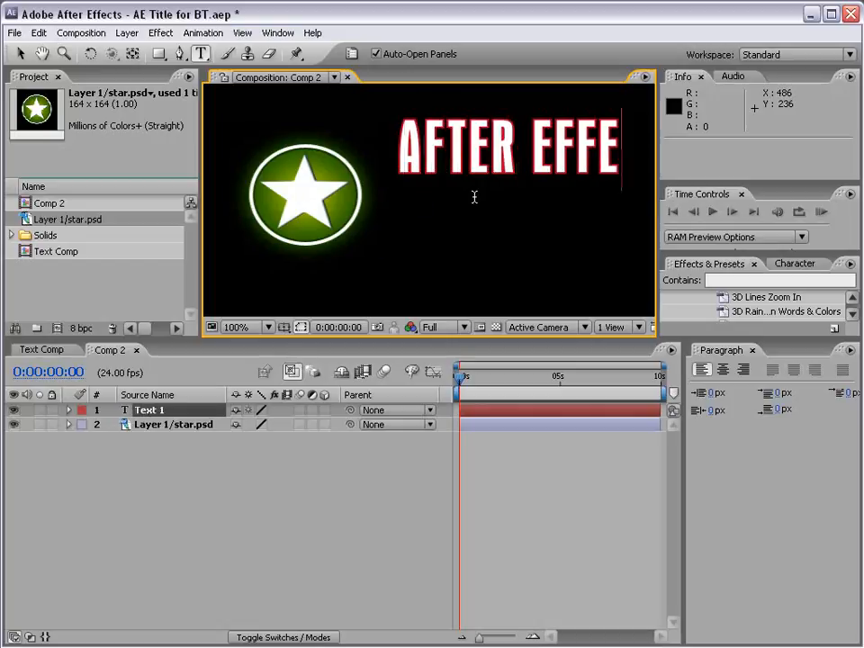
left_click(25, 54)
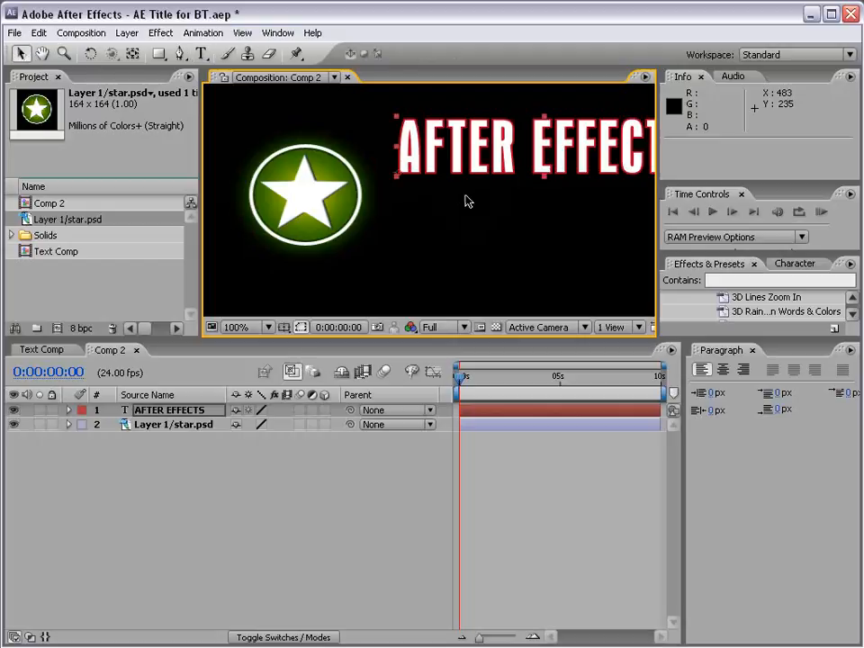
Remove the red stroke from the AFTER EFFECTS text and set its font size to 54 px.
key("comma")
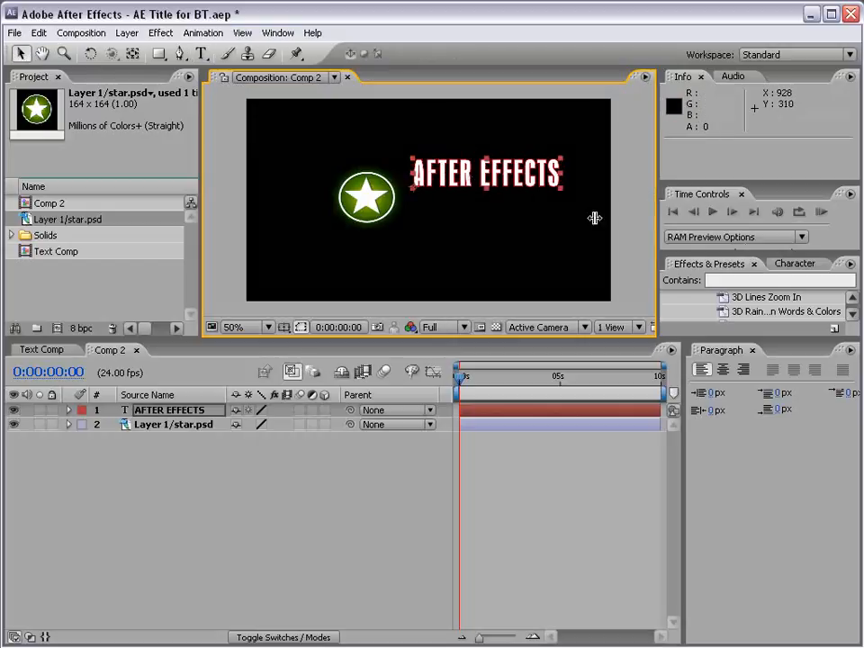
key("ctrl+6")
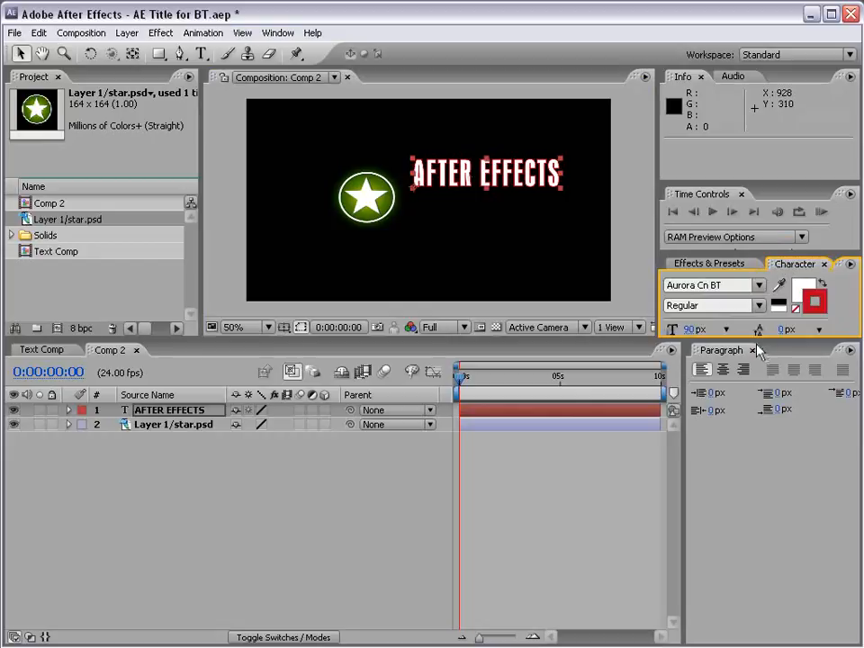
left_click_drag(758, 340, 759, 402)
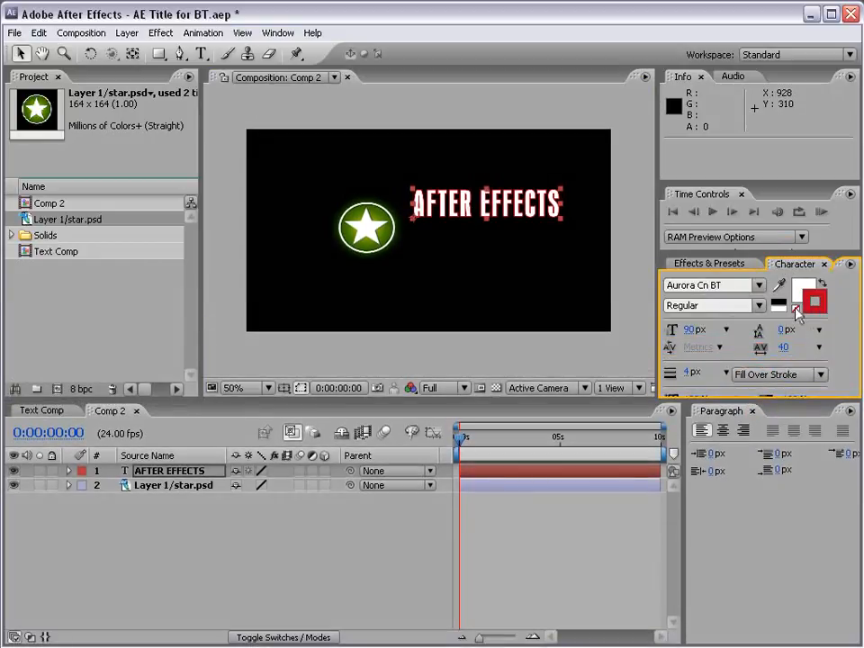
left_click(796, 309)
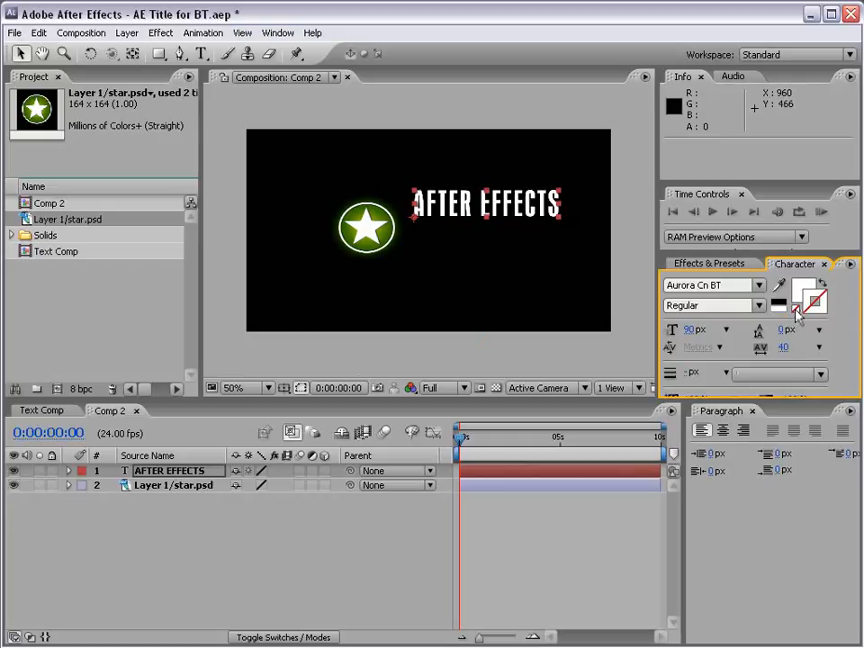
double_click(530, 205)
left_click(19, 53)
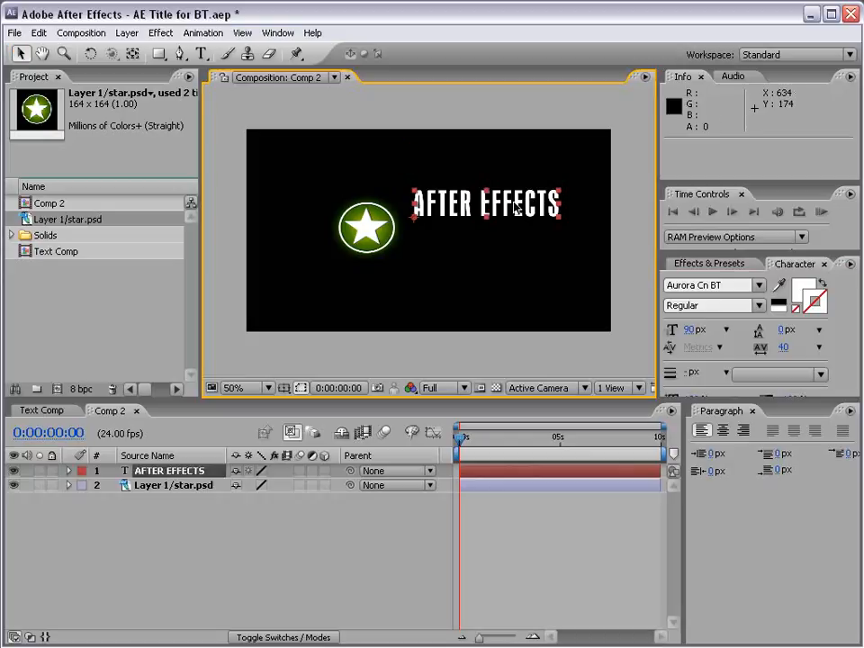
left_click_drag(693, 330, 660, 329)
left_click(442, 239)
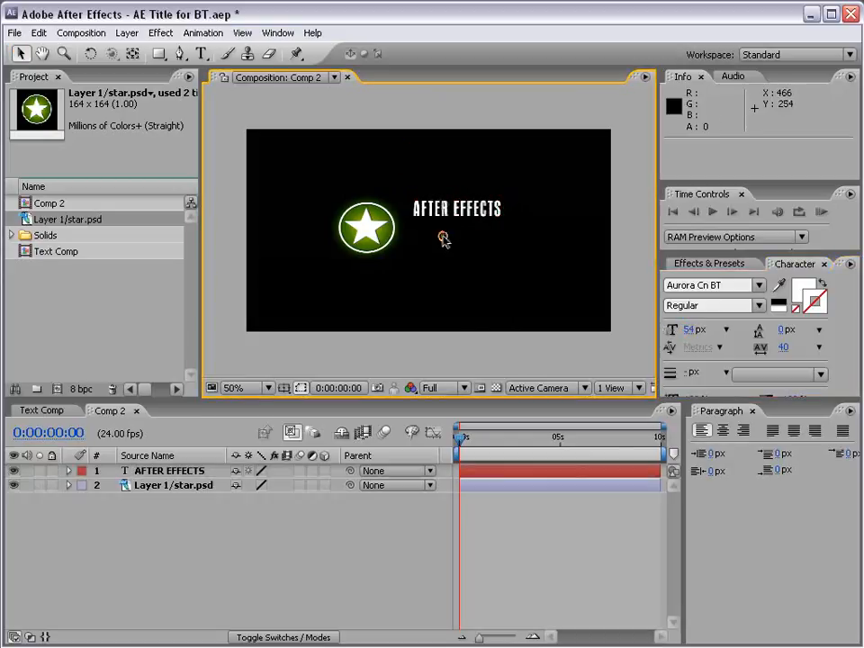
Duplicate the AFTER EFFECTS text layer and move the copy straight down to sit just below the original line.
left_click(160, 478)
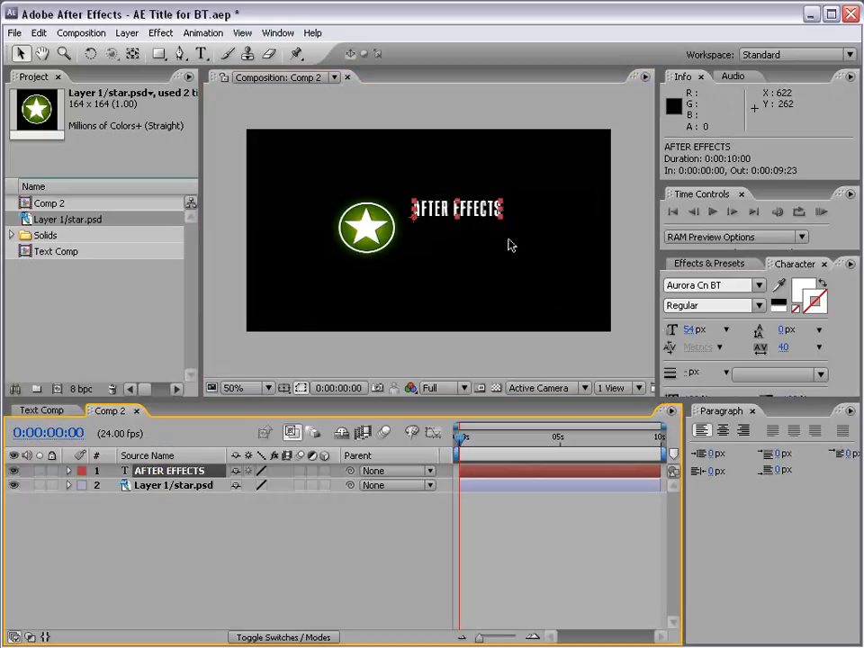
left_click(39, 33)
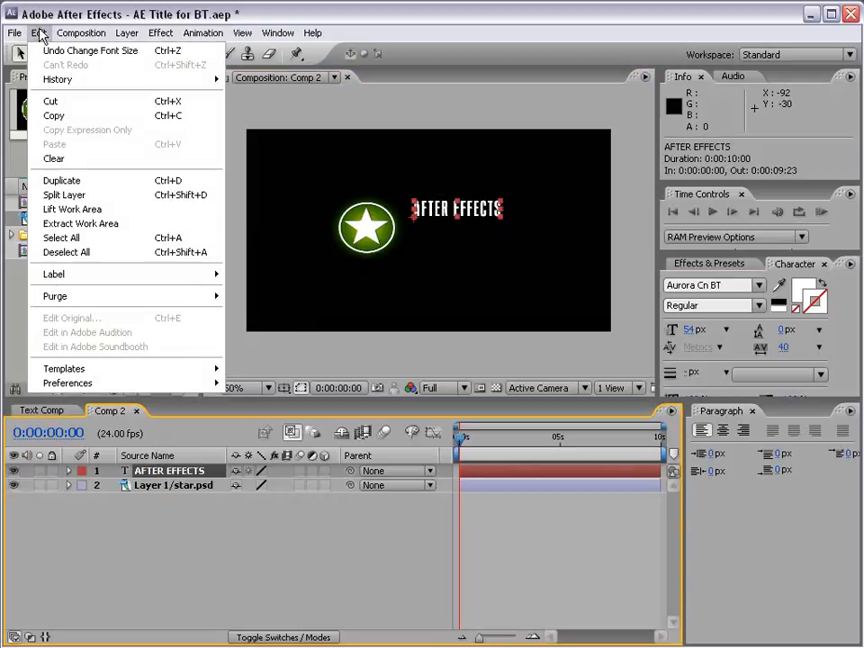
left_click(112, 183)
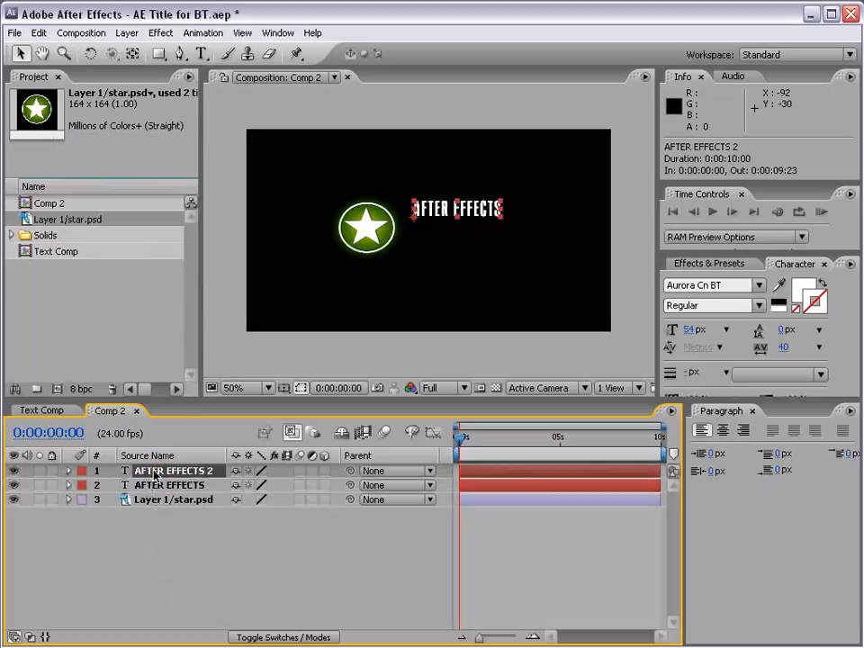
left_click_drag(478, 218, 478, 235)
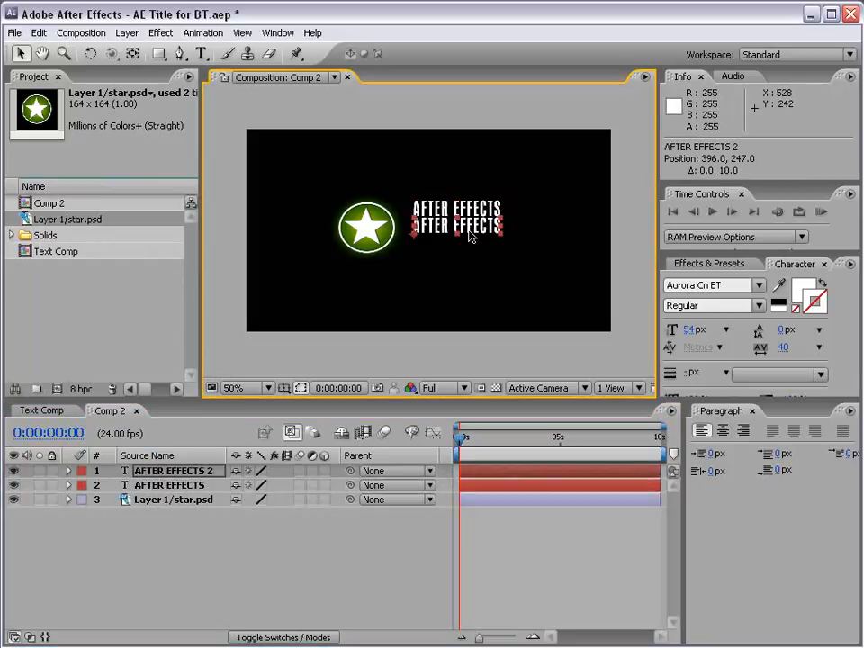
Set the duplicated text's font size to 76 px and replace its wording with "BASIC TRAINING".
left_click_drag(688, 334, 708, 334)
double_click(509, 227)
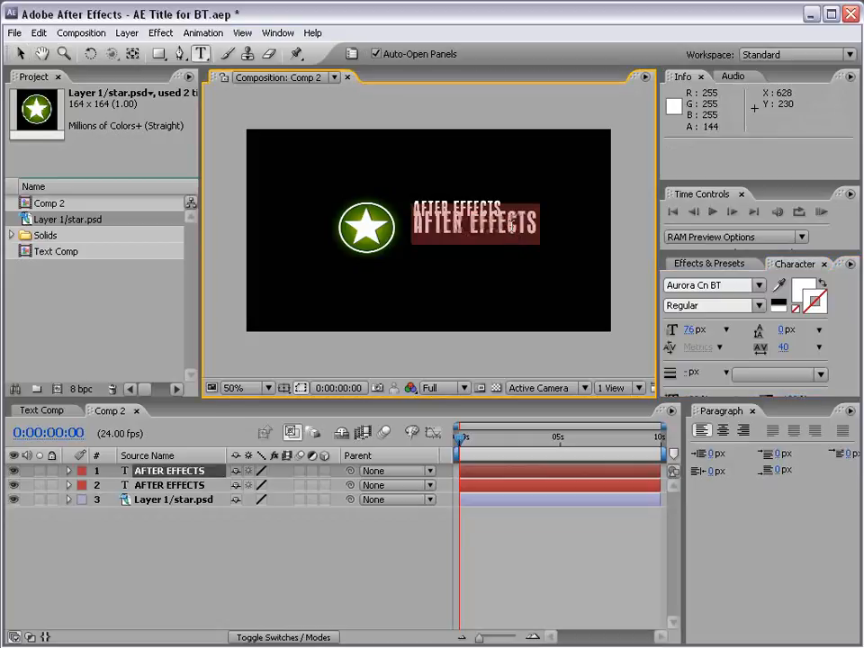
type("BAS")
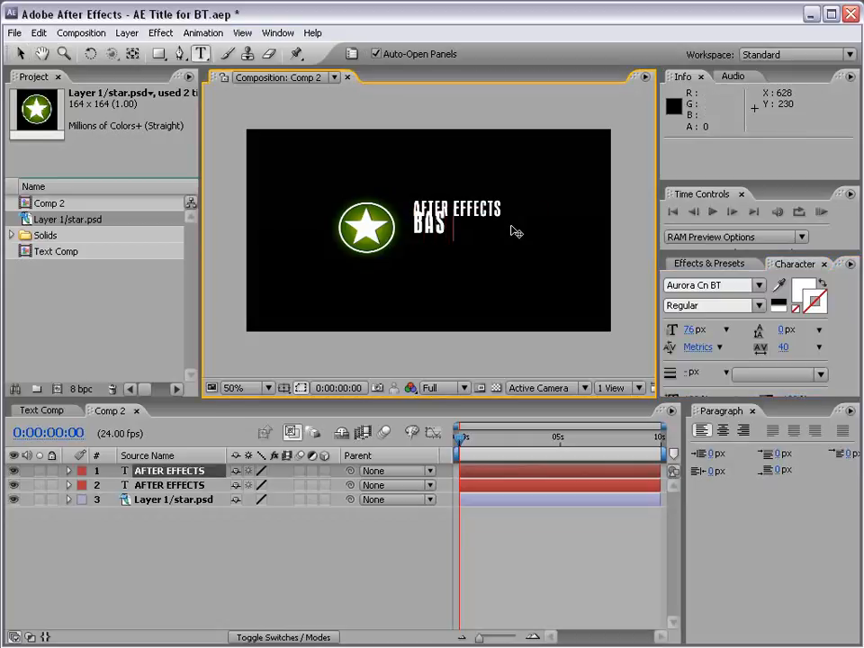
type("IC TRAININ")
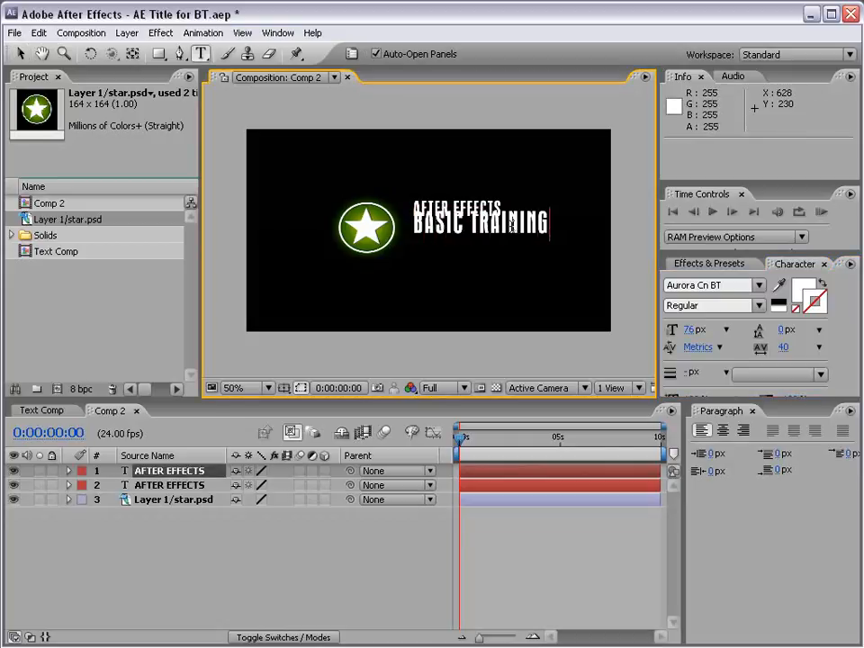
type("G")
left_click(19, 53)
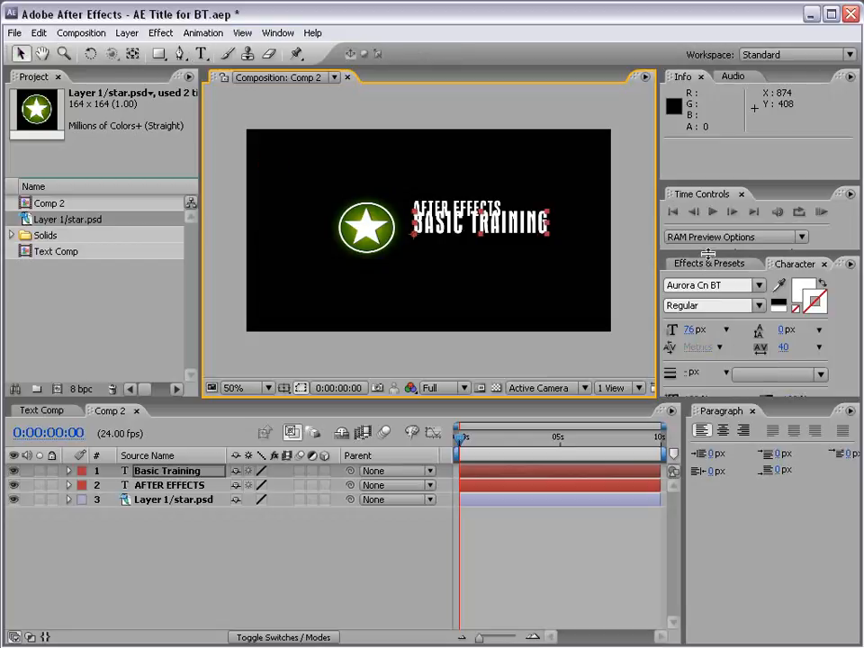
Move the BASIC TRAINING text down clear of the AFTER EFFECTS line, and nudge AFTER EFFECTS slightly down toward it.
left_click_drag(709, 255, 709, 186)
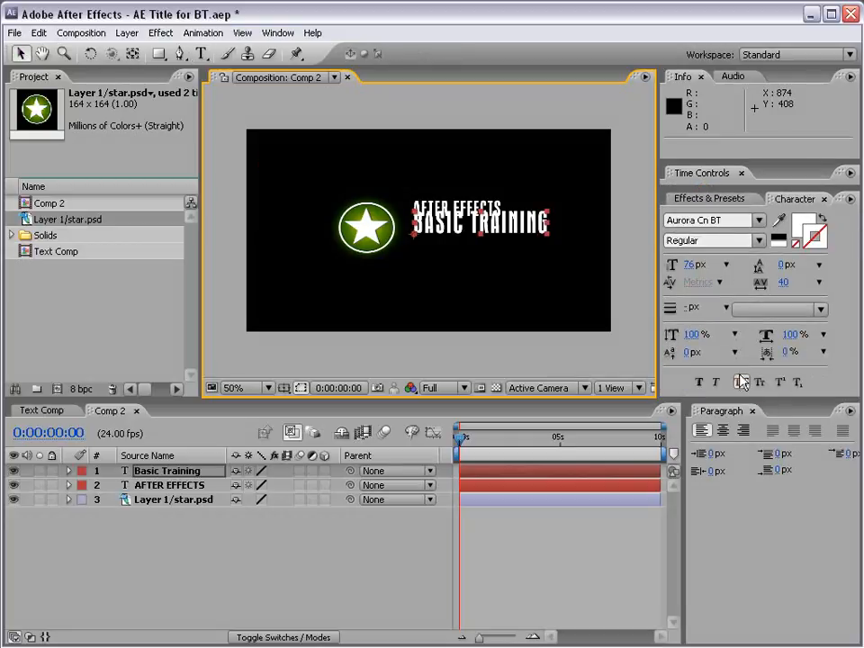
left_click_drag(448, 222, 447, 236)
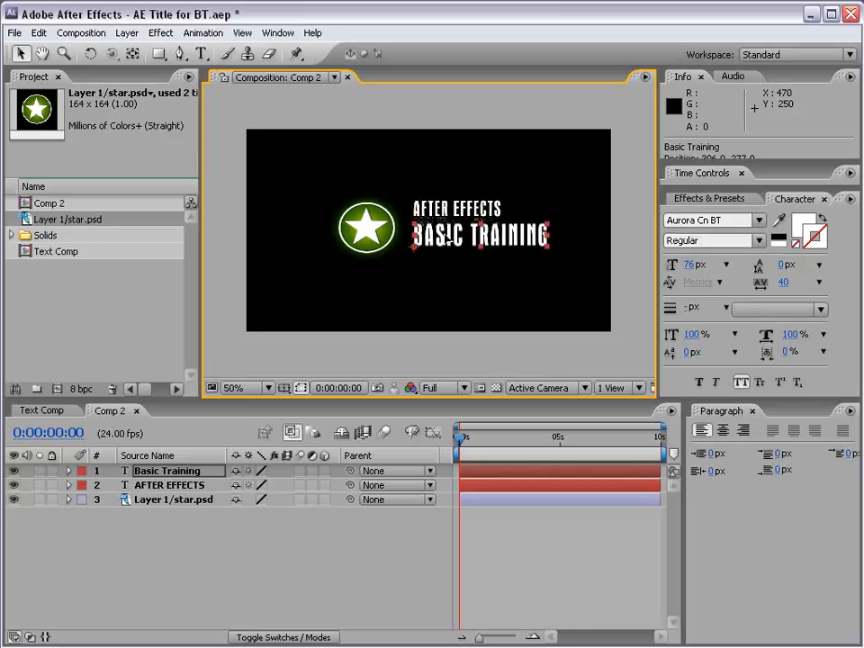
left_click(441, 296)
left_click(439, 227)
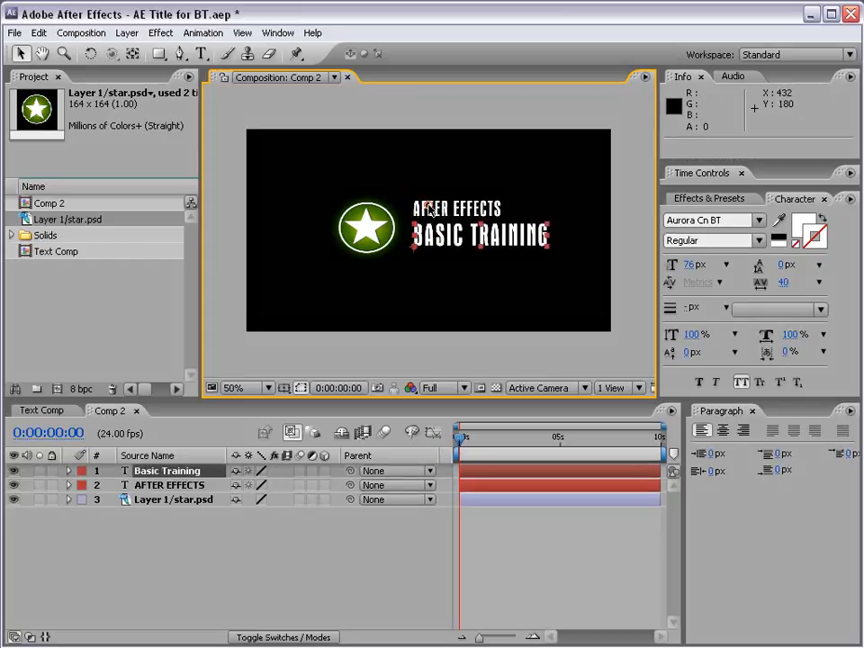
left_click(430, 210)
left_click(505, 324)
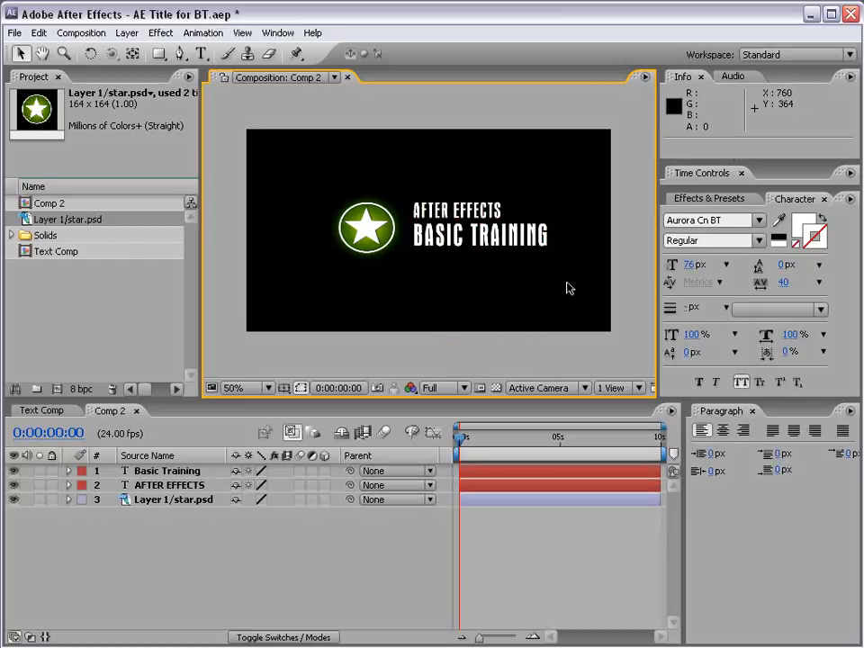
Move both text layers together slightly closer to the star and down, to align them vertically with it.
left_click(423, 212)
left_click(419, 231, "shift")
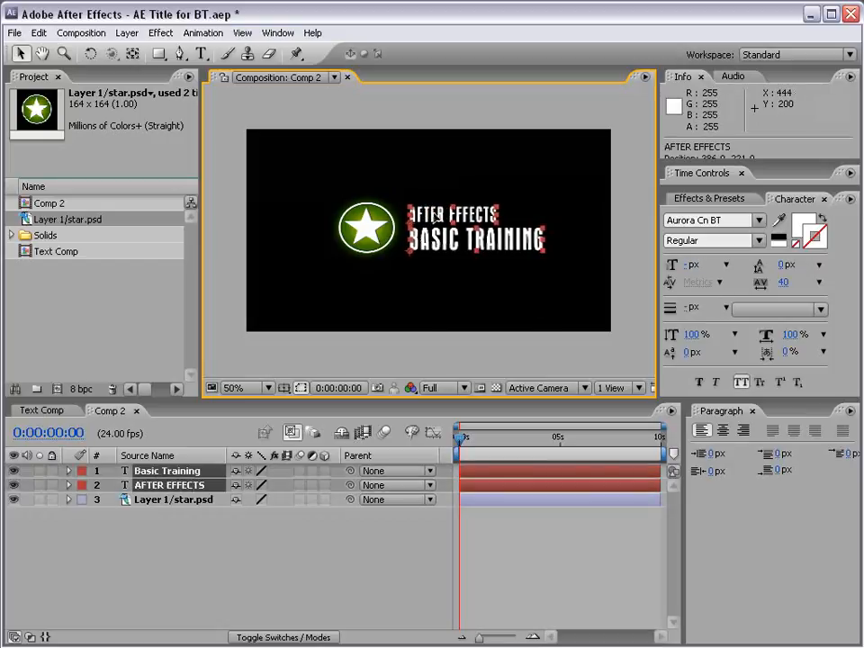
left_click(453, 309)
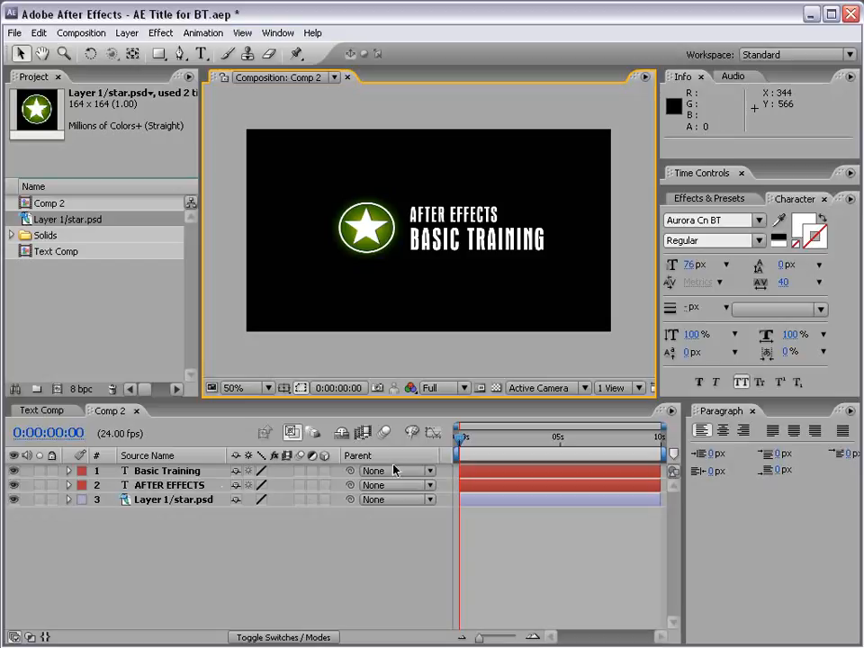
Parent the AFTER EFFECTS and Basic Training layers to the star layer and rotate the star to test the link.
left_click_drag(351, 487, 183, 506)
left_click_drag(351, 470, 180, 499)
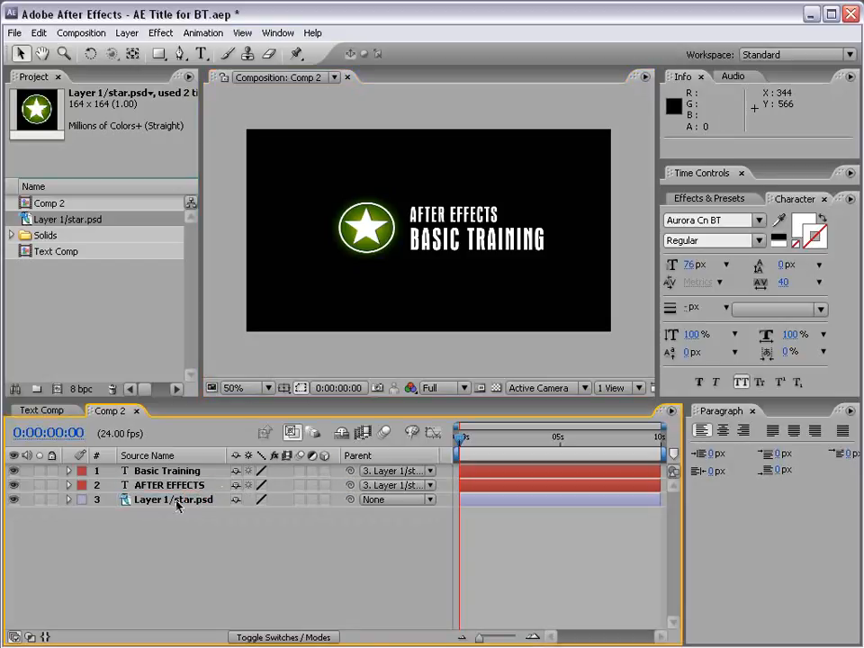
left_click(184, 499)
key("w")
left_click_drag(338, 253, 335, 223)
Undo the star's rotation and the parenting of both text layers, and return to the Selection tool.
key("ctrl+z")
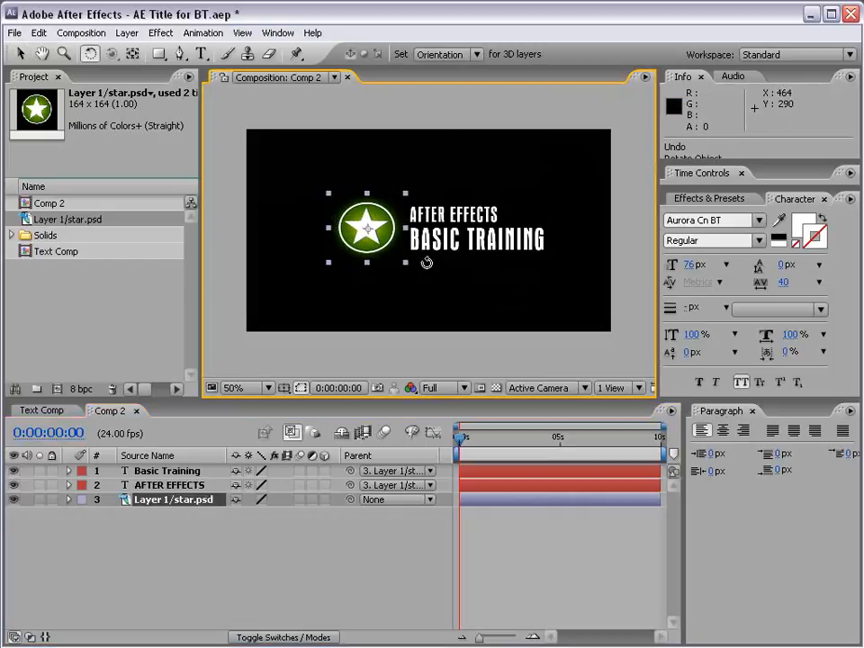
key("ctrl+z")
key("ctrl+z")
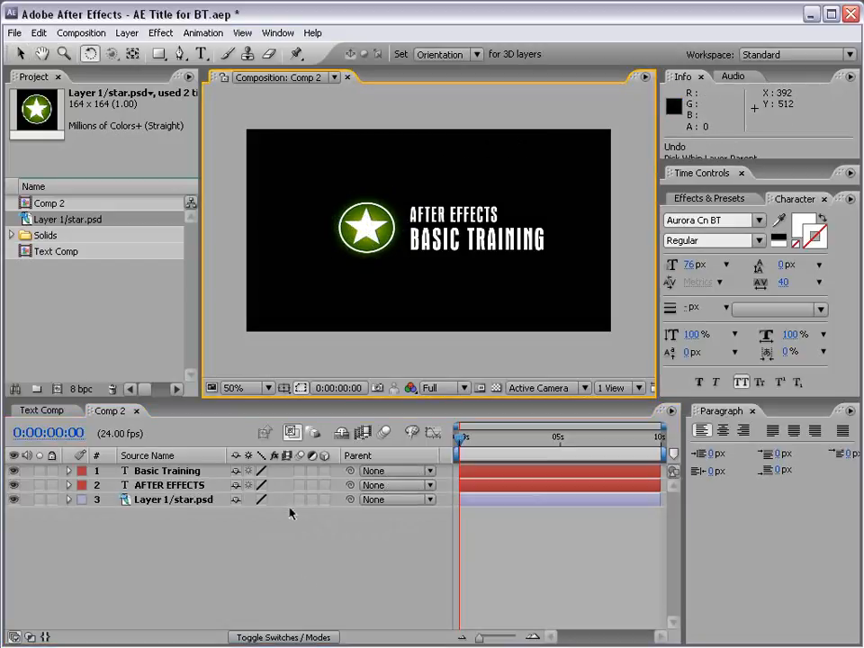
left_click(289, 511)
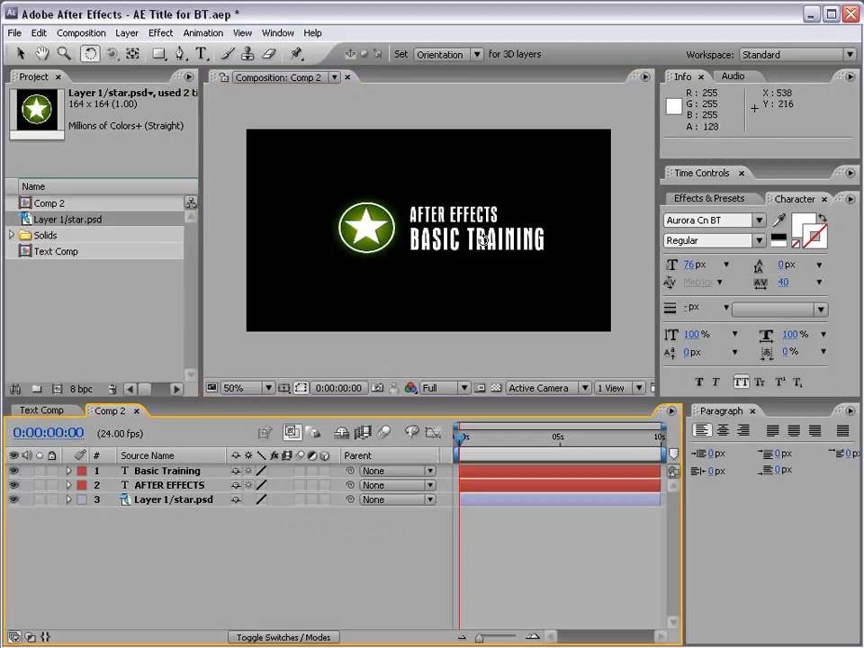
left_click(21, 55)
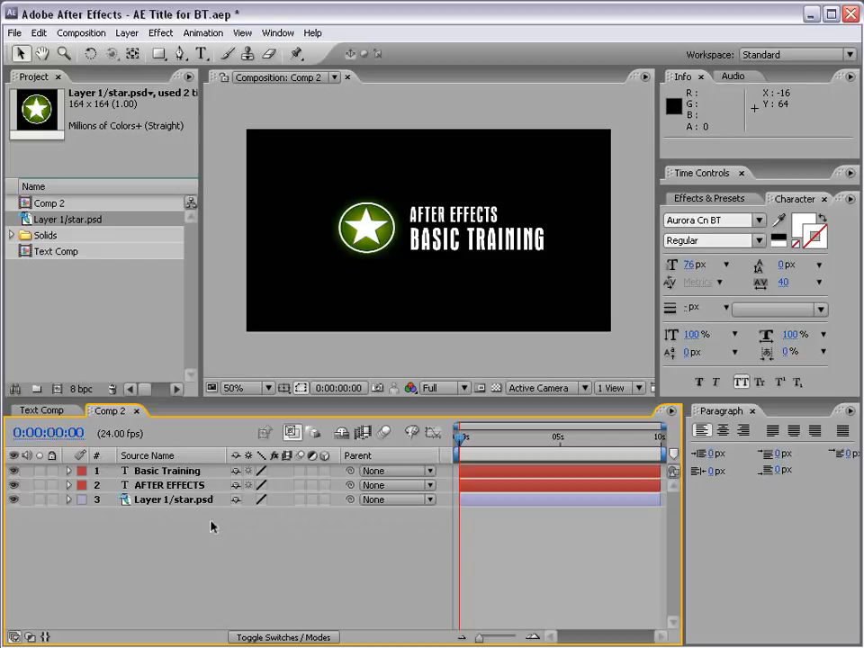
Pre-compose the two text layers and the star layer into a composition named LOGO, moving all attributes into it.
left_click(169, 474)
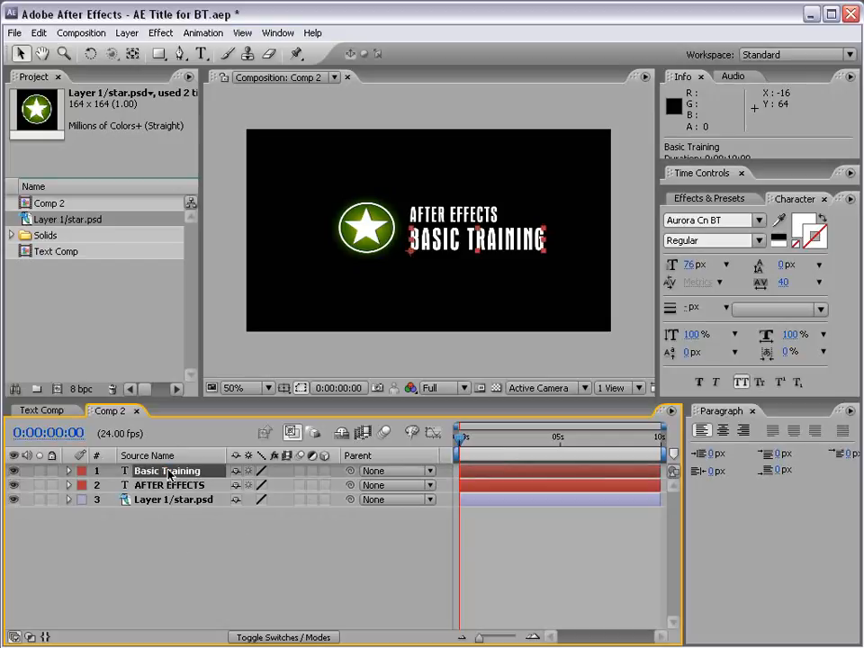
left_click(171, 503, "shift")
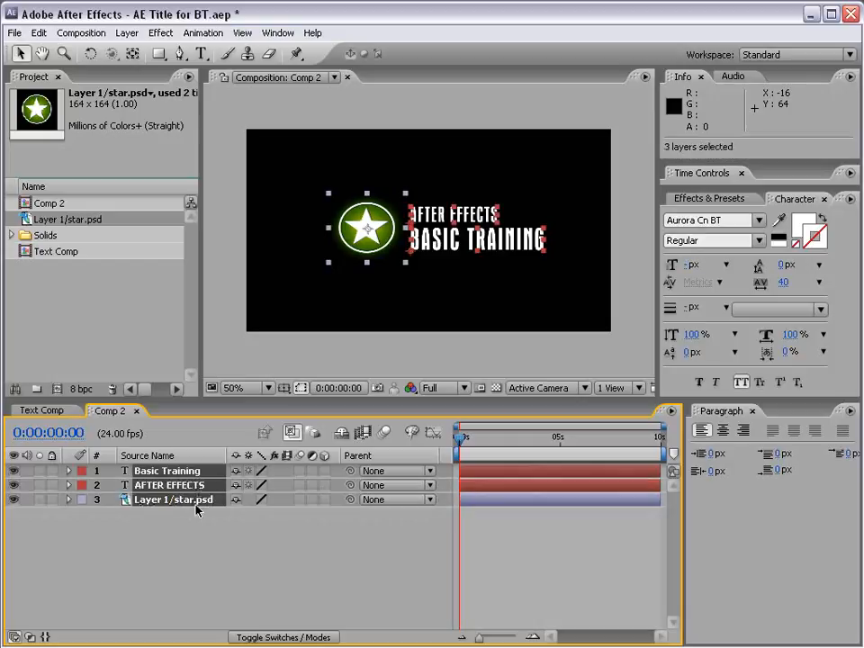
left_click(127, 33)
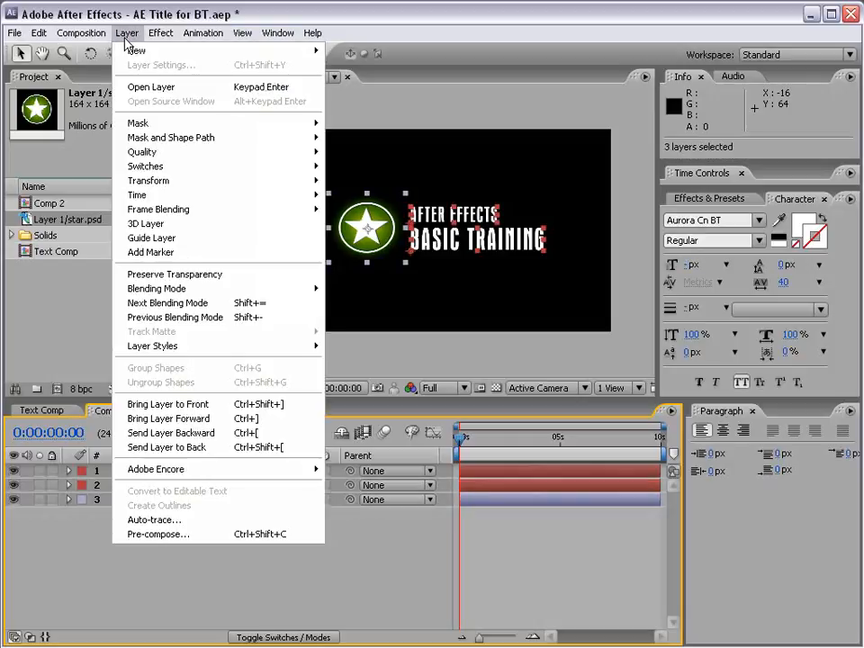
left_click(160, 535)
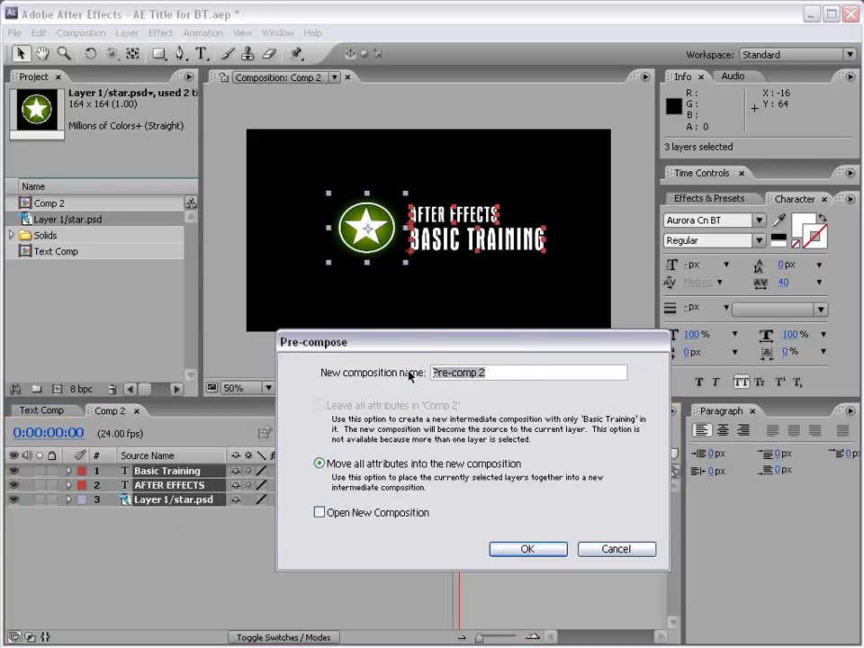
type("LOGO")
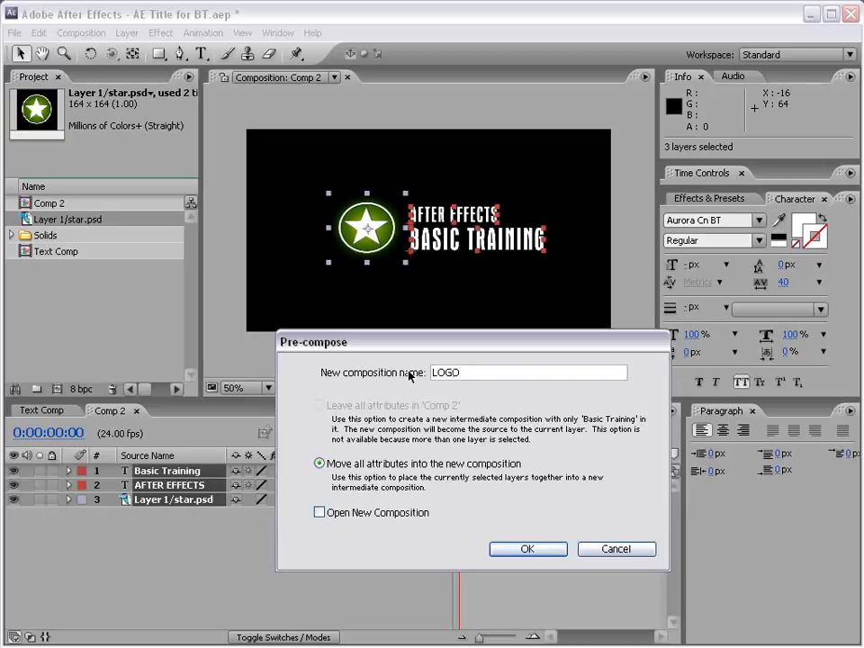
left_click(527, 549)
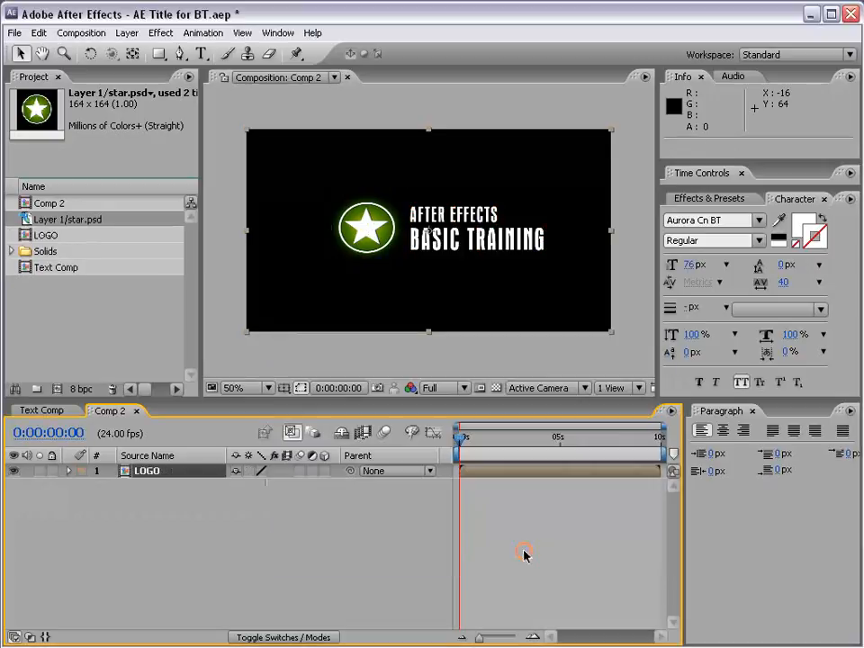
Try moving the LOGO layer as a single unit in the composition, and undo the move.
left_click(144, 471)
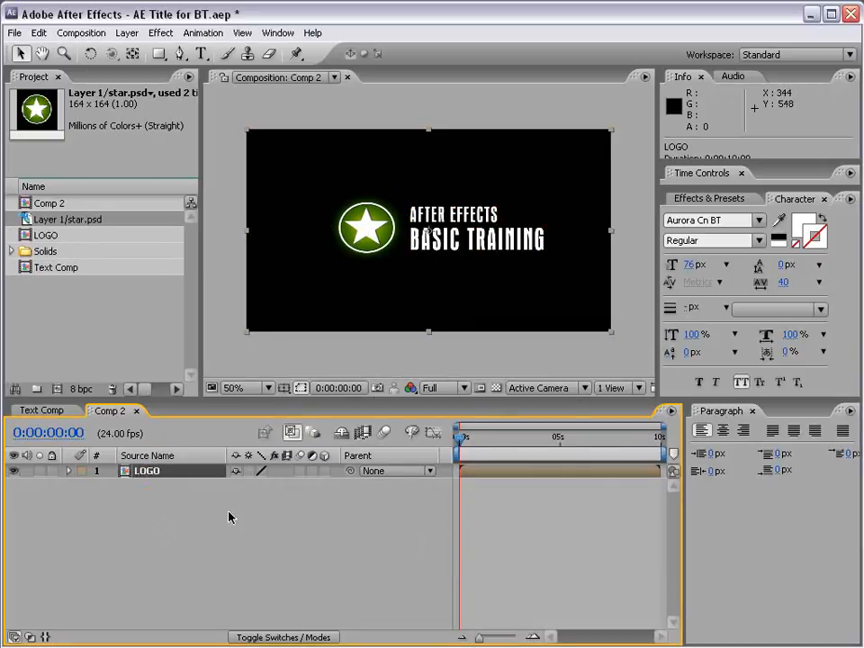
left_click_drag(414, 215, 442, 226)
key("ctrl+z")
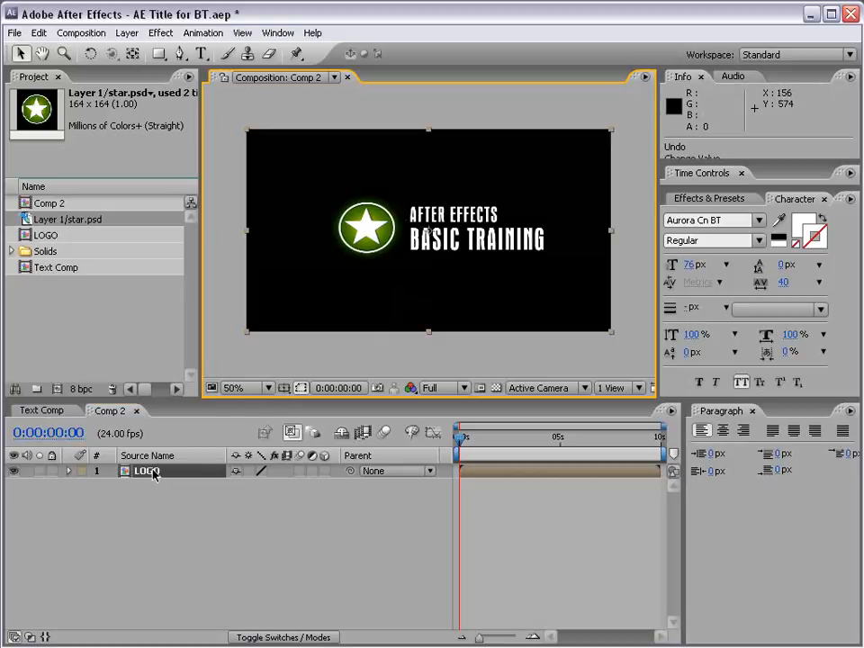
Open the LOGO composition to examine the layers nested inside it, and close it again.
left_click(29, 236)
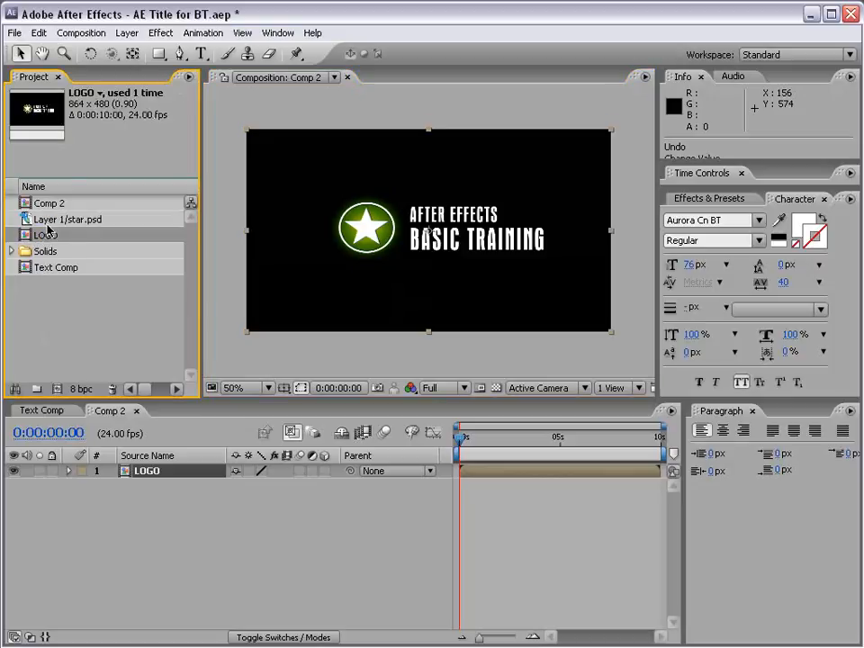
double_click(25, 235)
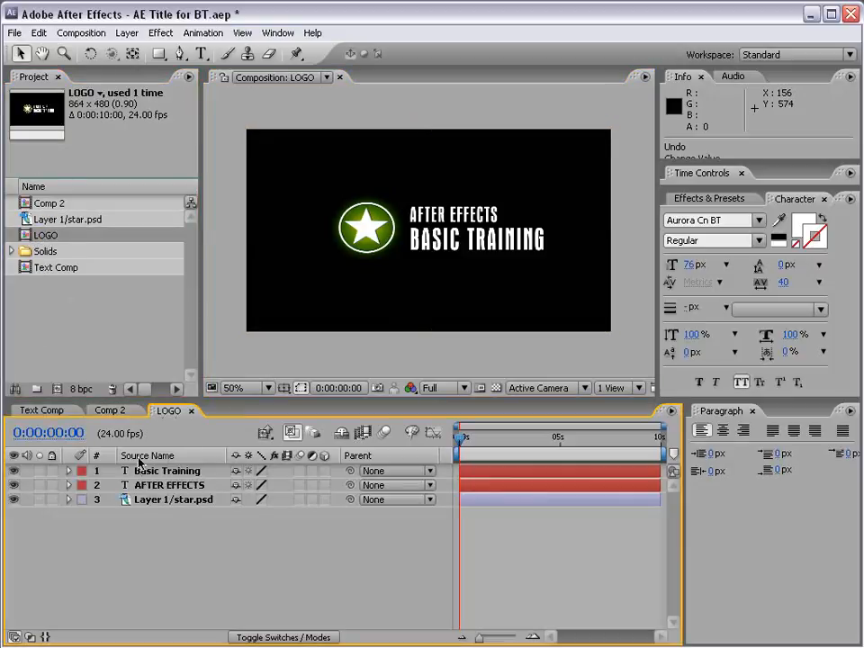
left_click_drag(457, 445, 440, 459)
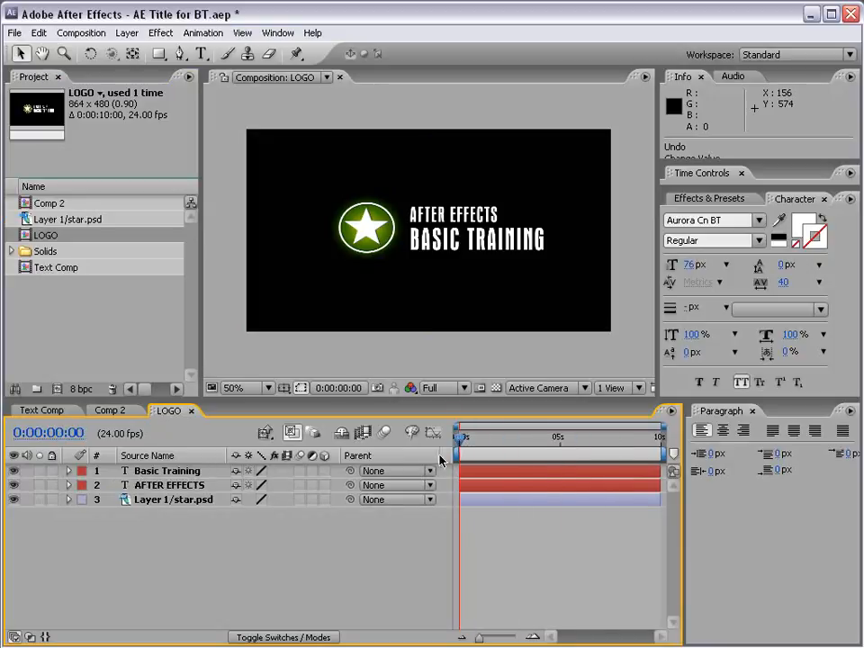
left_click(191, 412)
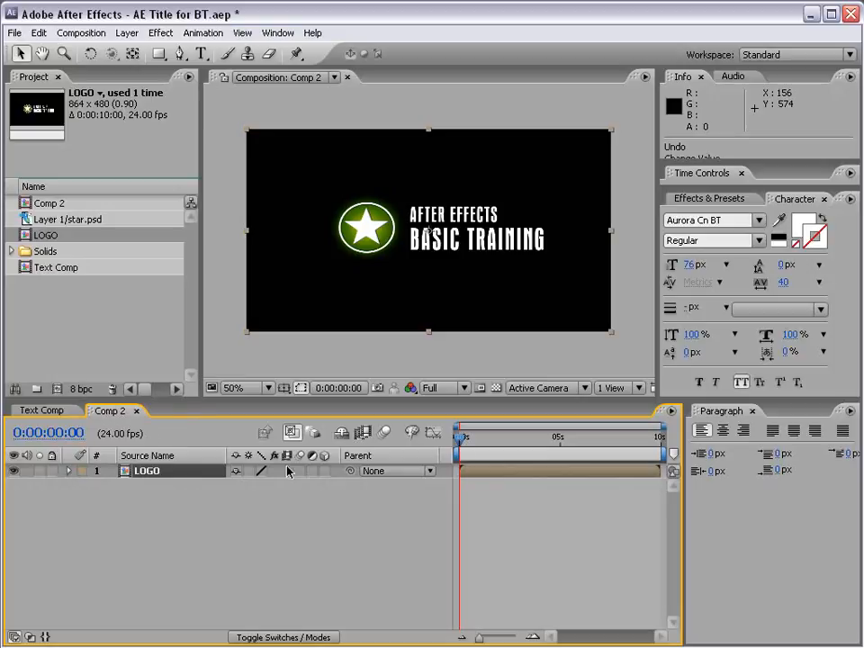
left_click_drag(463, 441, 436, 454)
Create a black solid at composition size, 864 x 480 px, and place it beneath the LOGO layer.
left_click(127, 33)
mouse_move(131, 52)
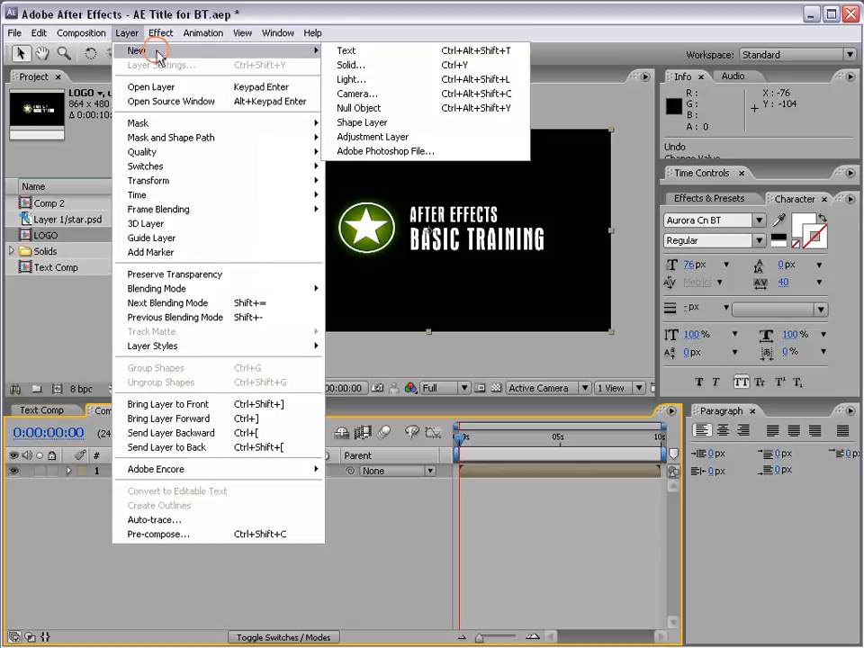
left_click(390, 66)
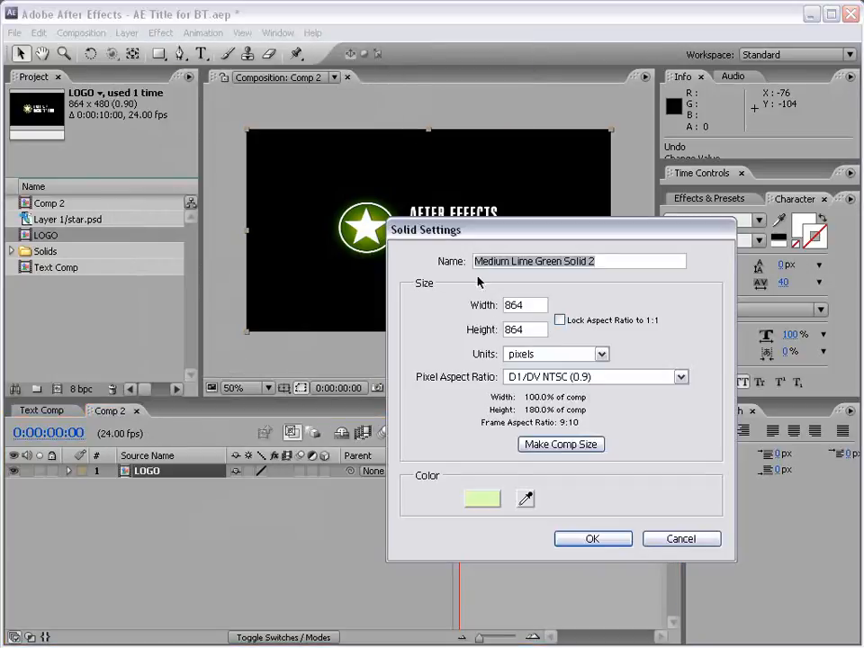
left_click(483, 498)
mouse_move(306, 504)
left_mouse_down()
mouse_move(309, 521)
mouse_move(424, 629)
left_mouse_up()
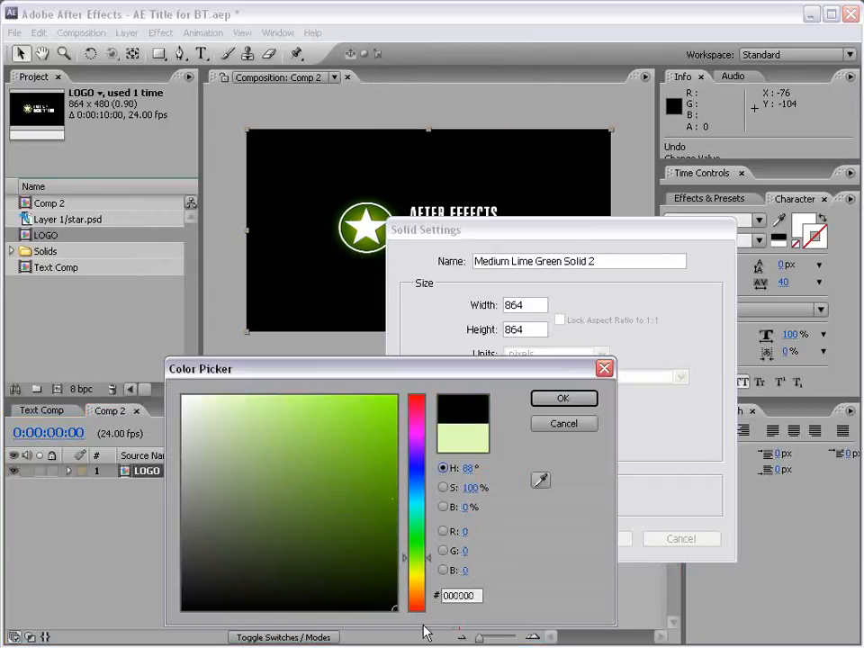
left_click(563, 400)
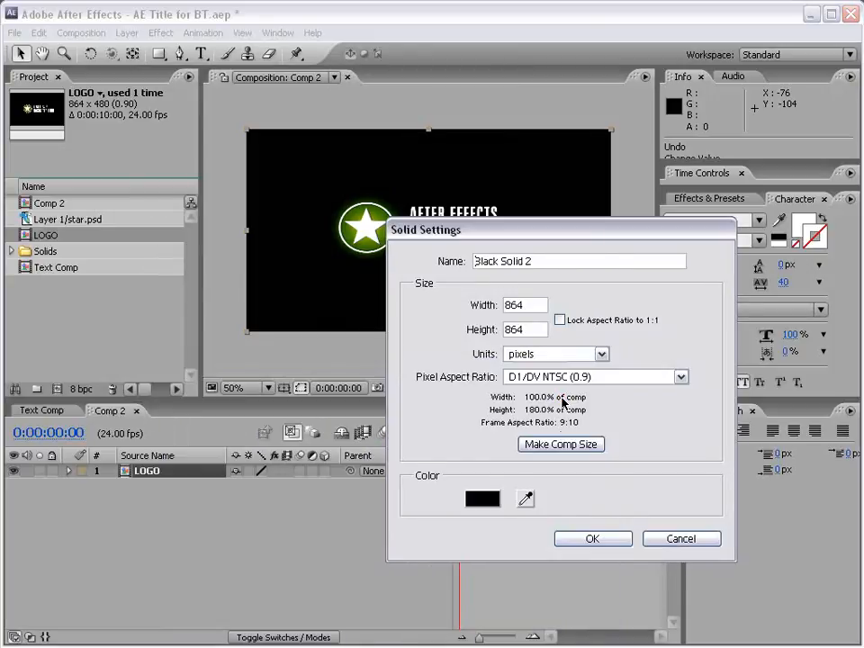
left_click(557, 444)
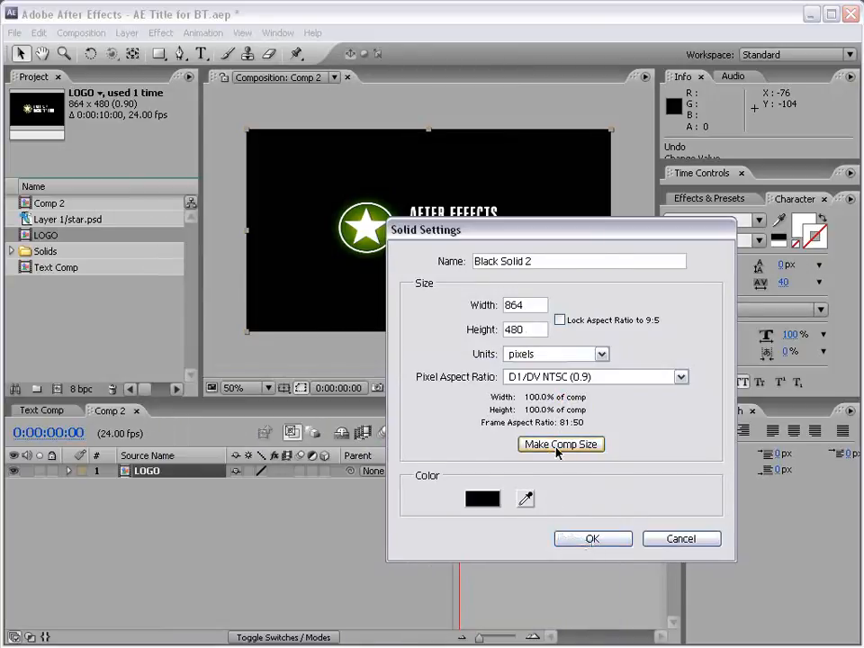
left_click(591, 538)
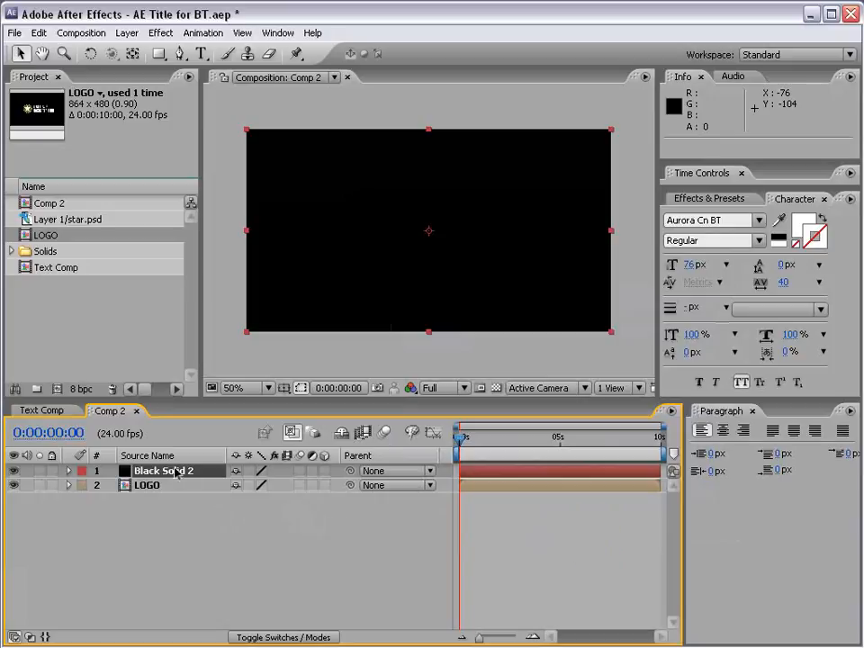
left_click_drag(162, 475, 159, 500)
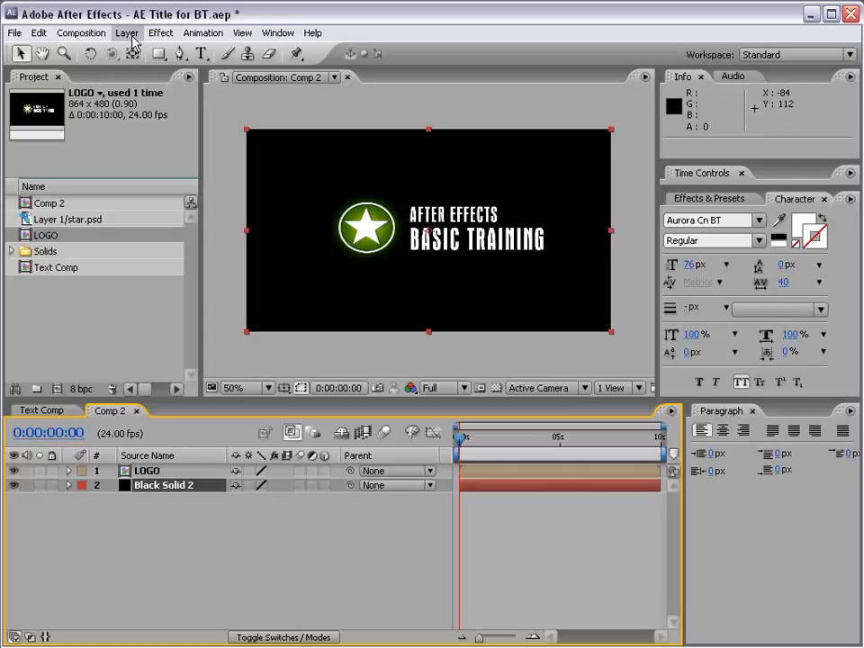
Apply the Ramp effect to the black solid and set its ramp shape to Radial Ramp.
left_click(160, 33)
mouse_move(216, 201)
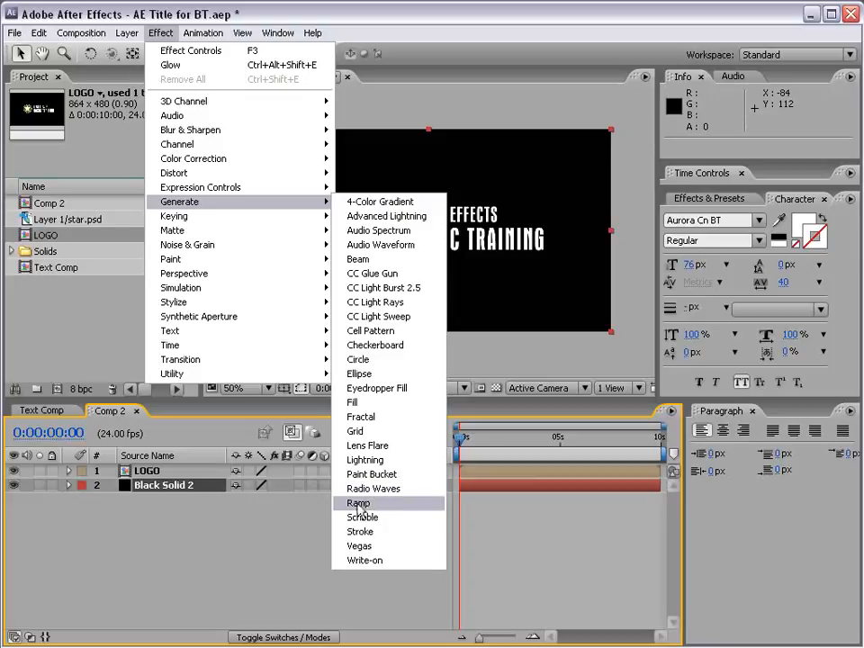
left_click(392, 504)
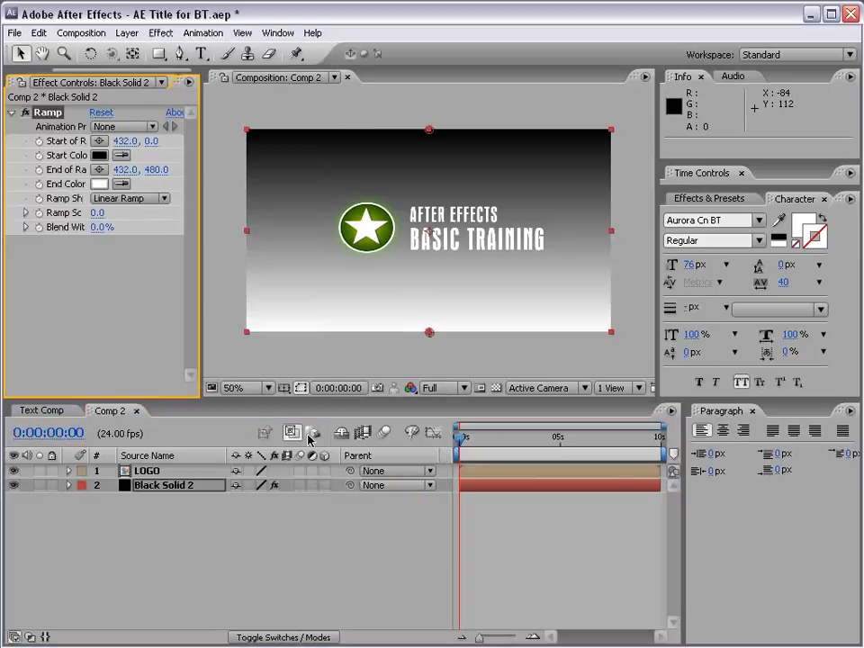
left_click_drag(201, 208, 256, 216)
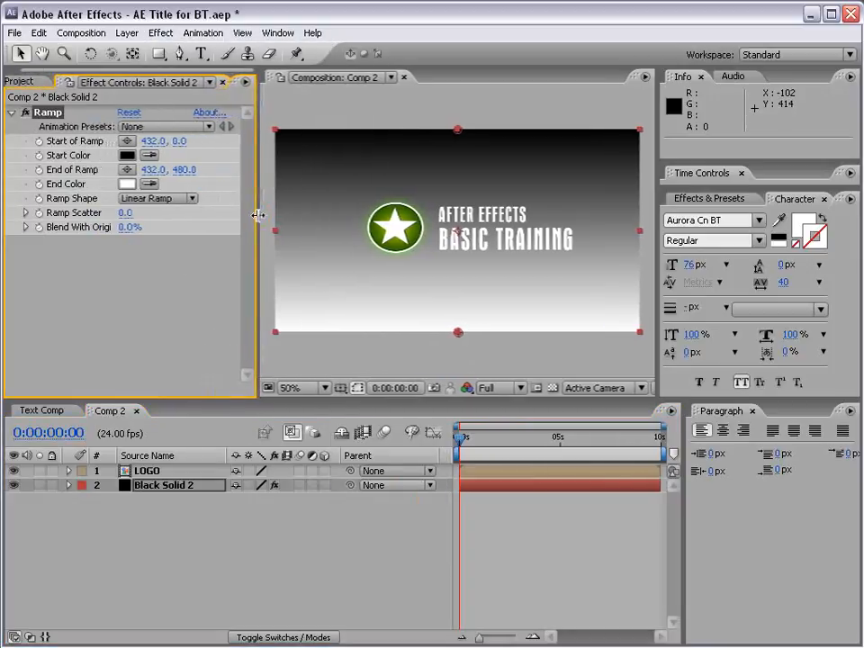
left_click(151, 205)
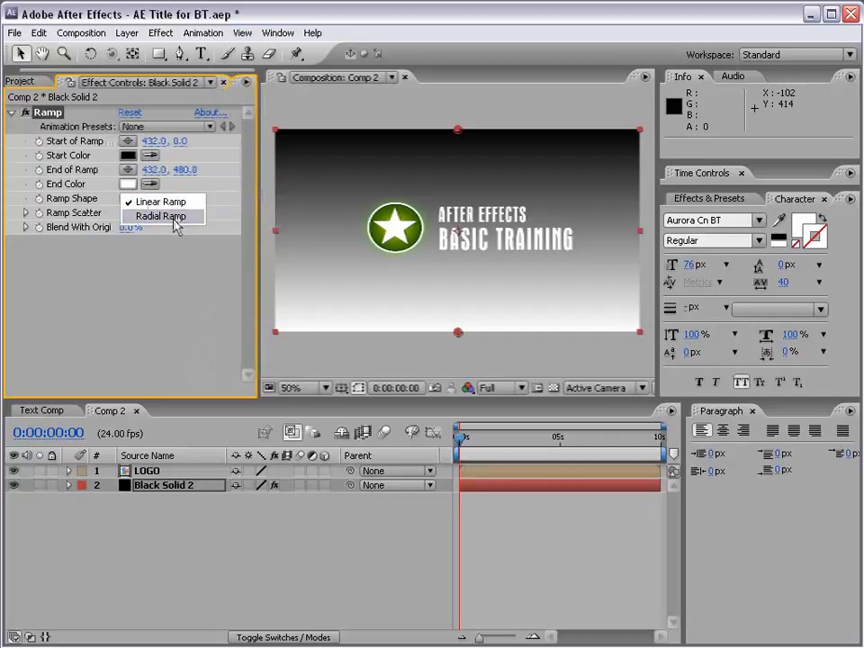
left_click(176, 220)
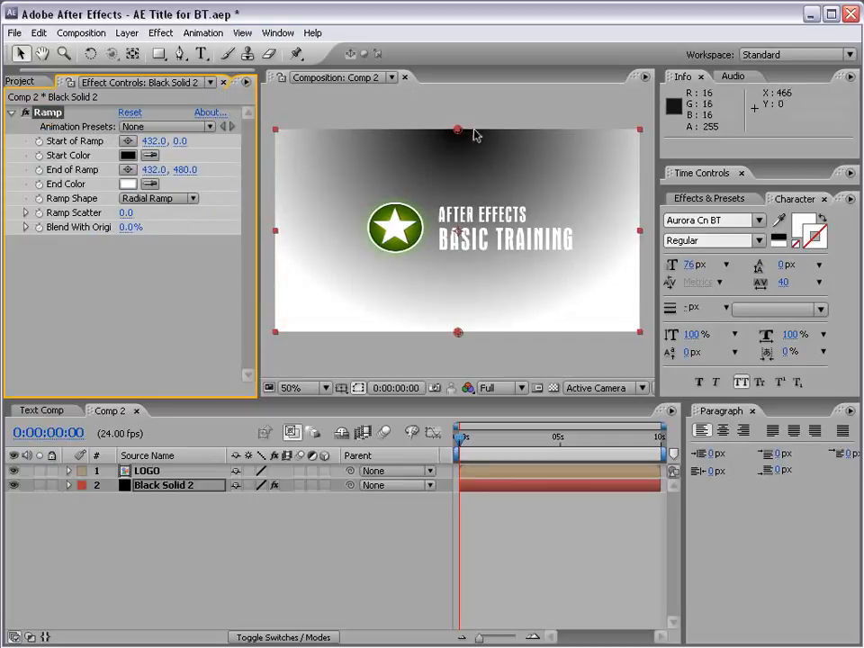
Move the Ramp effect's start point to 432, 244 at the logo's centre and its end point to 432, 564 below the frame.
left_click_drag(458, 130, 459, 251)
left_click_drag(455, 332, 458, 370)
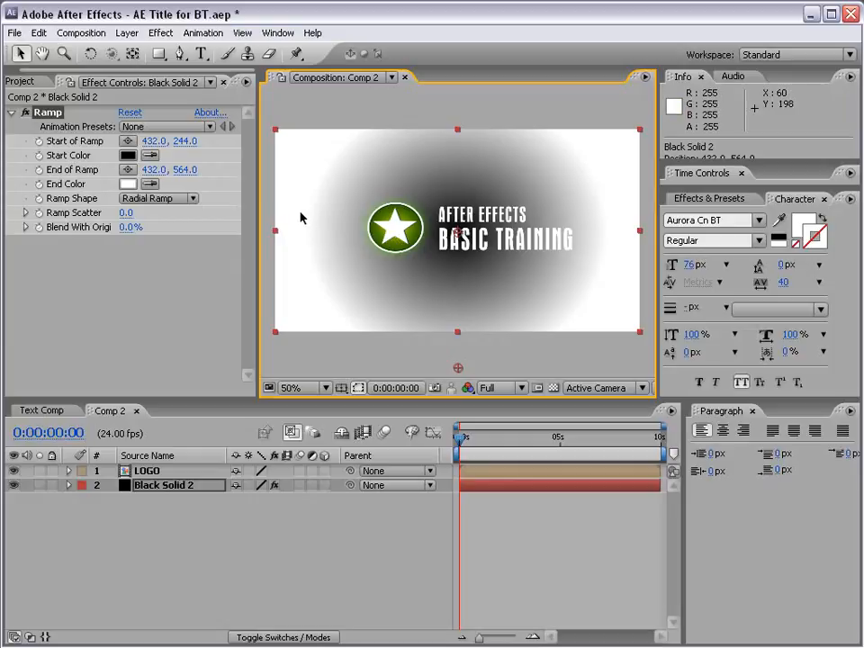
Set the ramp's start color to a dark green and its end color to black.
left_click(130, 155)
left_click(417, 544)
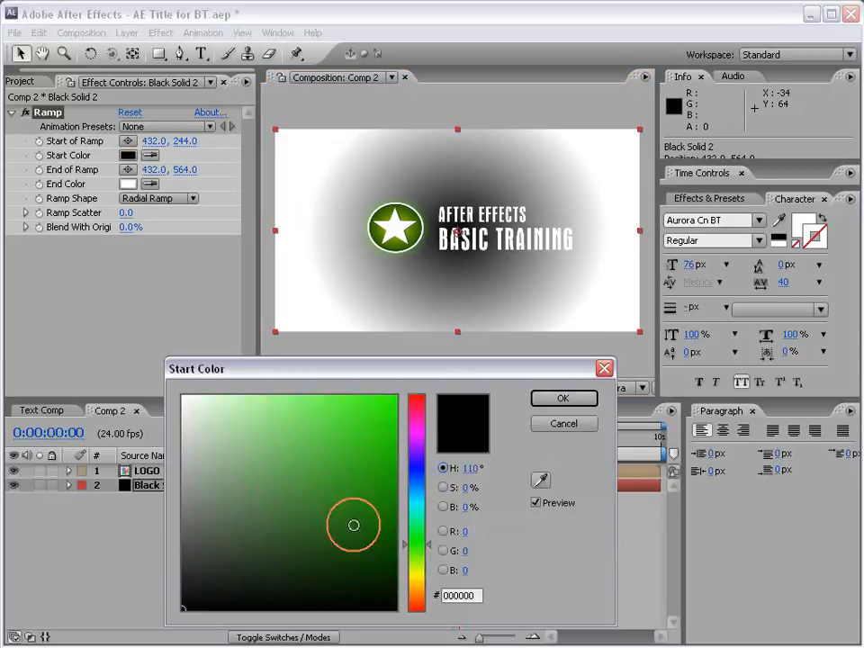
left_click_drag(353, 525, 399, 542)
left_click(553, 402)
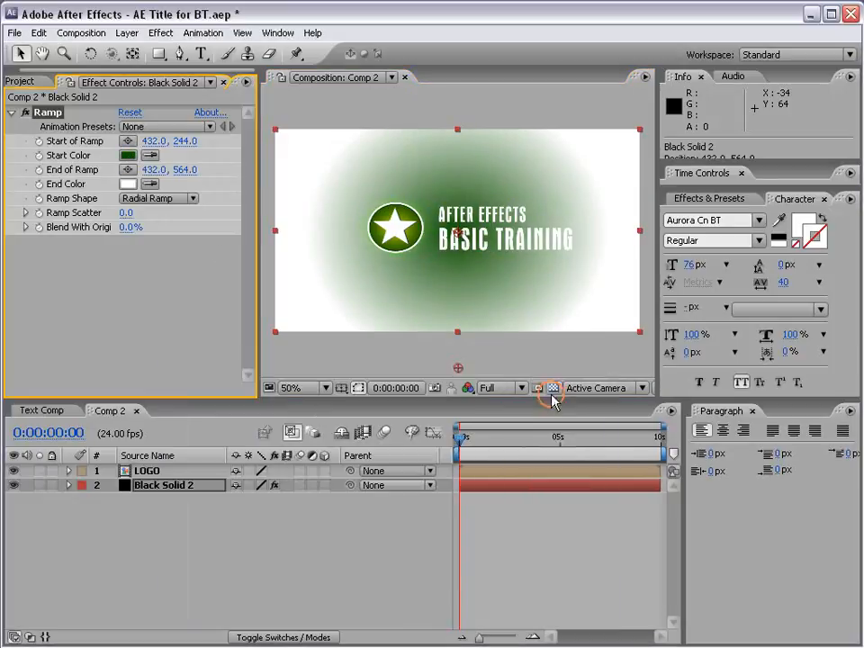
left_click(133, 184)
left_click_drag(351, 456, 519, 629)
left_click(564, 398)
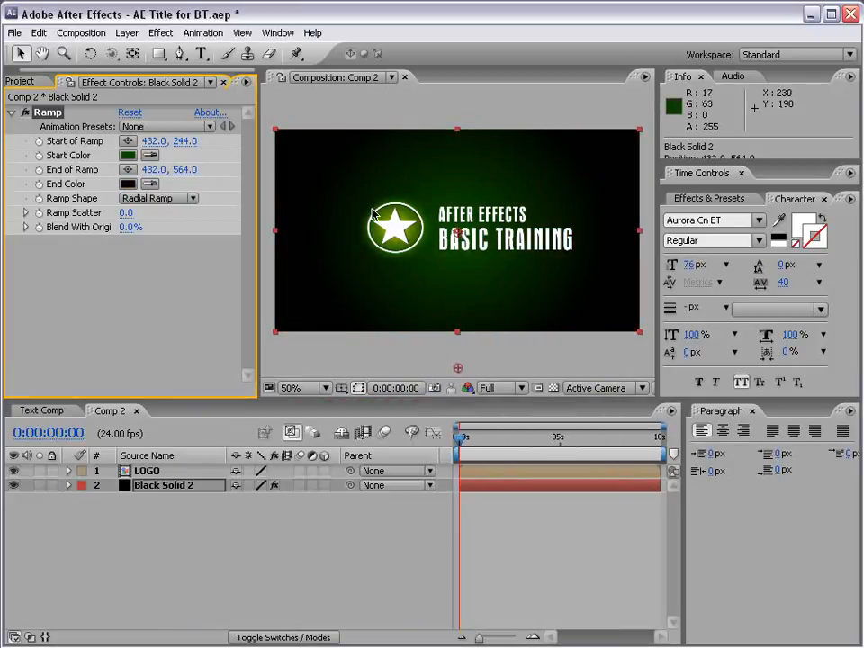
key("period")
key("period")
key("comma")
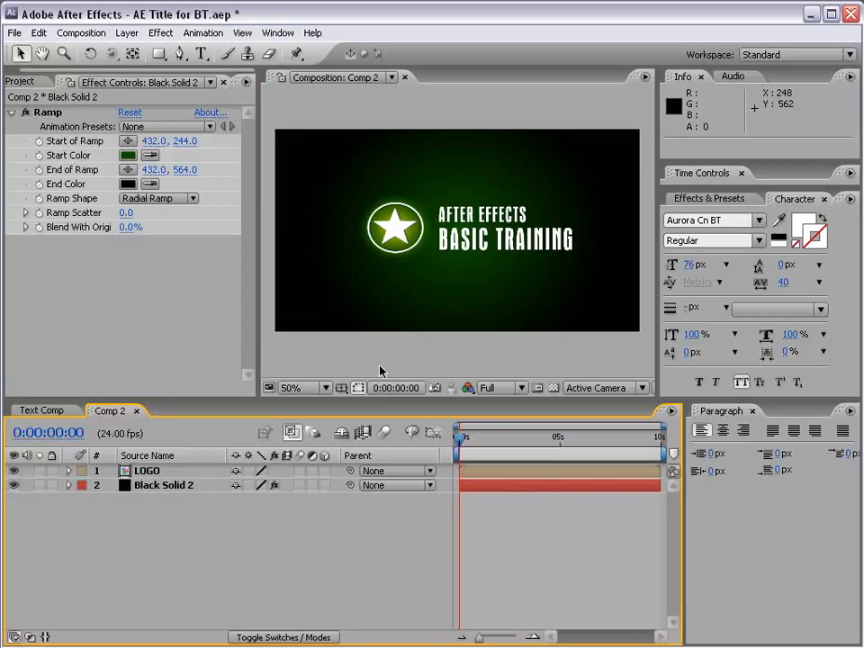
Turn the LOGO layer into a 3D layer.
left_click(147, 473)
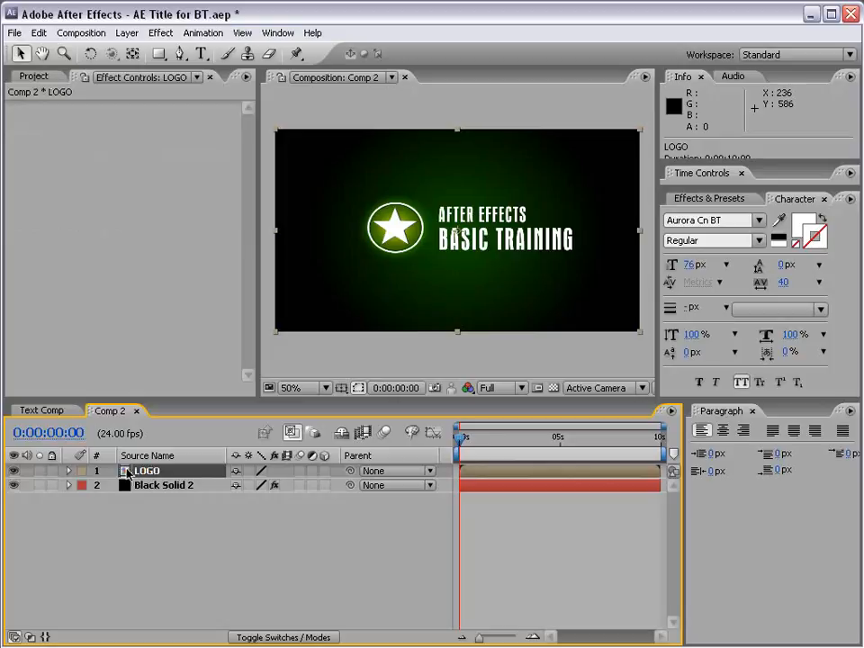
left_click(325, 471)
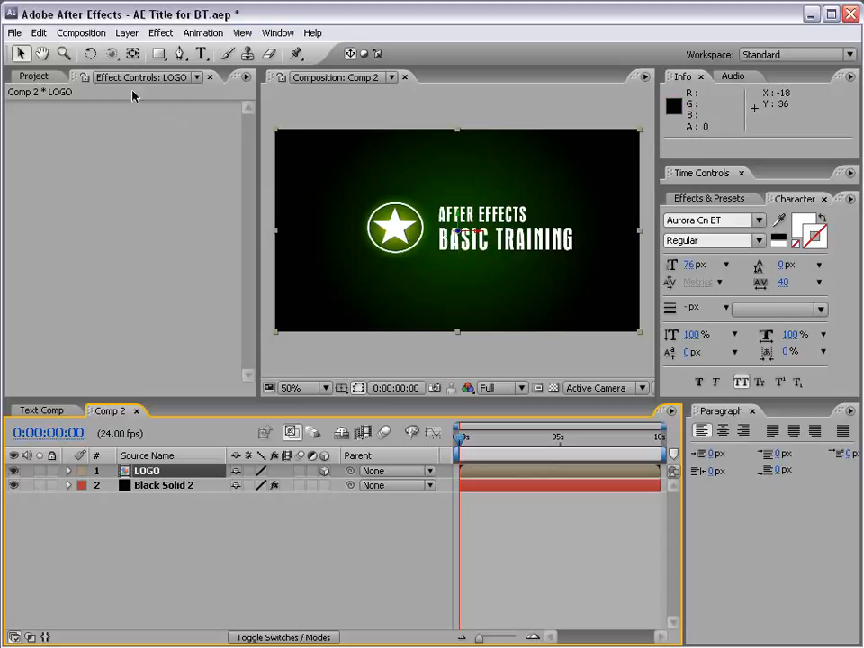
Try rotating the LOGO layer in 3D space with the Rotation tool, and undo the rotation.
left_click(90, 54)
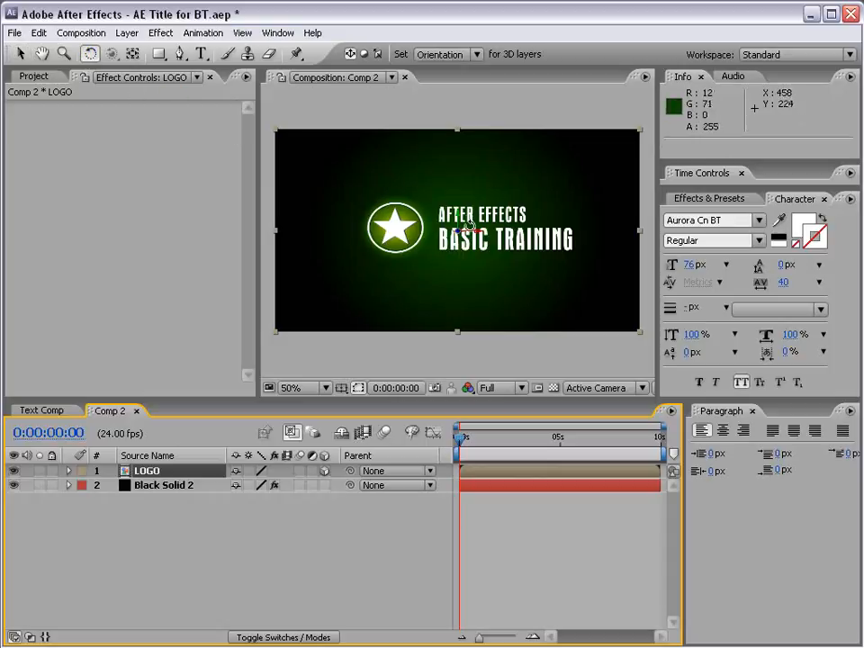
left_click_drag(459, 221, 481, 221)
key("ctrl+z")
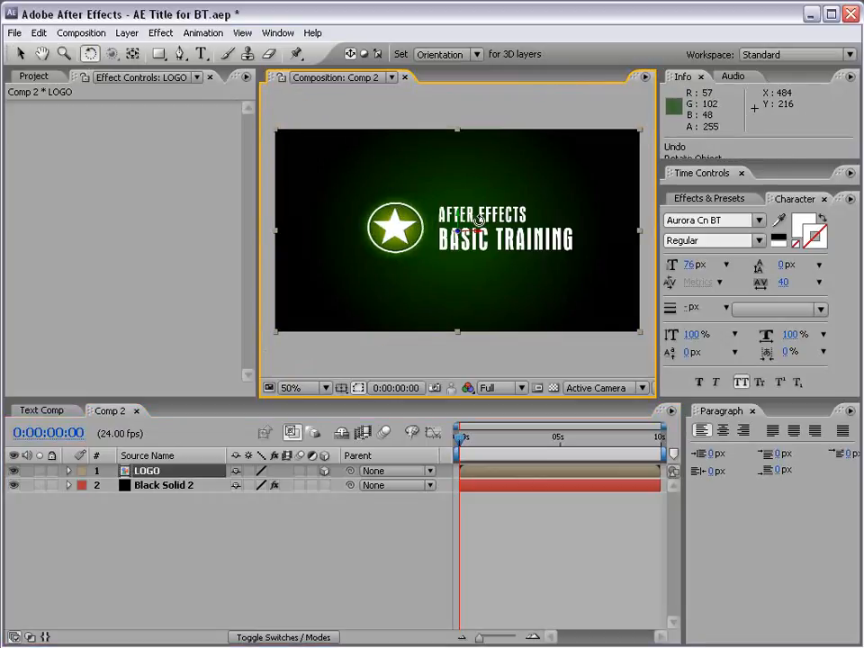
key("v")
left_click(532, 552)
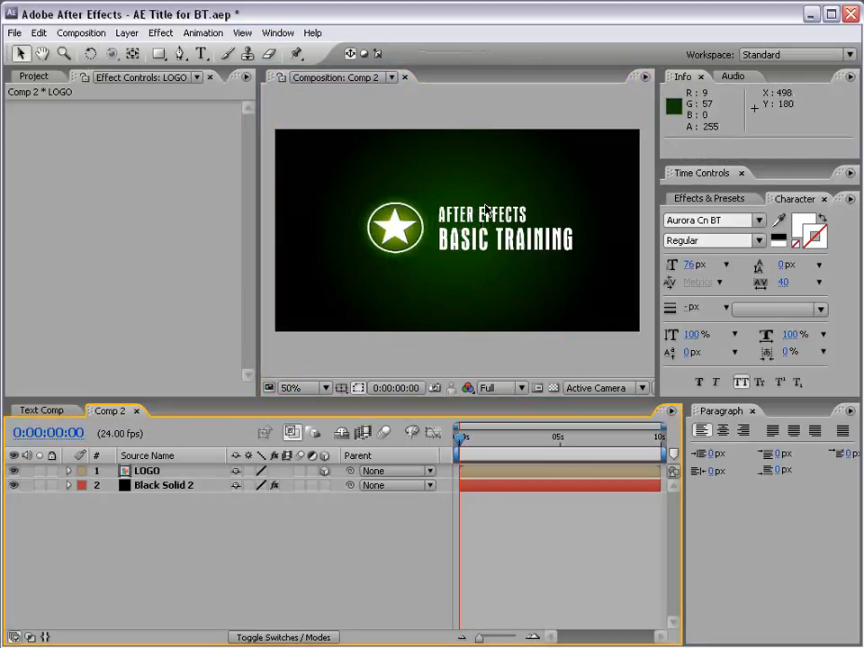
Add a new camera layer to the composition using the 50mm preset.
left_click(126, 33)
mouse_move(123, 52)
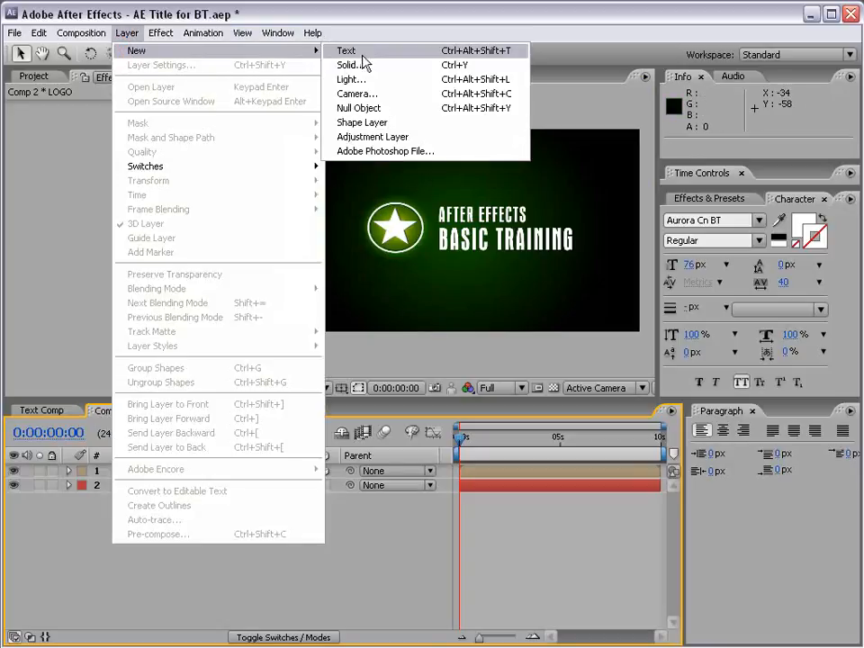
left_click(393, 95)
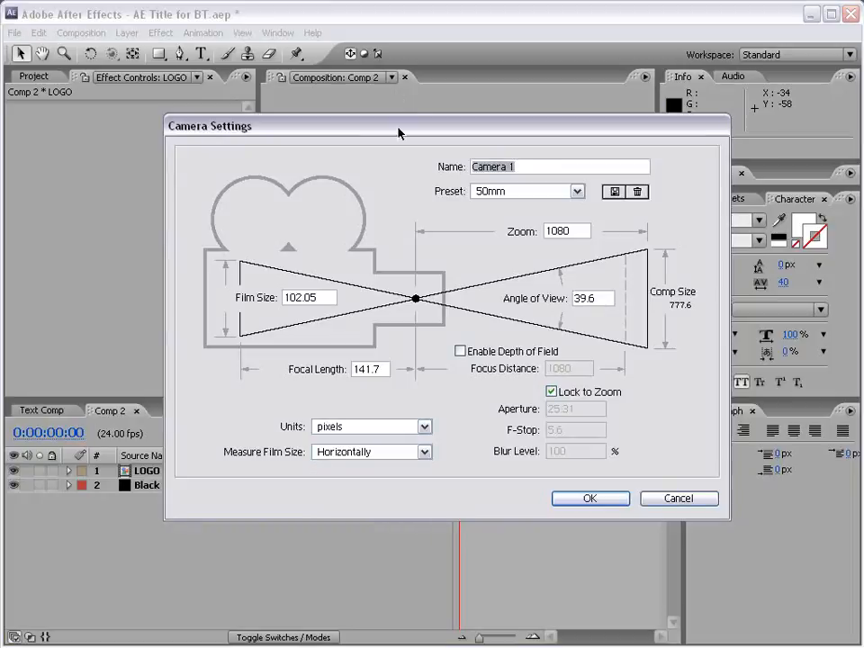
left_click(577, 191)
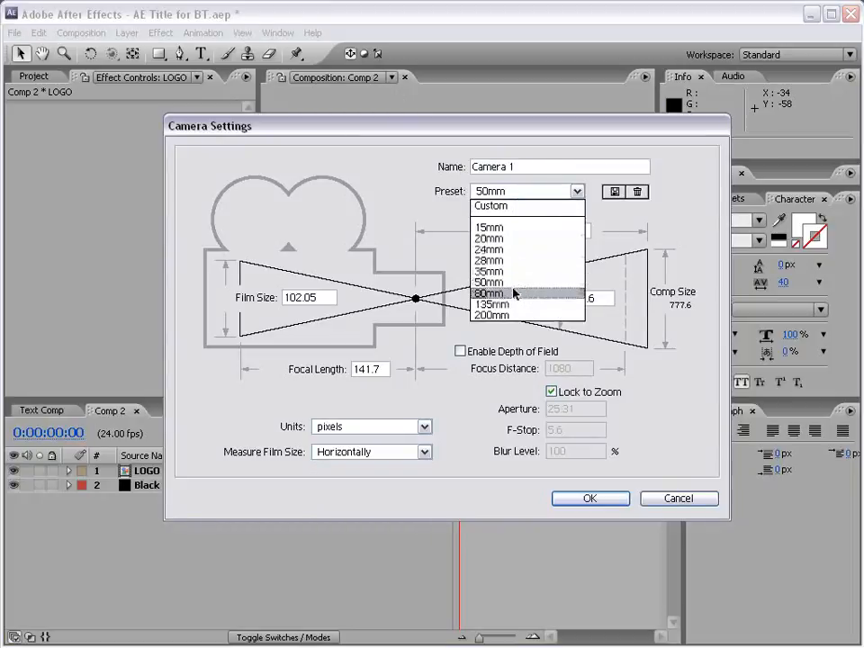
left_click(502, 286)
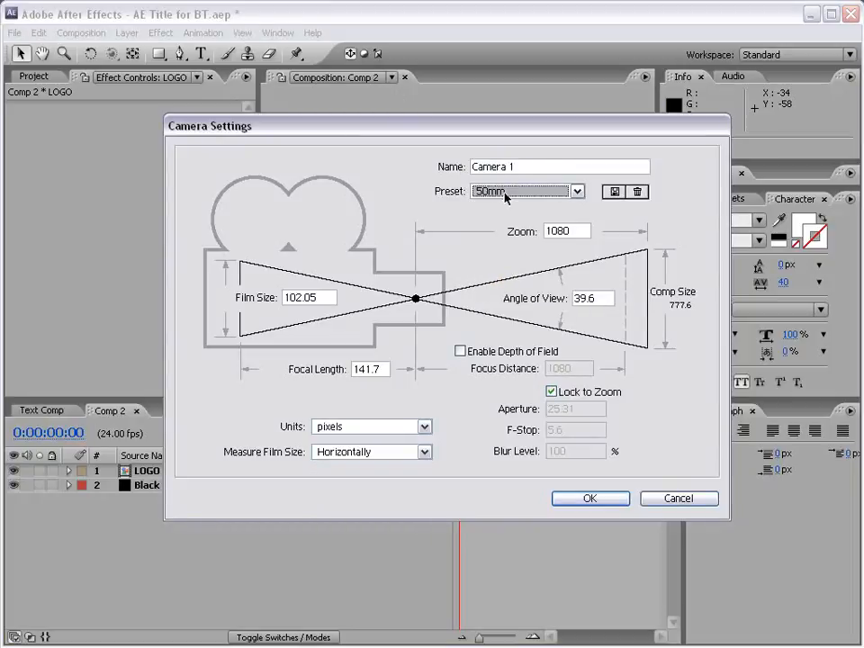
left_click(590, 499)
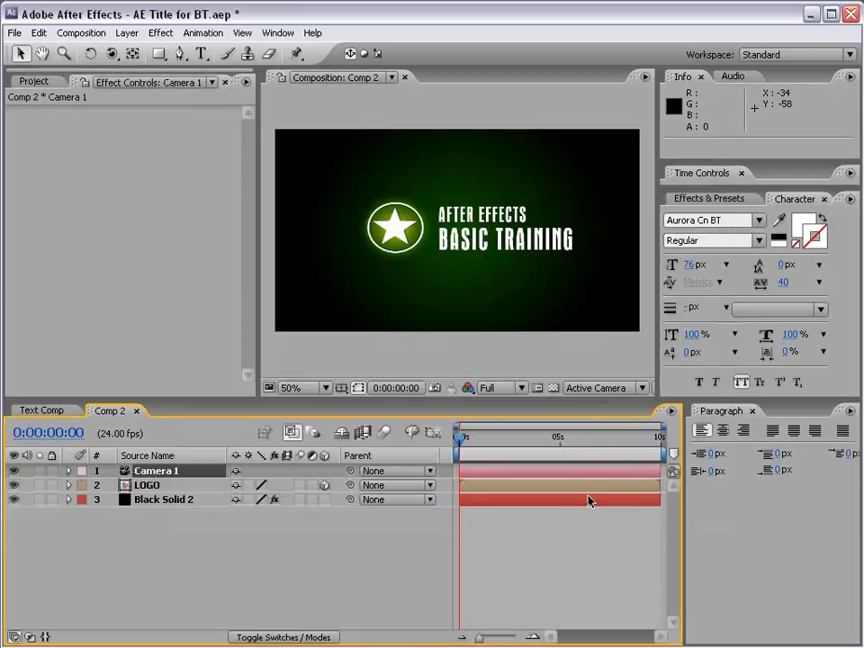
Try orbiting Camera 1 around the logo with the Orbit Camera tool, and undo the camera move.
left_click(155, 472)
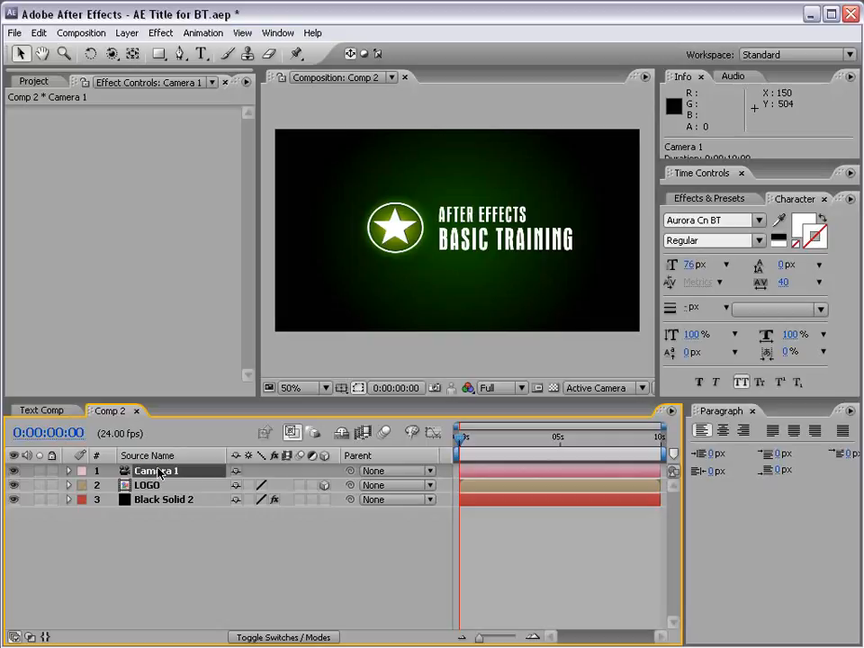
left_click_drag(112, 54, 134, 58)
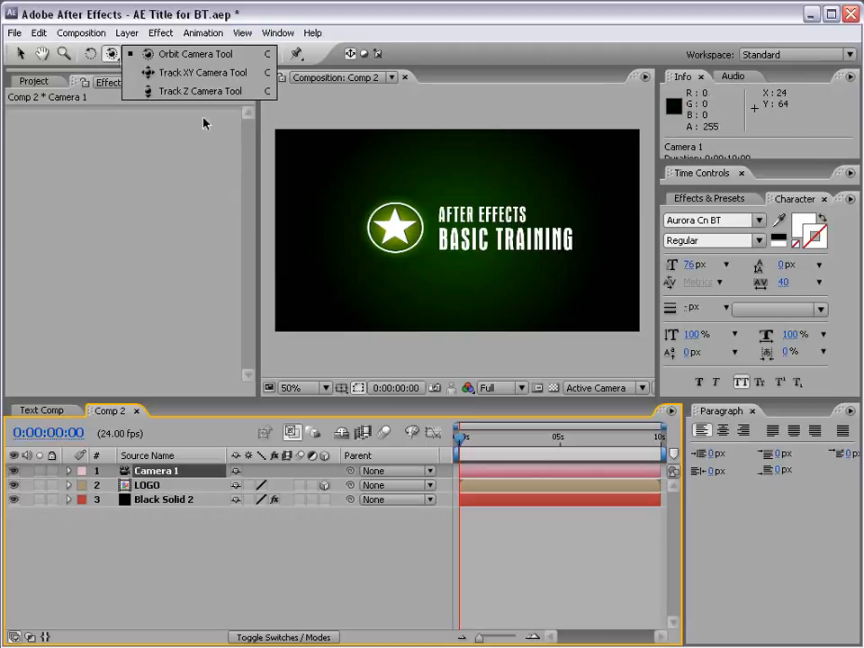
left_click(194, 54)
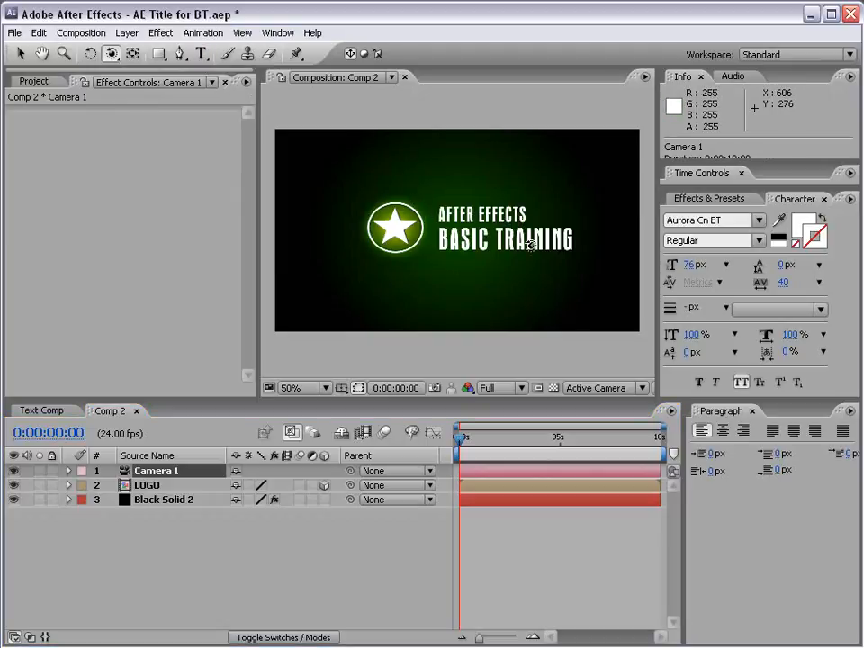
left_click_drag(522, 242, 544, 192)
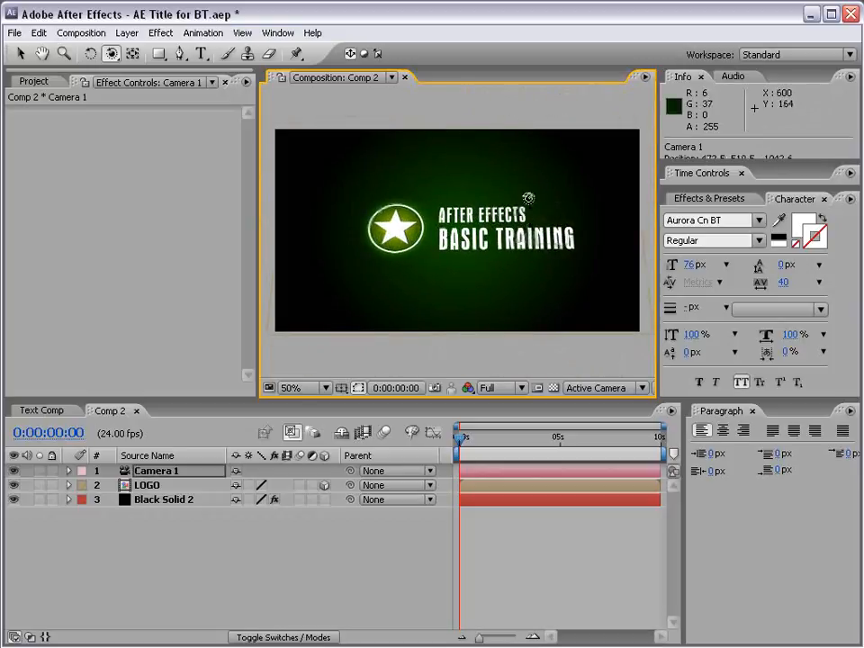
key("ctrl+z")
key("v")
left_click(289, 549)
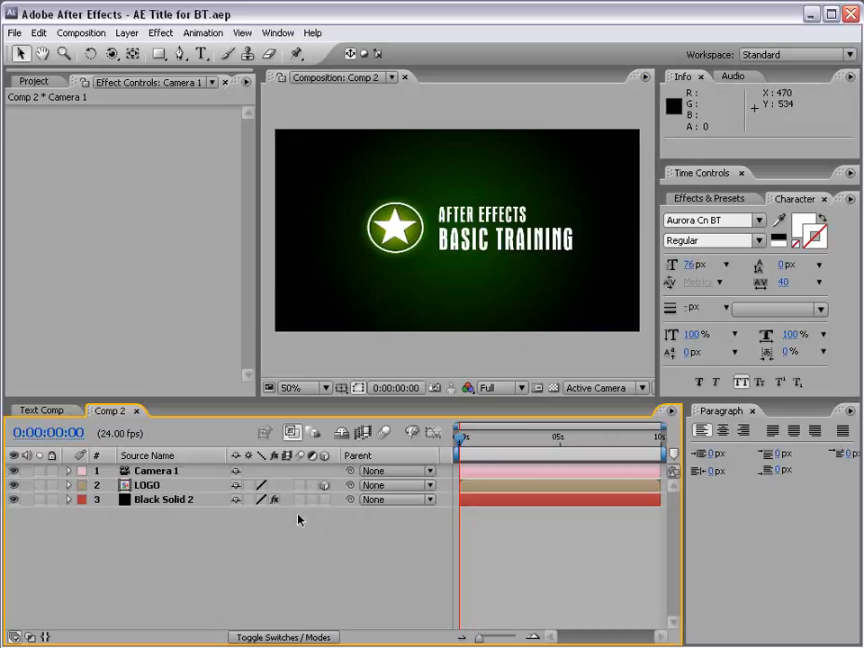
Create another black solid at composition size, 864 x 480 px.
left_click(126, 34)
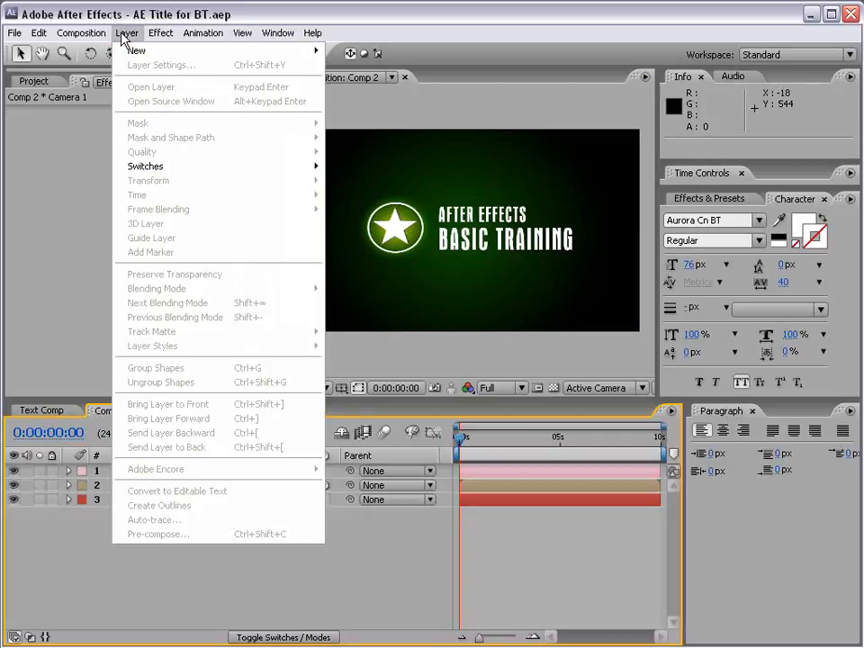
mouse_move(135, 52)
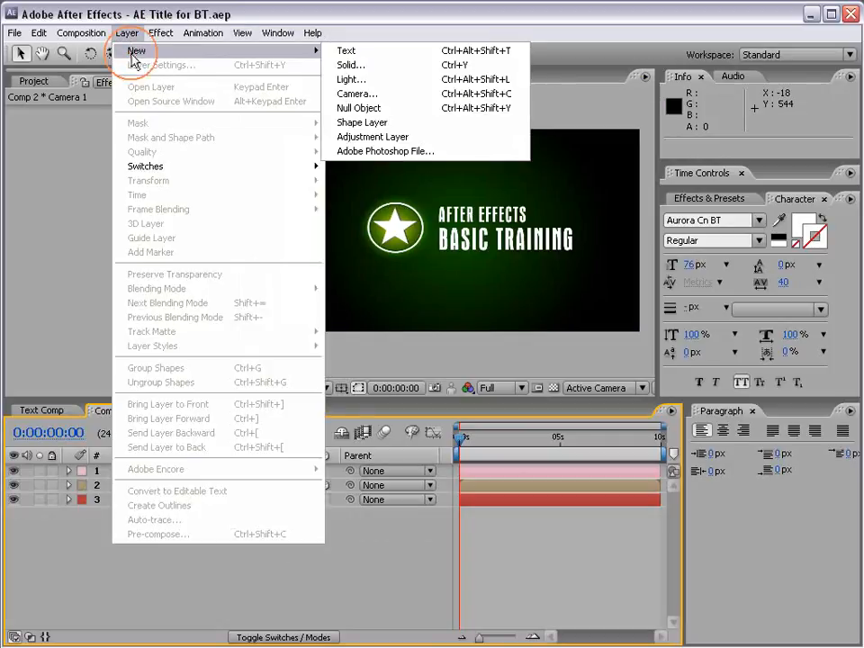
left_click(363, 69)
left_click(572, 450)
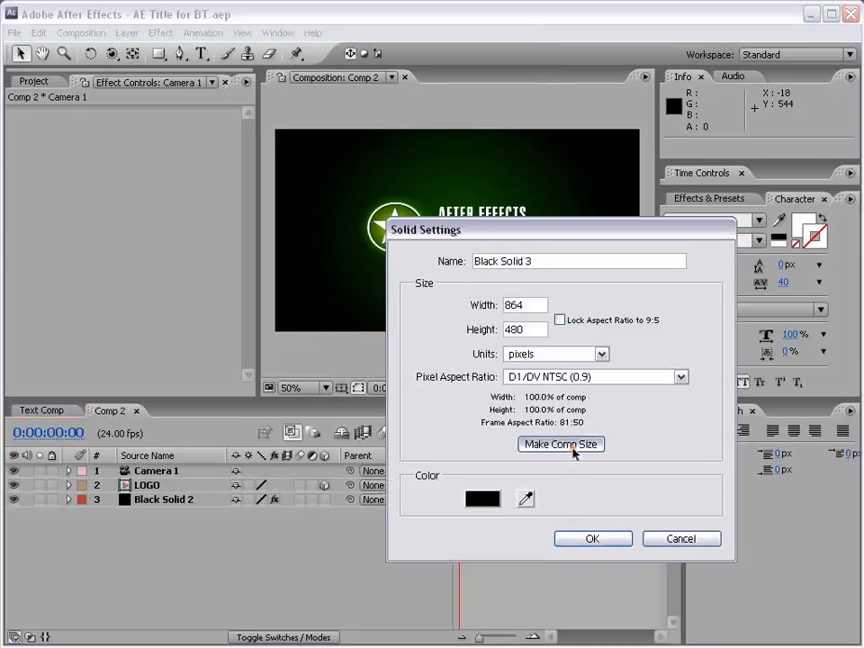
left_click(593, 539)
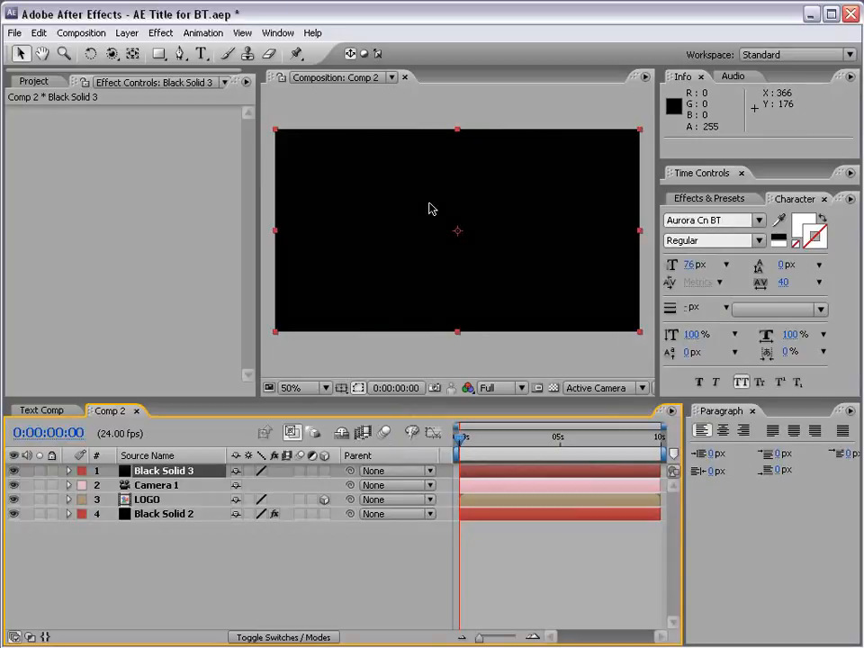
Find the particle effects by searching for "partic" and apply CC Particle World to the new black solid.
left_click(720, 199)
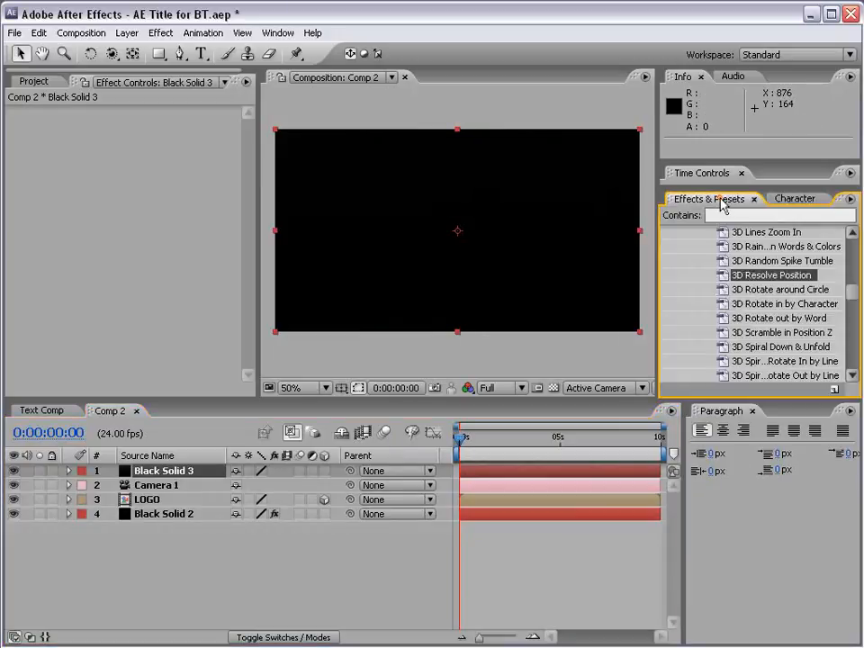
left_click(738, 215)
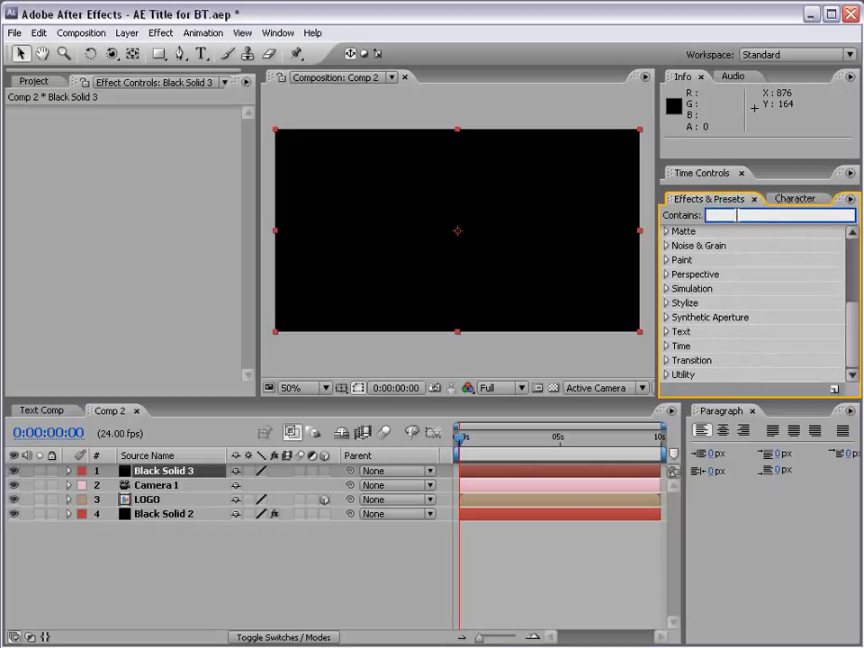
type("partic")
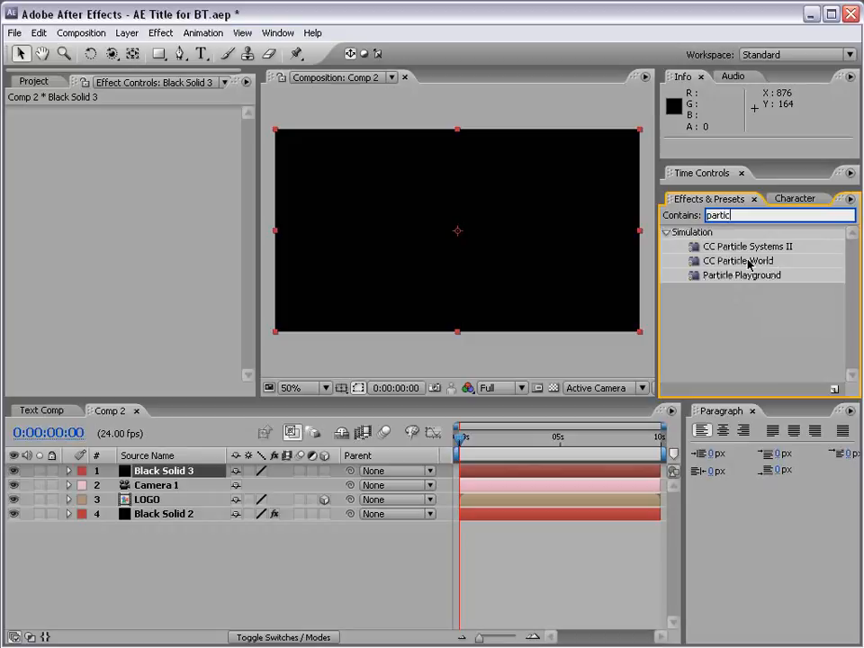
left_click(715, 262)
left_click_drag(708, 260, 441, 238)
Rename the black solid carrying the particle effect as Particles.
left_click(148, 472)
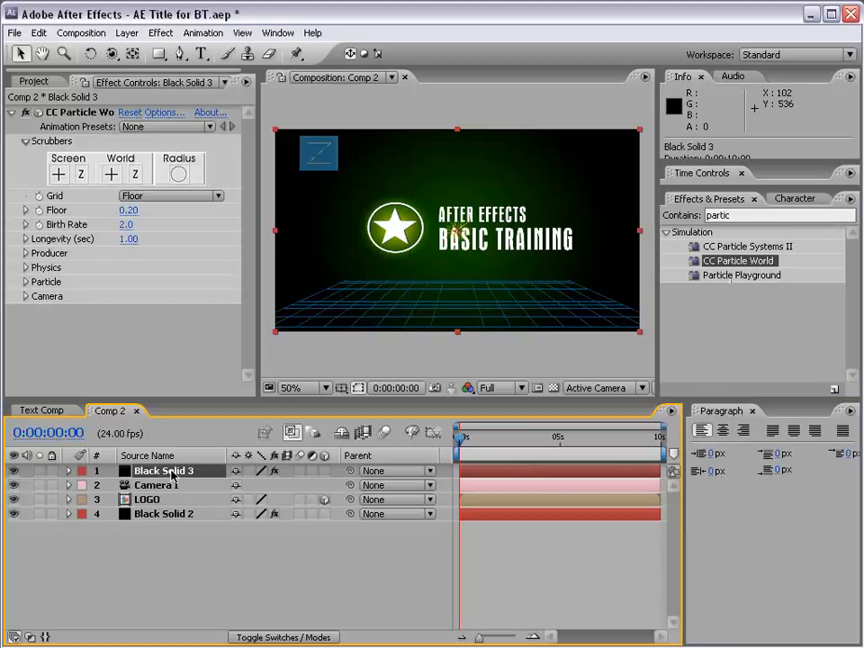
key("Return")
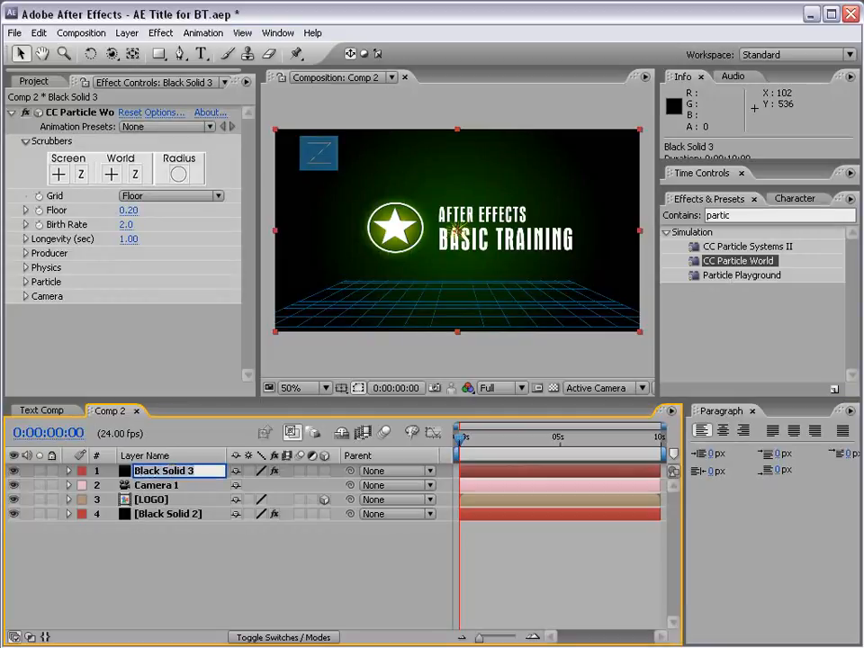
type("Particles")
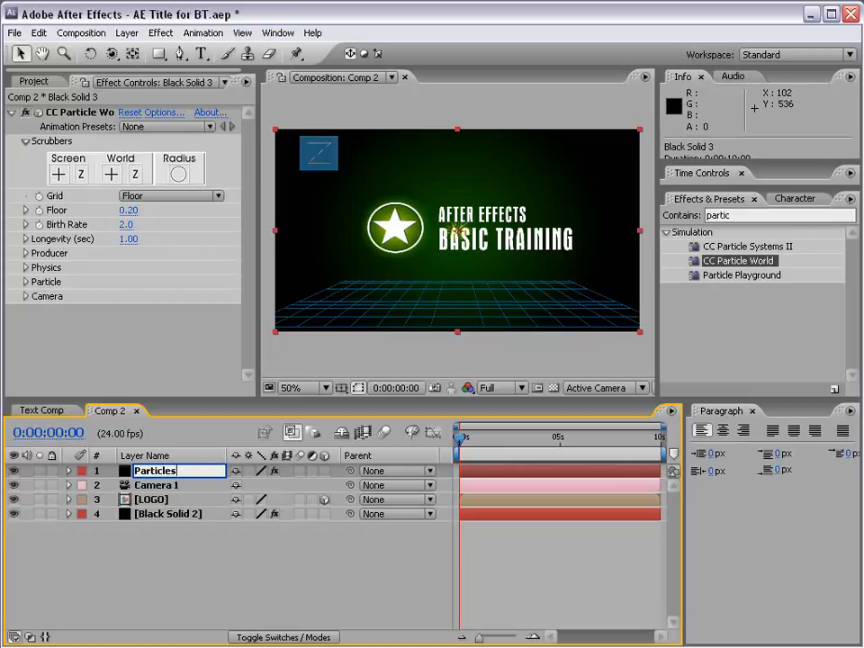
key("Return")
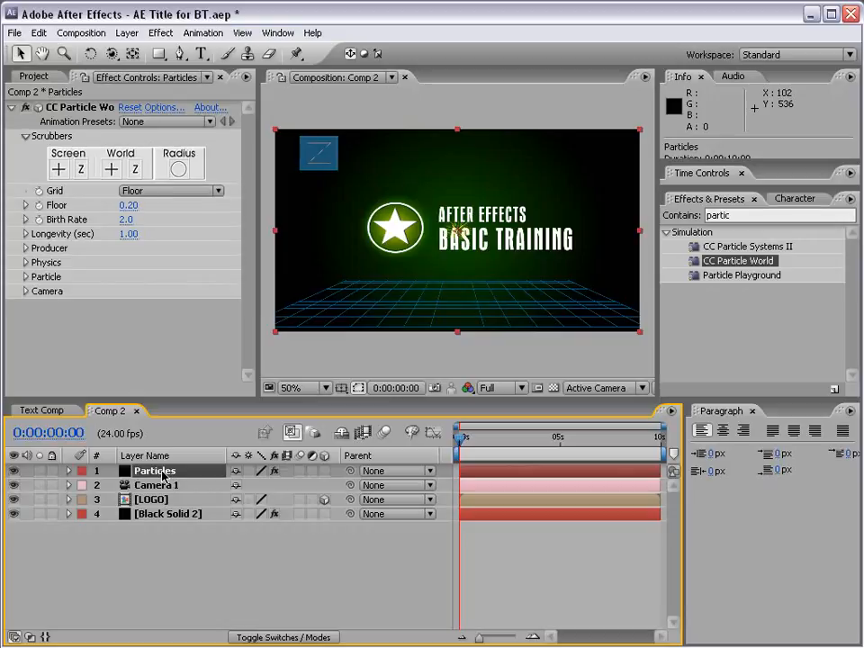
Solo the Particles layer and scrub the time to 0:00:01:21 to examine the particle emission up close.
left_click(39, 471)
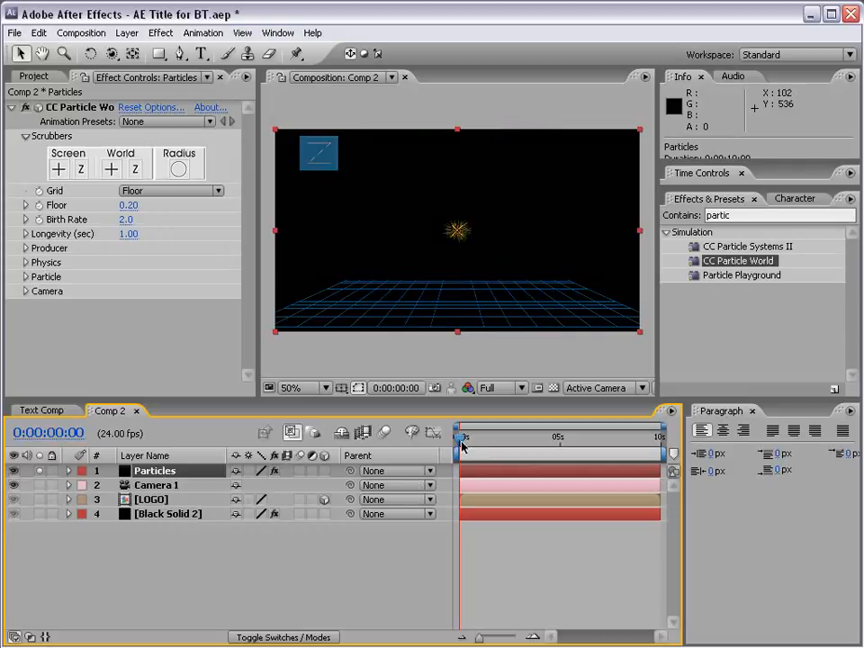
left_click_drag(460, 438, 498, 439)
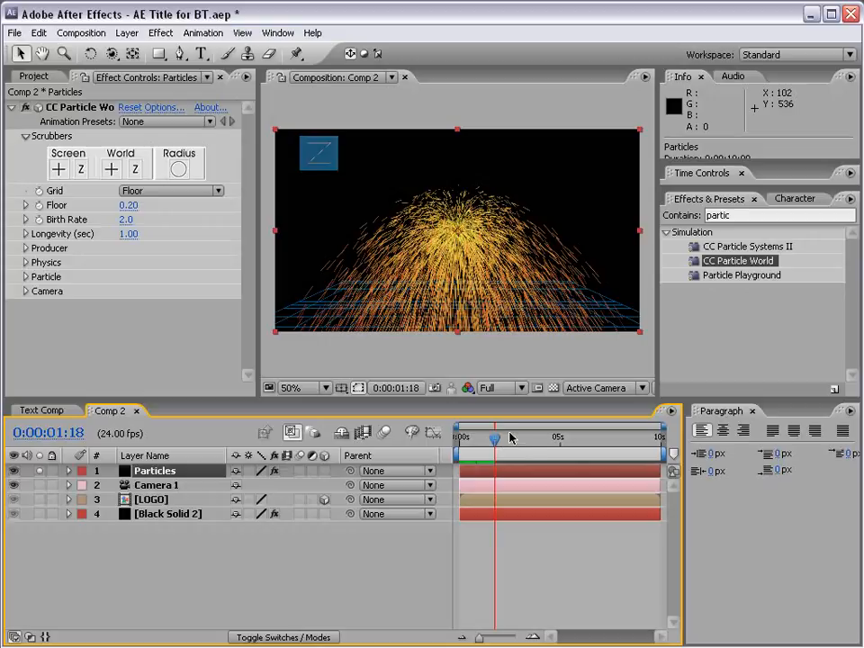
mouse_move(497, 439)
left_mouse_down()
mouse_move(525, 441)
mouse_move(501, 440)
left_mouse_up()
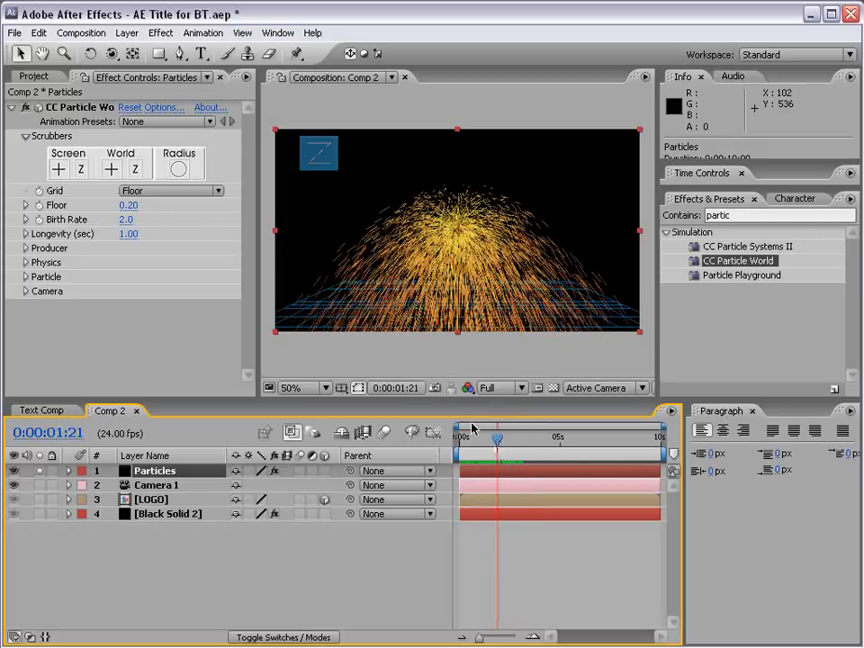
scroll(447, 235, "up", 2)
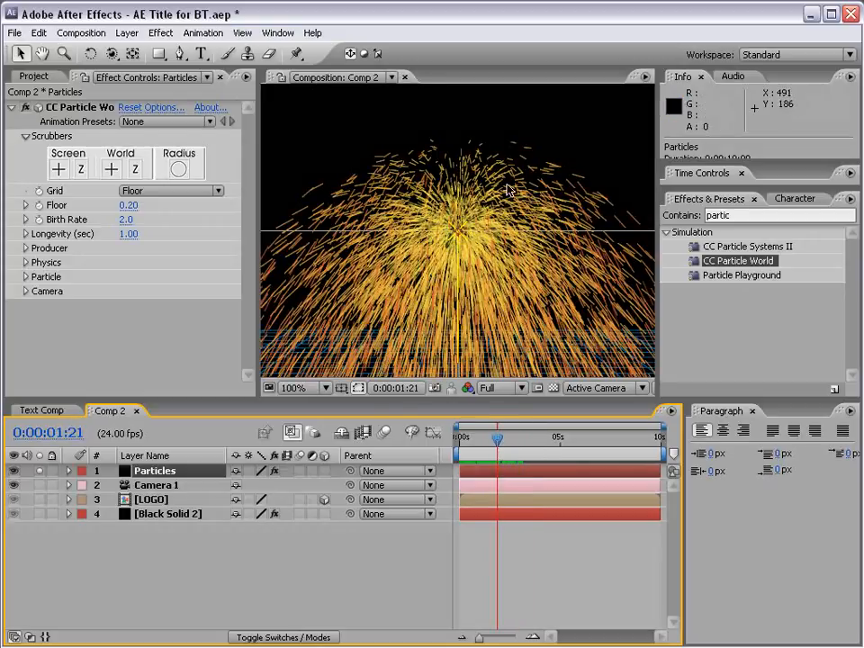
Widen the Effect Controls area and set the Grid of CC Particle World to Off.
scroll(555, 253, "down", 2)
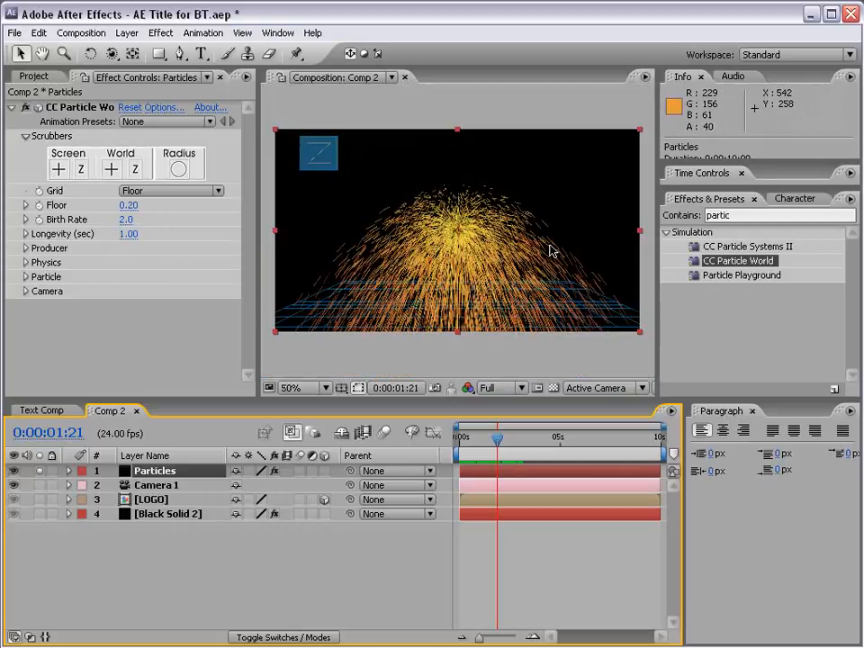
left_click_drag(258, 180, 305, 186)
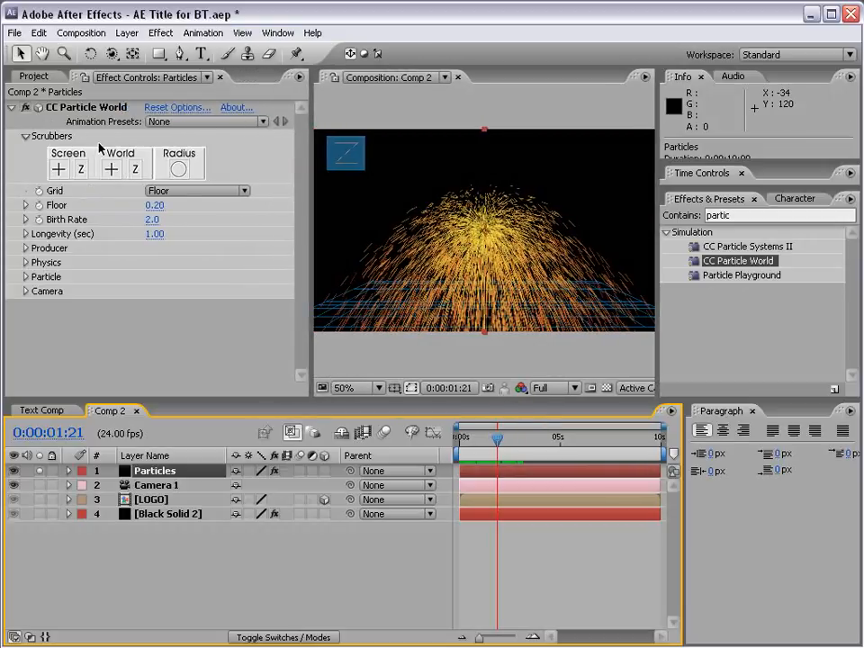
key("F3")
key("F3")
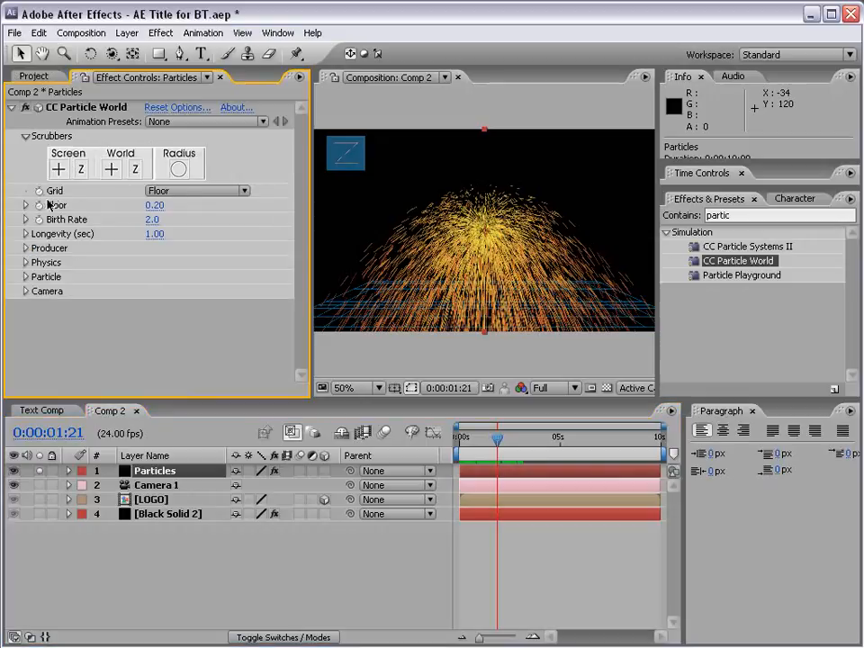
left_click(164, 194)
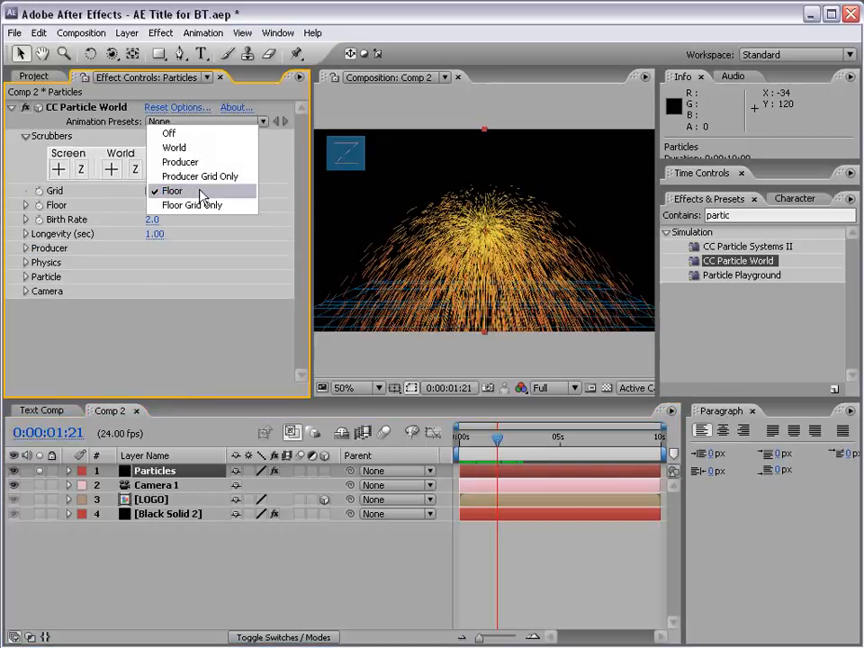
left_click(179, 136)
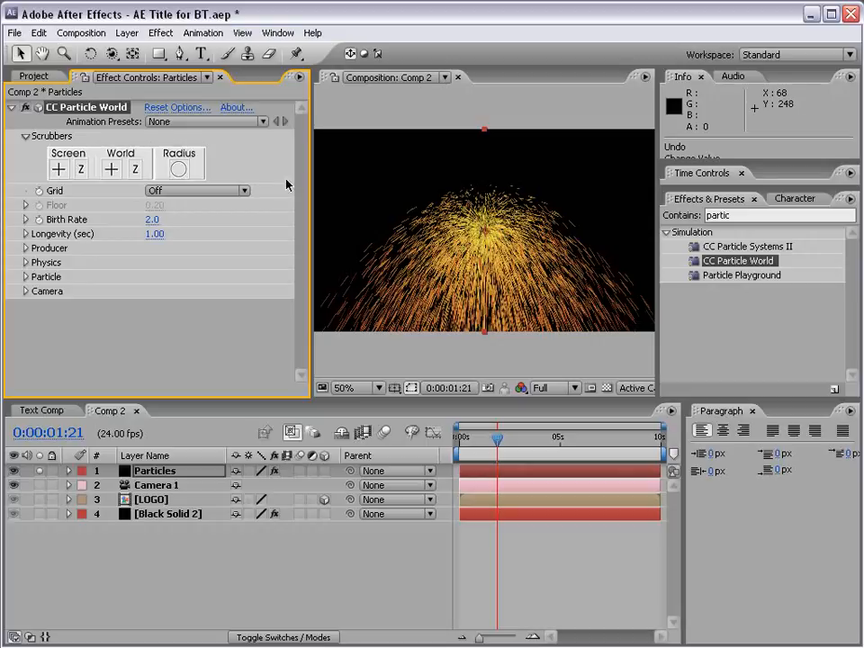
Collapse the Scrubbers group and set the particles' Birth Rate to 1.1 and Longevity to 0.59 seconds.
left_click(25, 136)
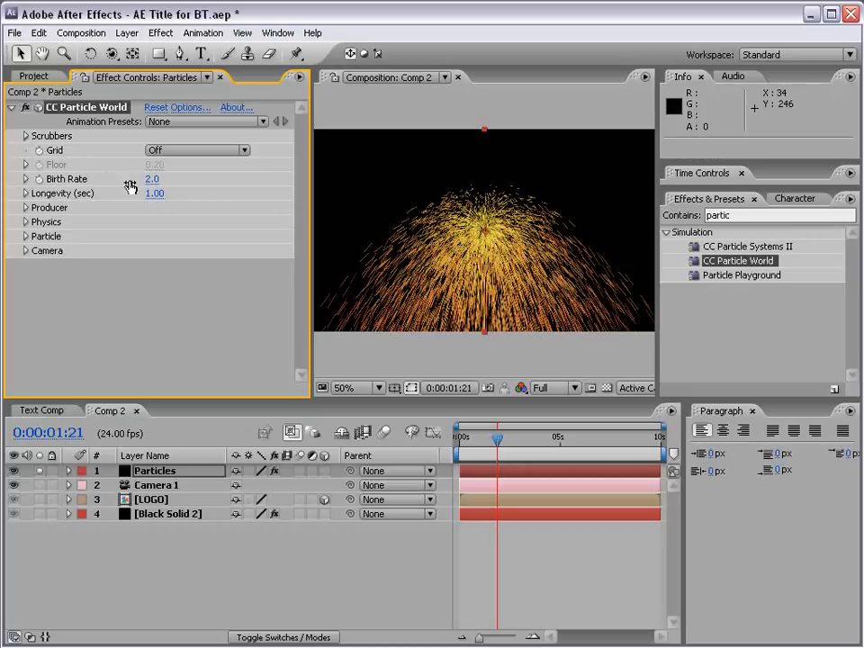
mouse_move(149, 181)
left_mouse_down()
mouse_move(167, 180)
mouse_move(137, 180)
mouse_move(146, 180)
left_mouse_up()
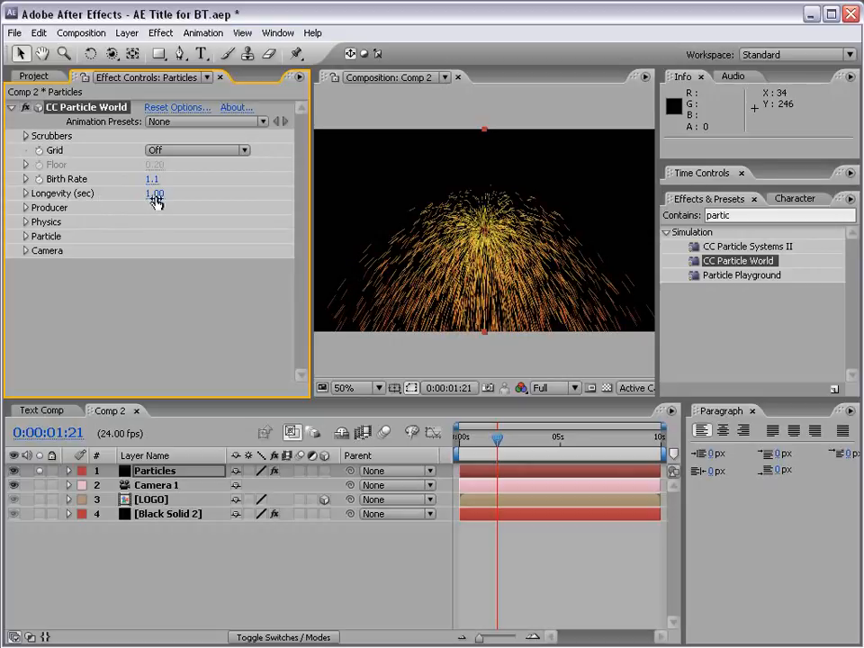
mouse_move(159, 199)
left_mouse_down()
mouse_move(251, 189)
mouse_move(154, 214)
left_mouse_up()
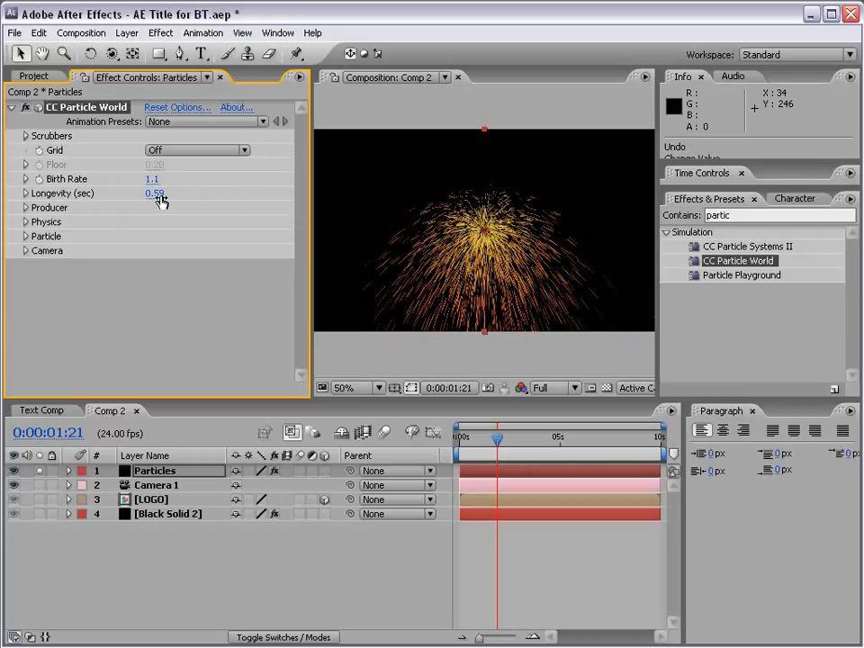
Try moving the particle producer to Position Y -0.34 and Position Z -0.22, and undo both changes.
left_click(26, 208)
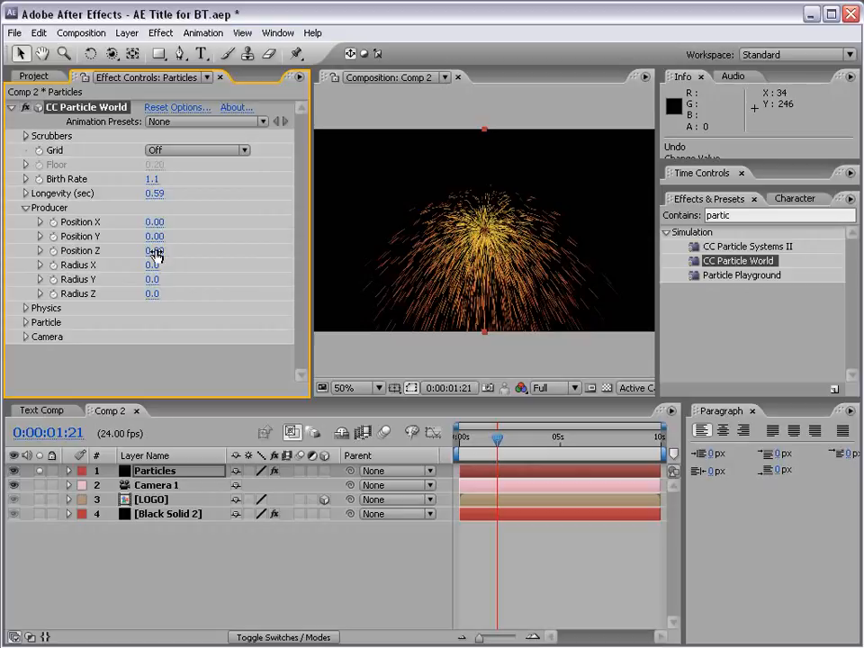
left_click_drag(156, 236, 140, 253)
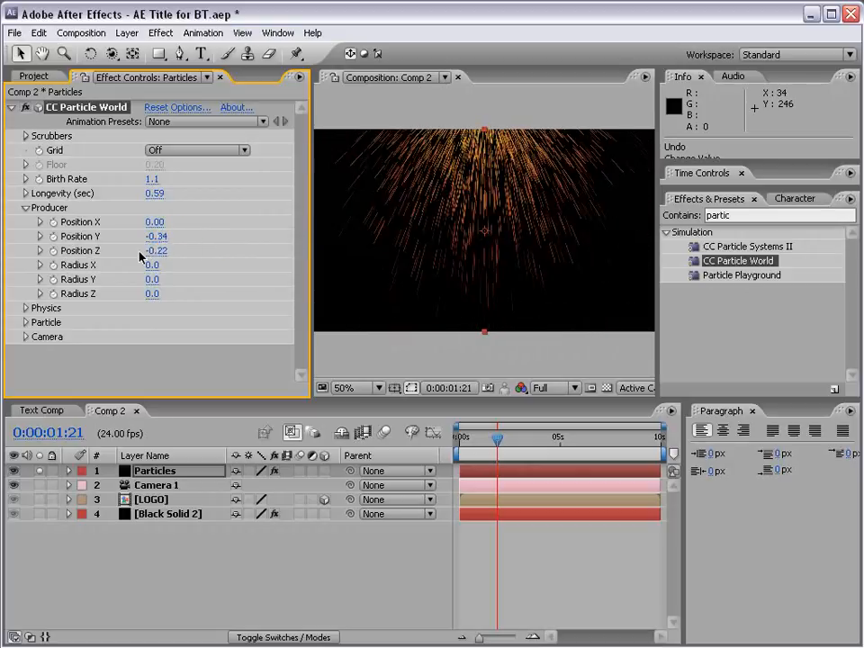
key("ctrl+z")
key("ctrl+z")
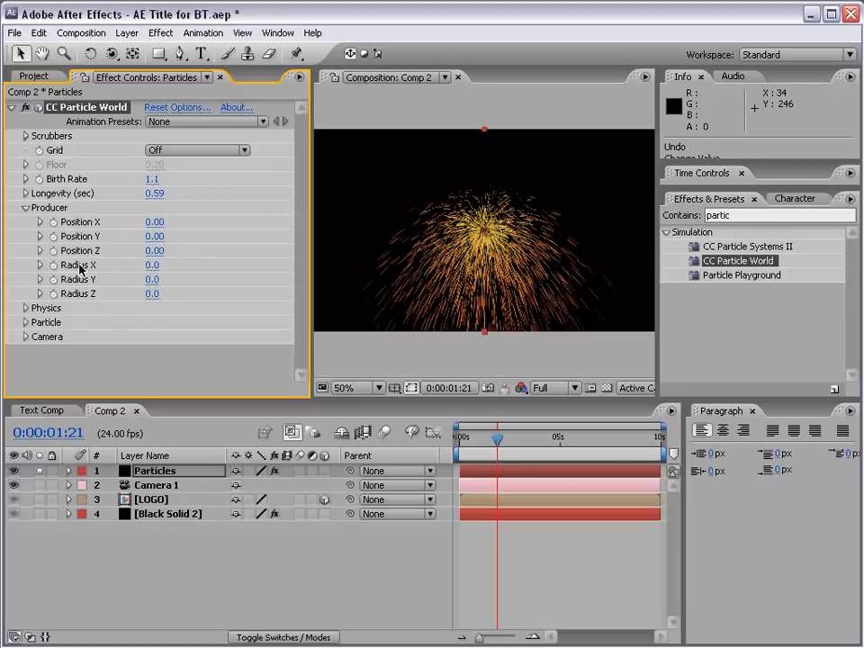
Spread the particle producer to Radius X 0.5, Radius Y 0.3 and Radius Z 2.2, and collapse the Producer group.
mouse_move(153, 266)
left_mouse_down()
mouse_move(192, 267)
mouse_move(170, 282)
mouse_move(186, 289)
mouse_move(328, 280)
left_mouse_up()
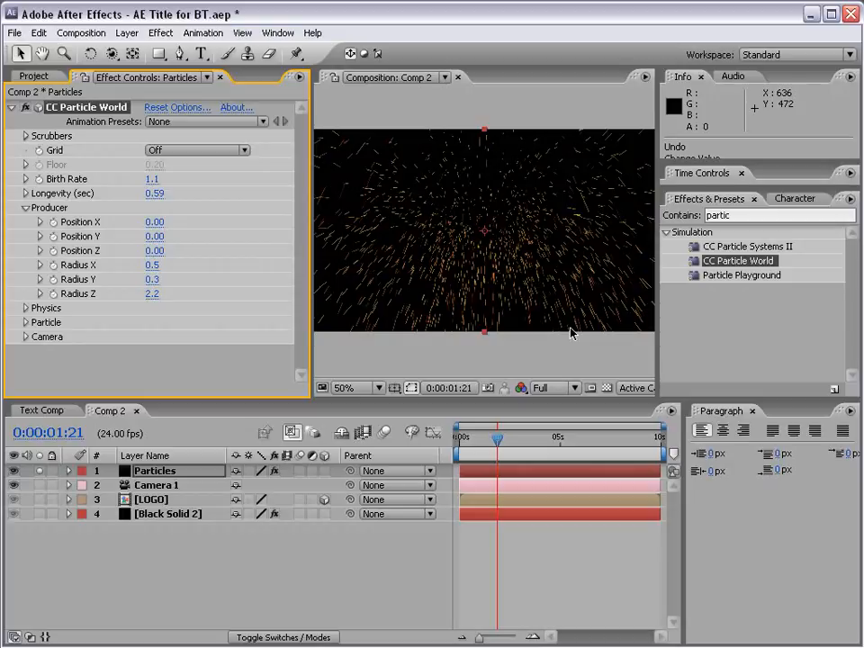
left_click(25, 208)
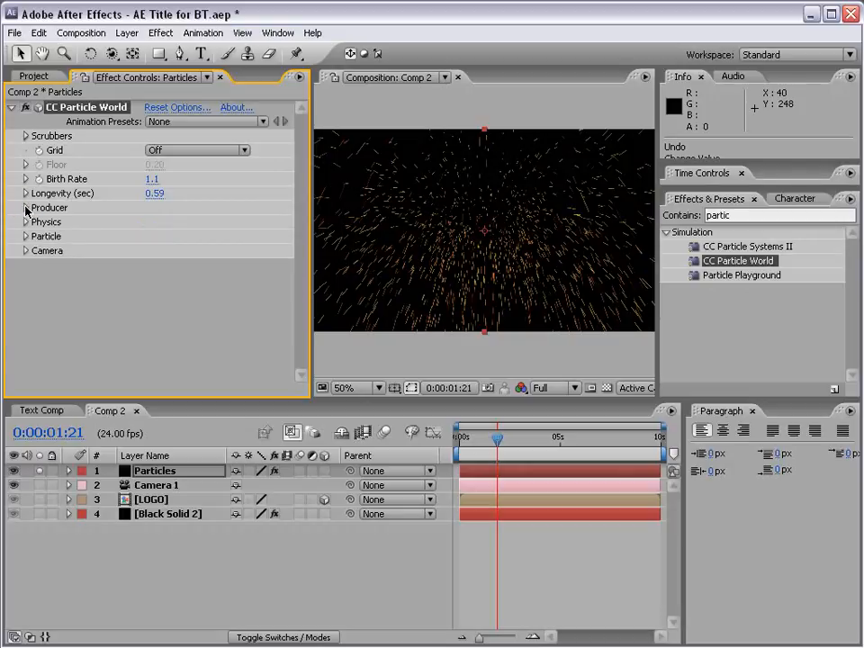
Set the Physics animation of the particles to Twirl and preview the motion by scrubbing to 0:00:02:21.
left_click(25, 222)
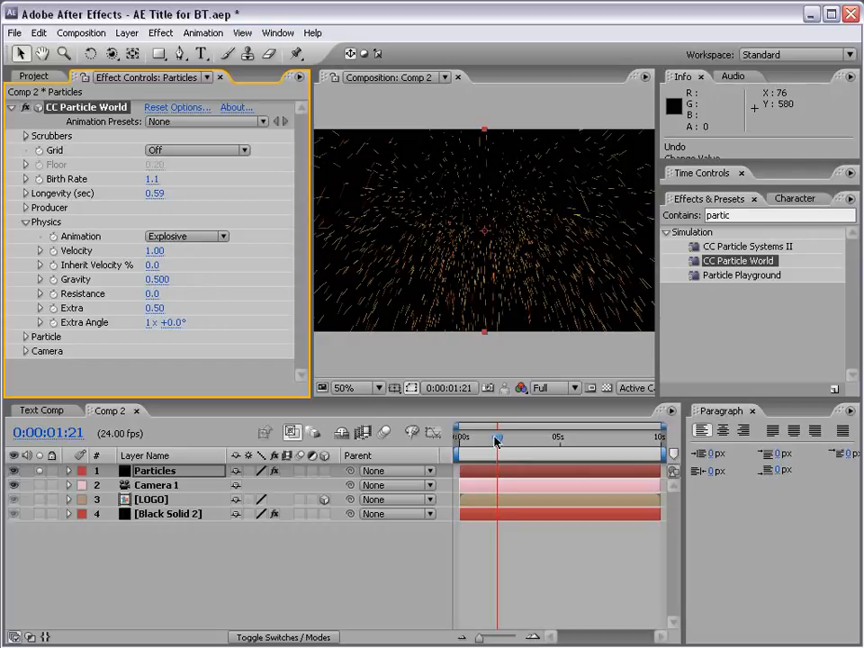
left_click_drag(498, 440, 517, 441)
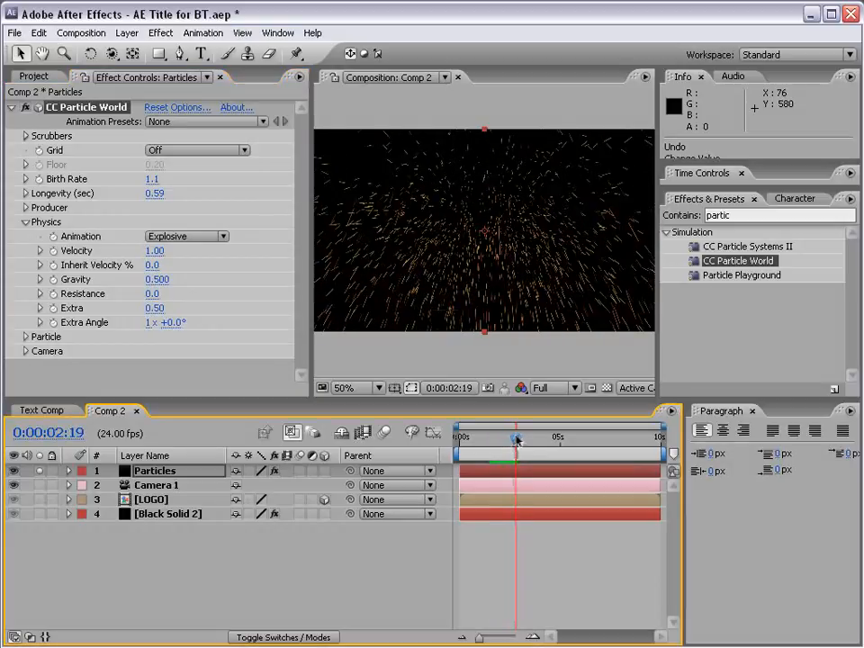
left_click(187, 238)
left_click(209, 306)
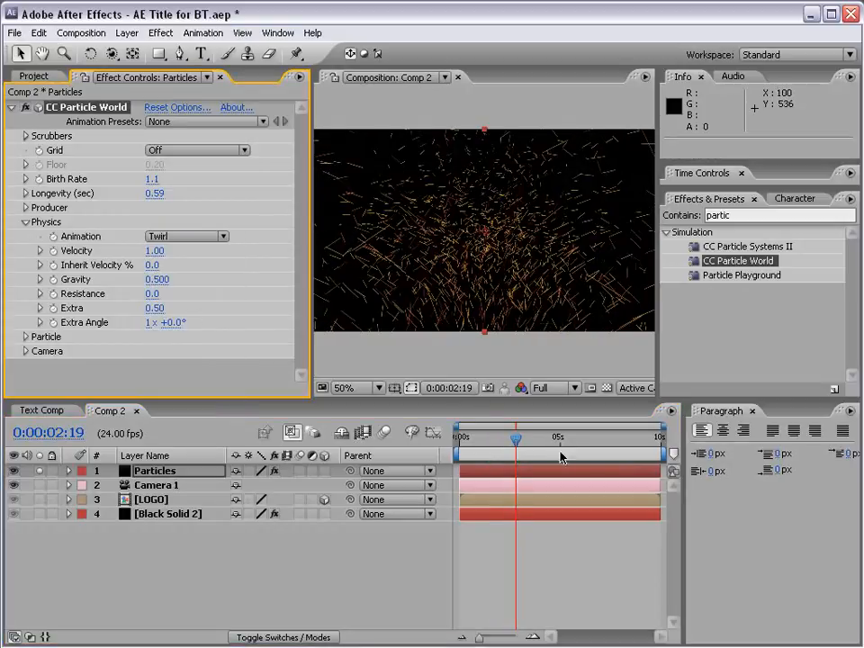
mouse_move(516, 439)
left_mouse_down()
mouse_move(541, 441)
mouse_move(518, 441)
left_mouse_up()
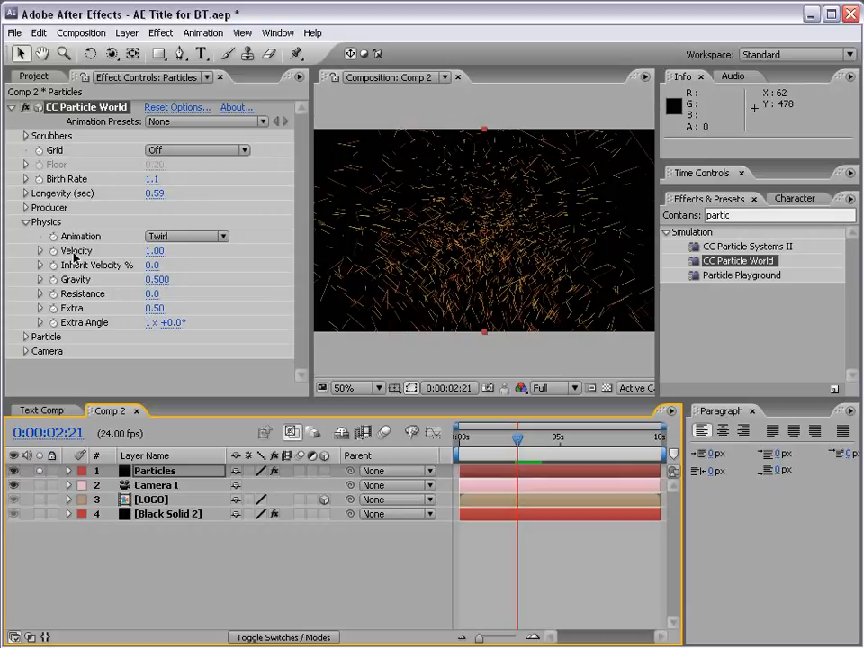
Set the particles' Velocity to 0 and preview the motion by scrubbing to 0:00:03:21.
left_click(154, 251)
type("0")
key("Return")
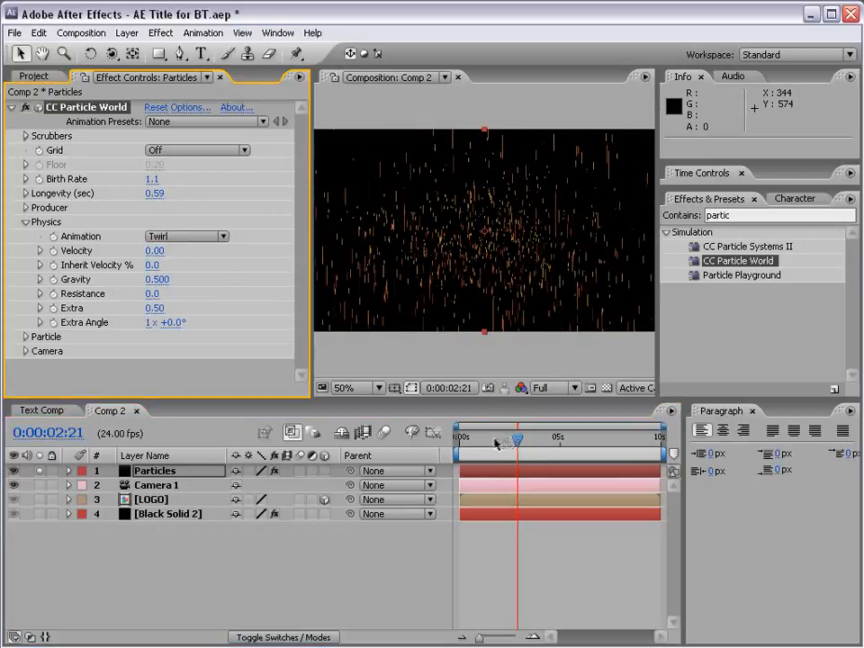
mouse_move(496, 444)
left_mouse_down()
mouse_move(484, 442)
mouse_move(497, 442)
left_mouse_up()
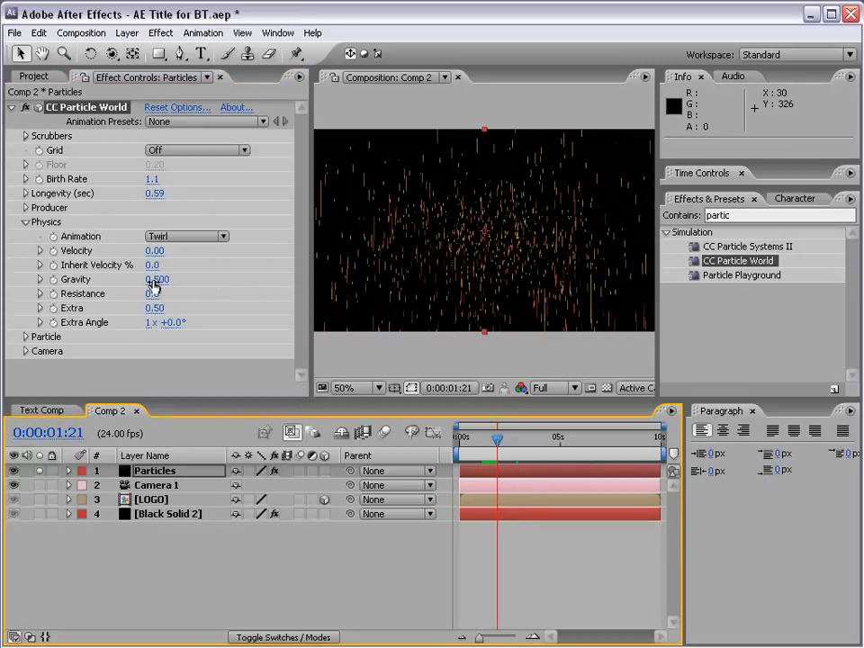
left_click_drag(498, 442, 538, 442)
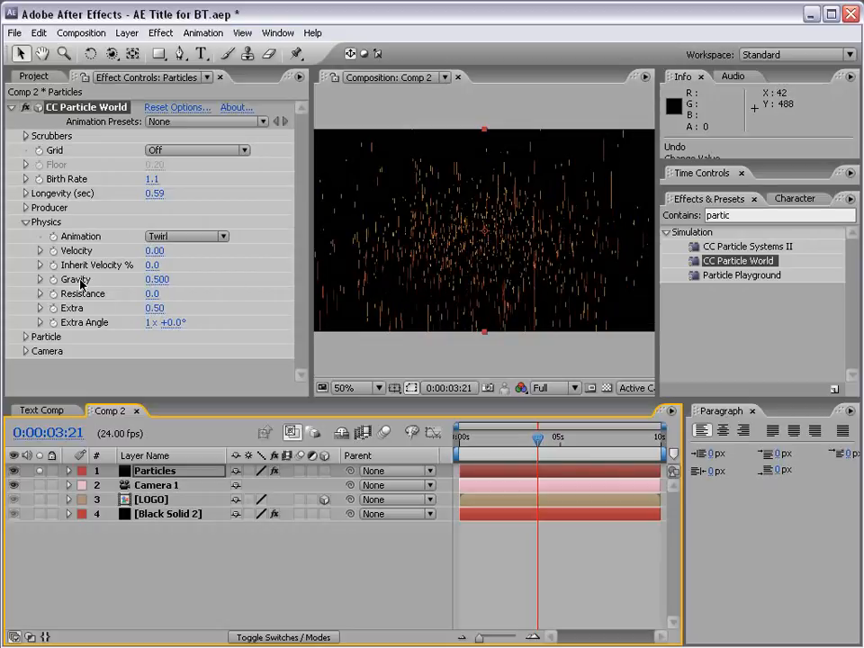
Try a Gravity of 0 for the particles and settle on 0.170.
left_click(153, 280)
type("0")
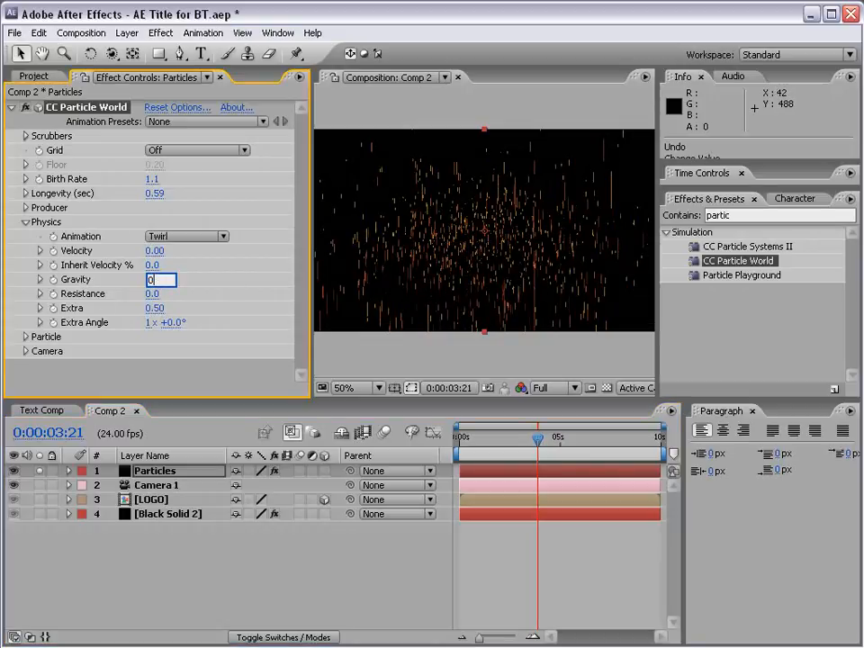
key("Return")
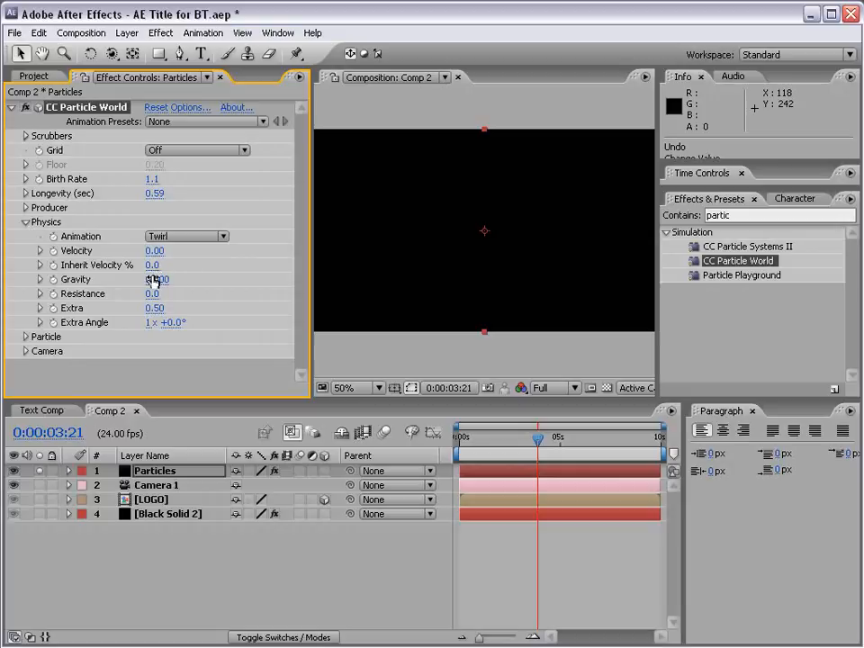
left_click_drag(155, 279, 214, 275)
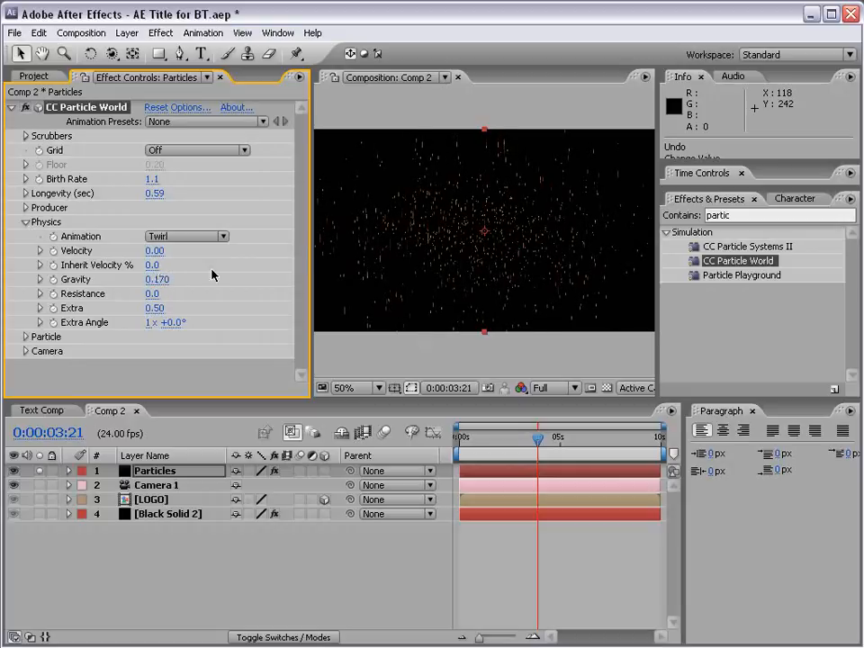
Try the Cube and Star particle types in the Particle group, previewing each by scrubbing up to 0:00:04:08.
left_click(25, 336)
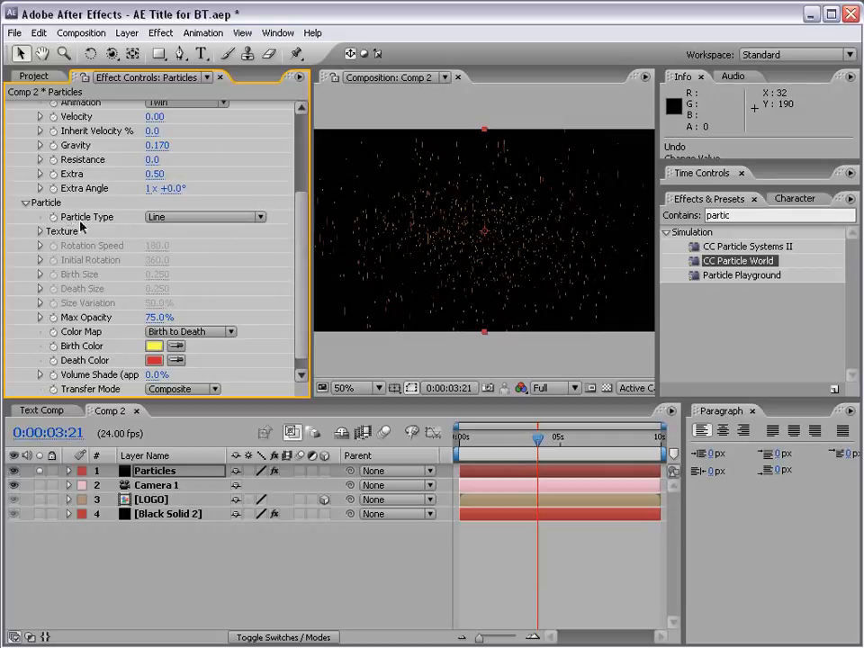
left_click(178, 224)
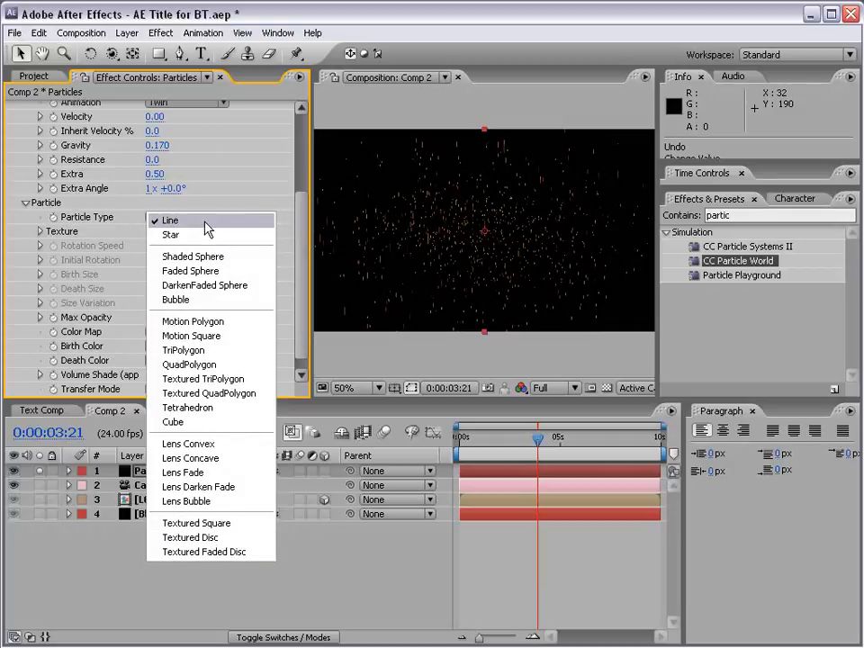
left_click(172, 422)
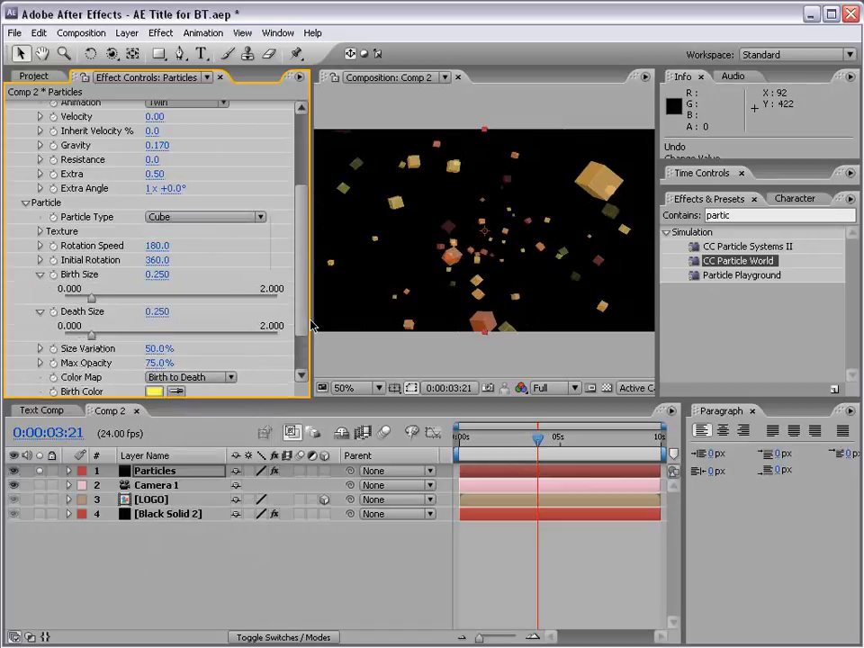
left_click(544, 439)
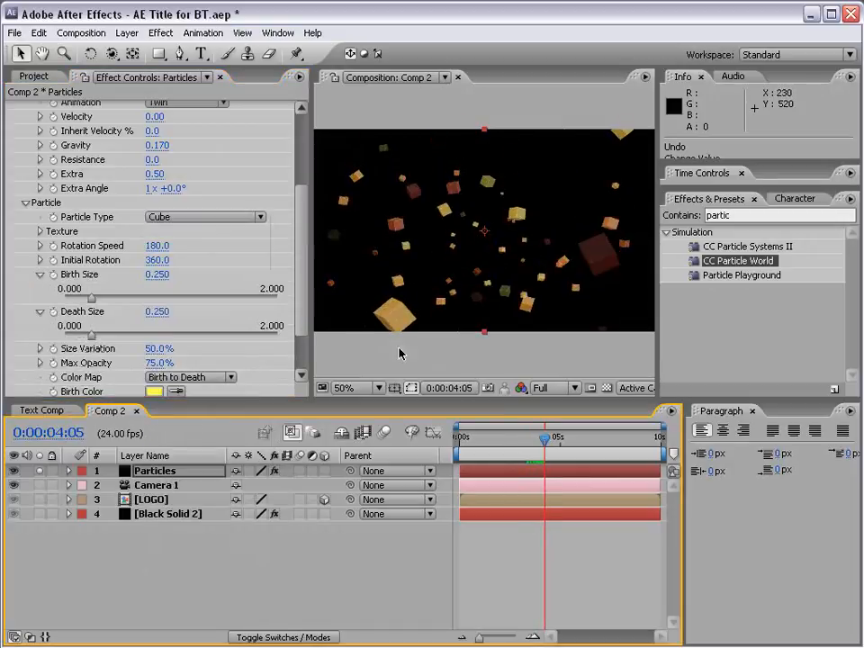
left_click(174, 217)
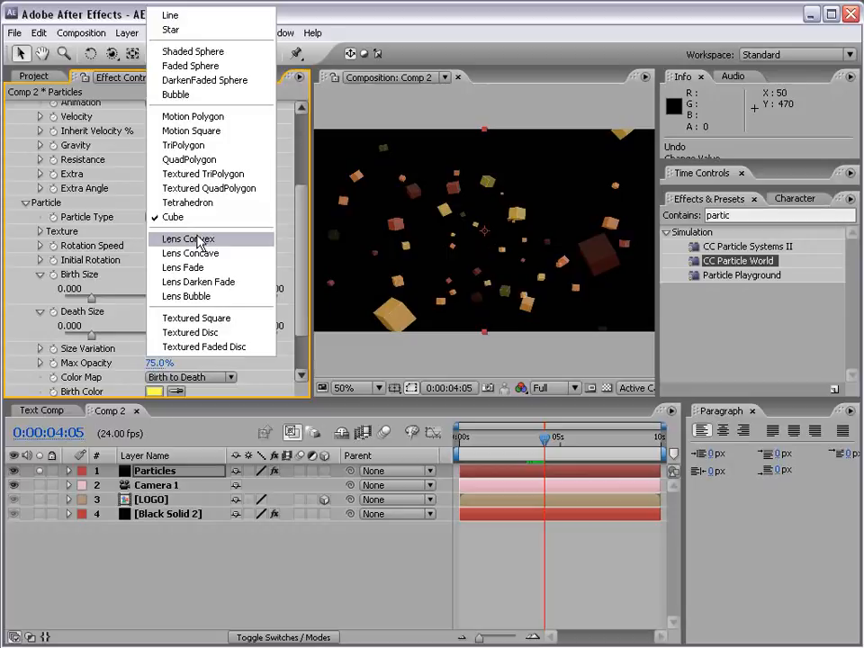
left_click(209, 30)
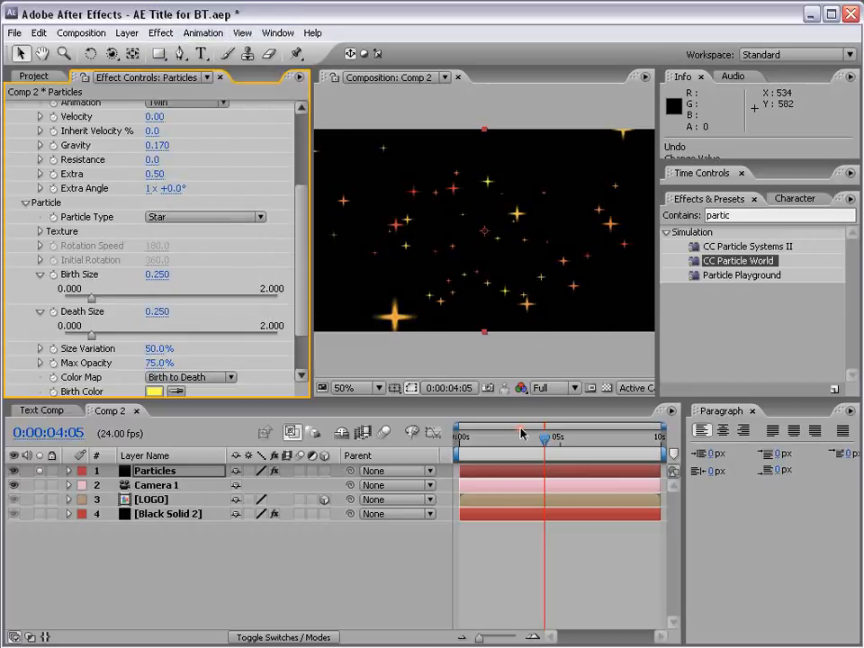
left_click_drag(521, 433, 548, 436)
Set the Particle Type of CC Particle World to Lens Convex.
left_click(186, 217)
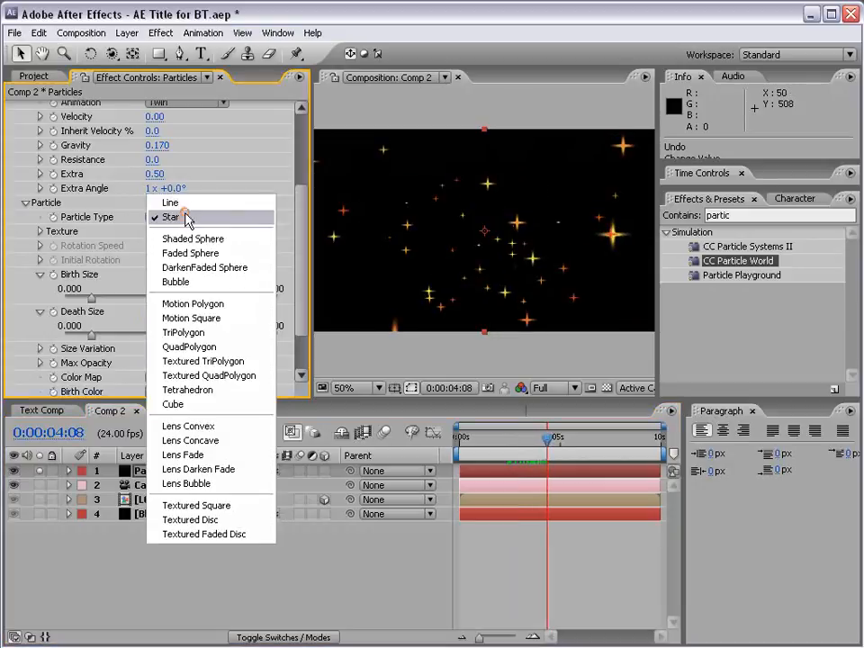
left_click(191, 429)
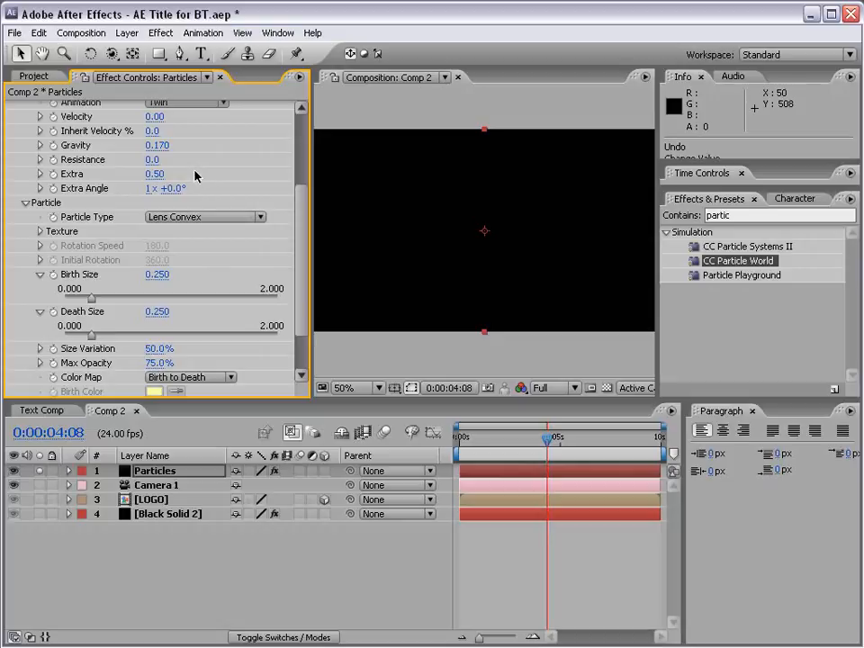
Try the Custom option for the particles' Color Map and set it back to Birth to Death.
scroll(304, 235, "down", 2)
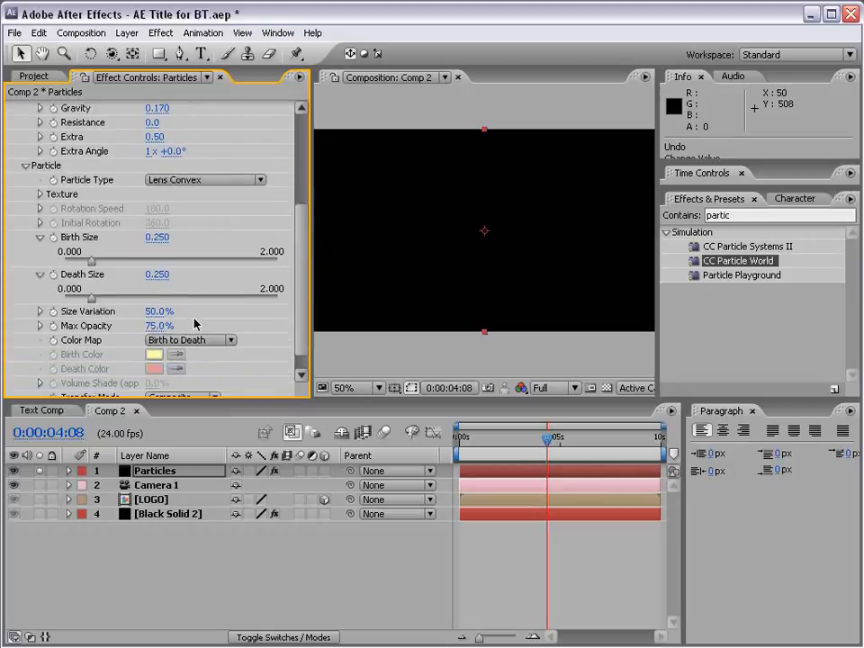
left_click(201, 342)
left_click(178, 325)
left_click(179, 342)
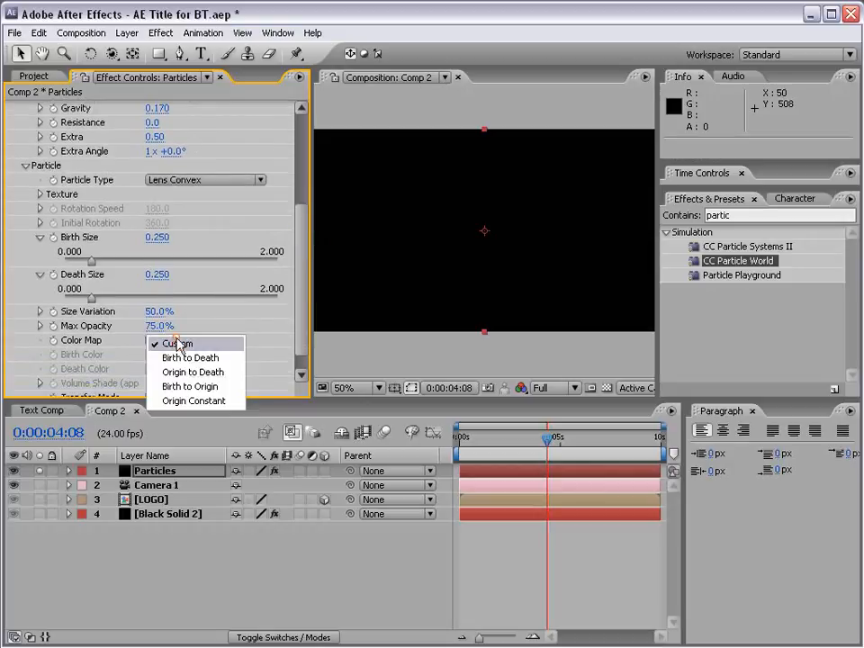
left_click(180, 358)
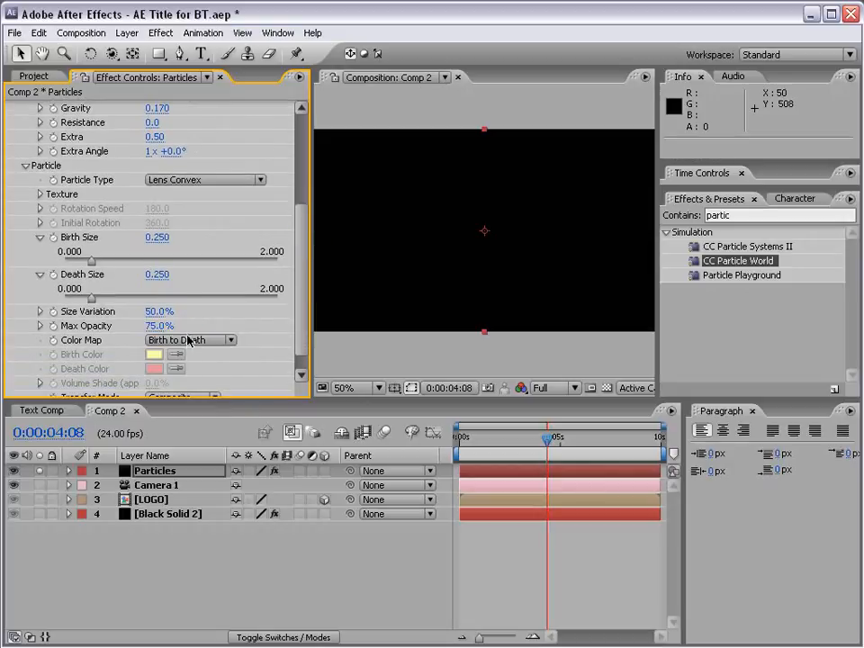
left_click(127, 33)
left_click(129, 36)
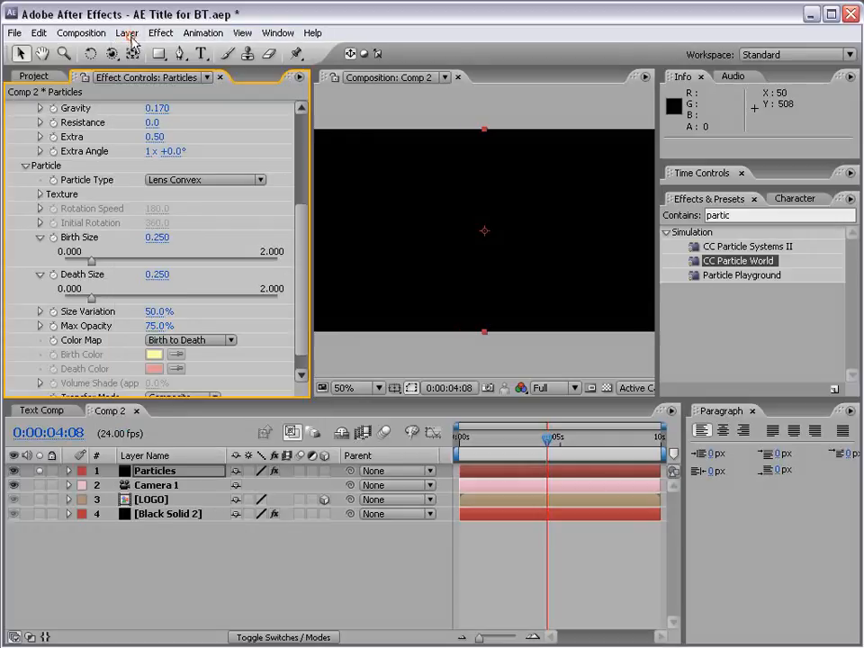
Change the Particles solid's color to a pale green and preview it by scrubbing to 0:00:04:00.
left_click(152, 472)
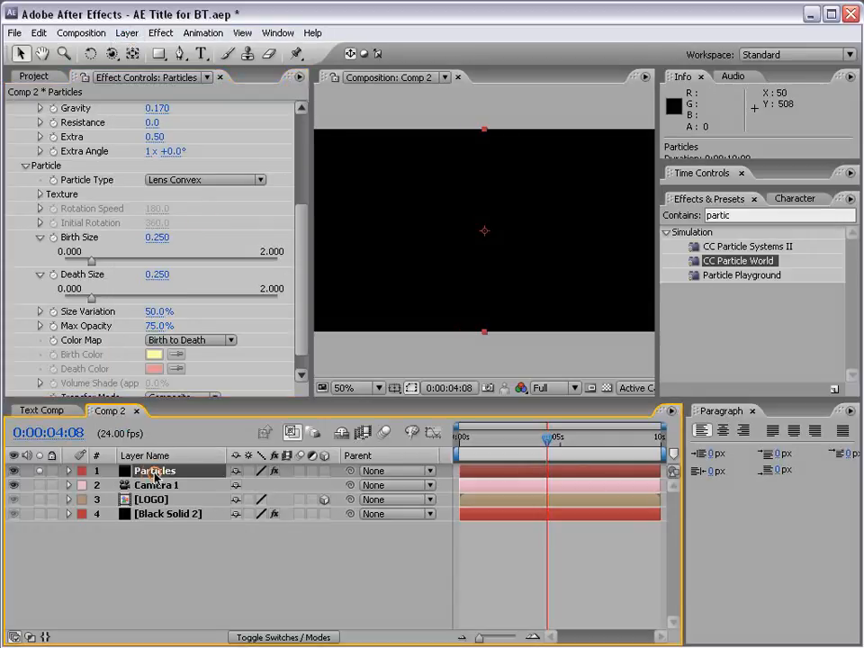
left_click(127, 34)
left_click(138, 67)
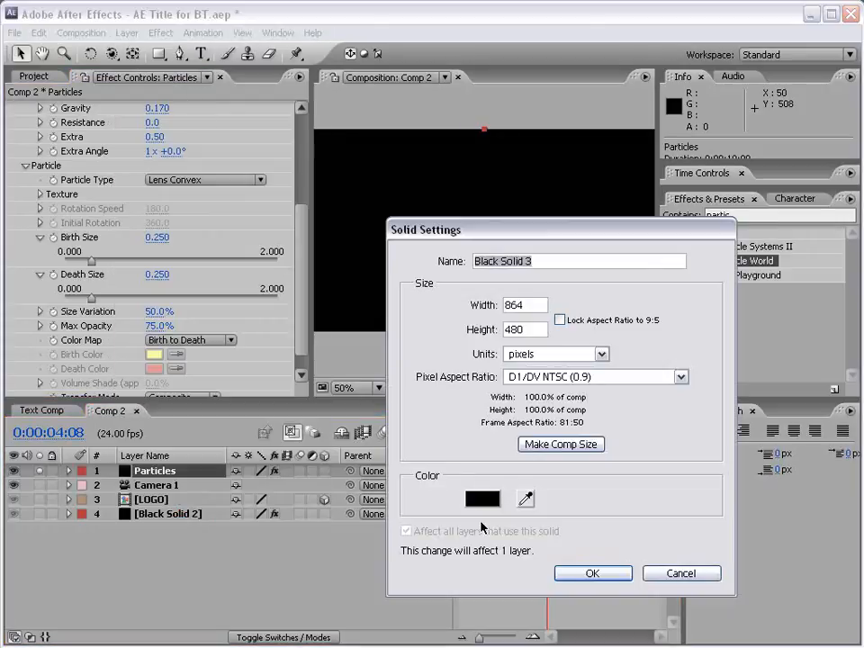
left_click(483, 499)
left_click(420, 544)
left_click_drag(420, 544, 419, 557)
left_click_drag(225, 407, 218, 396)
left_click(555, 400)
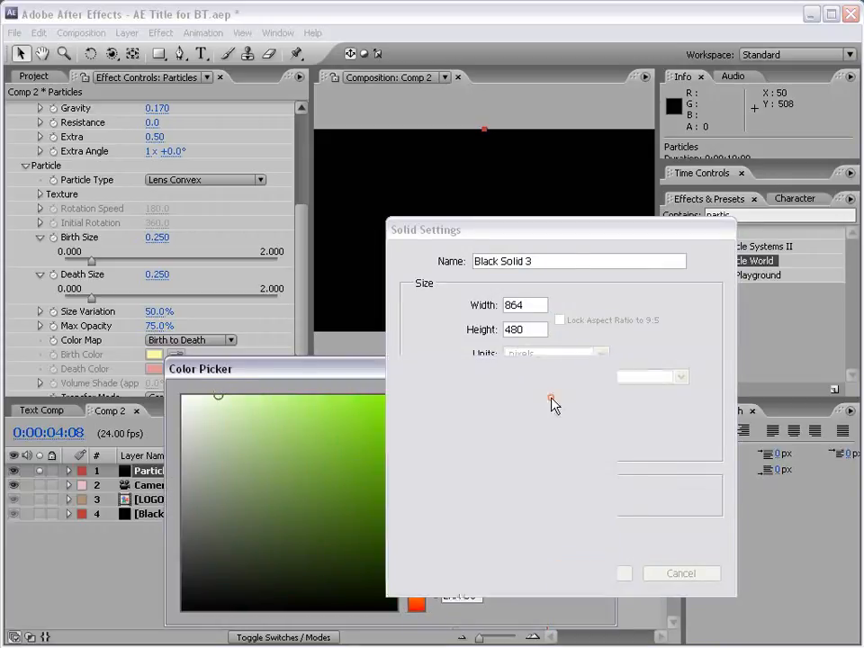
left_click(594, 572)
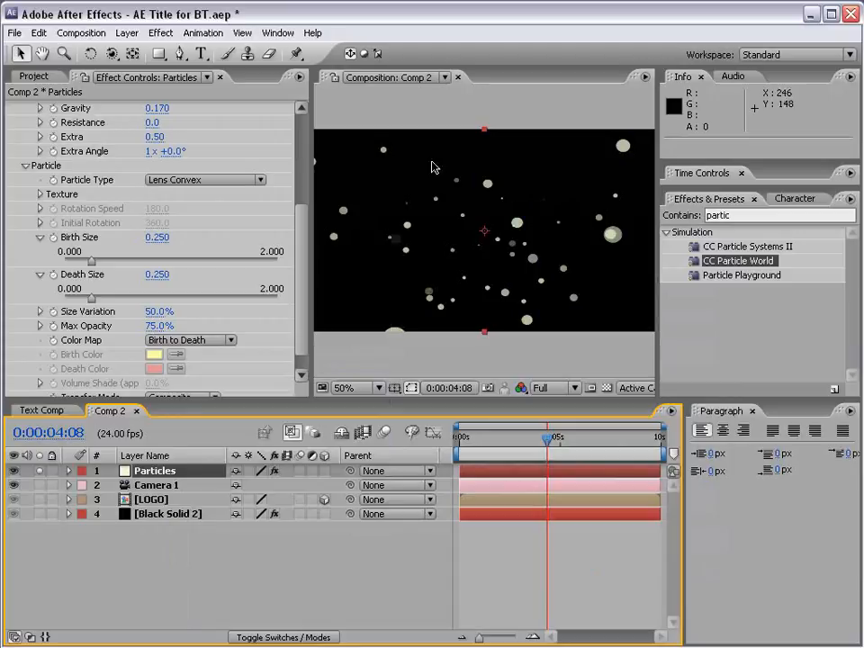
left_click_drag(522, 443, 540, 443)
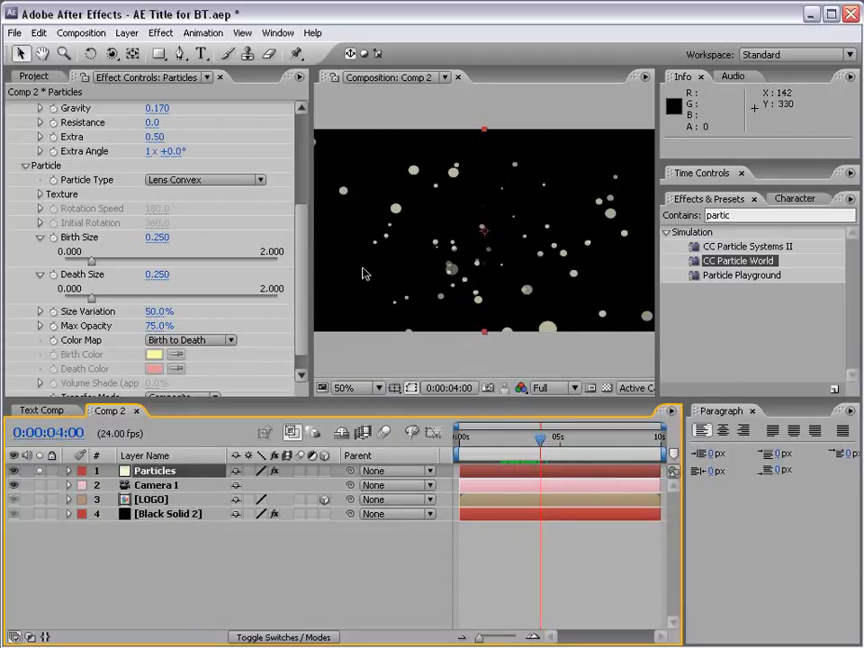
Set the particles' Gravity to 0 and preview the motion by scrubbing through the composition, ending at 0:00:02:22.
left_click(157, 108)
type("0")
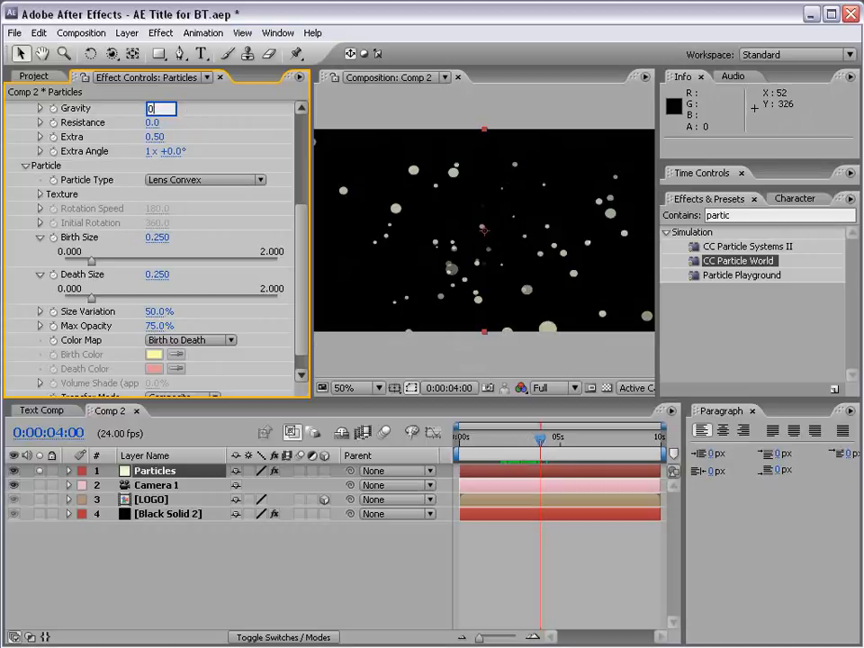
key("Return")
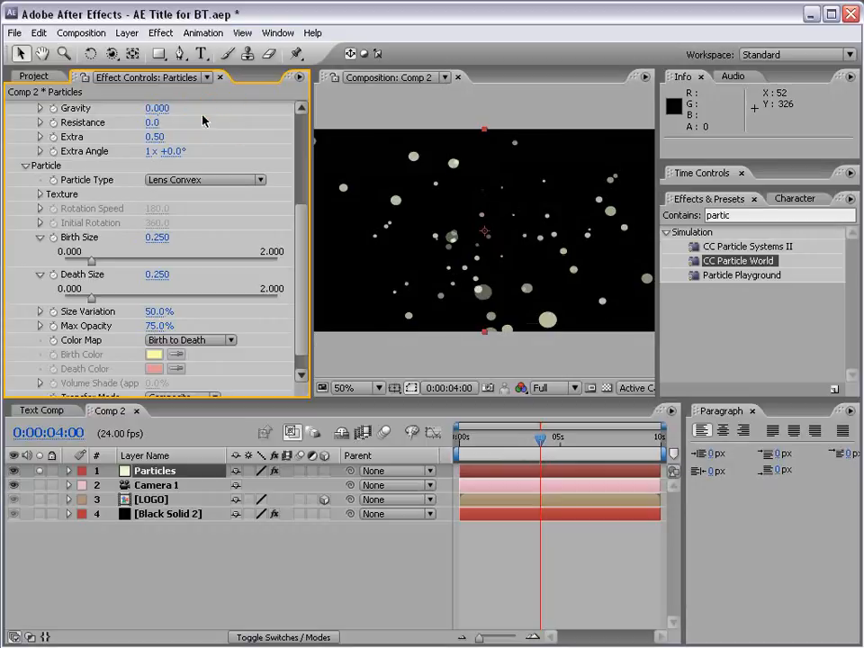
left_click(538, 442)
left_click_drag(538, 443, 599, 443)
left_click_drag(486, 443, 520, 443)
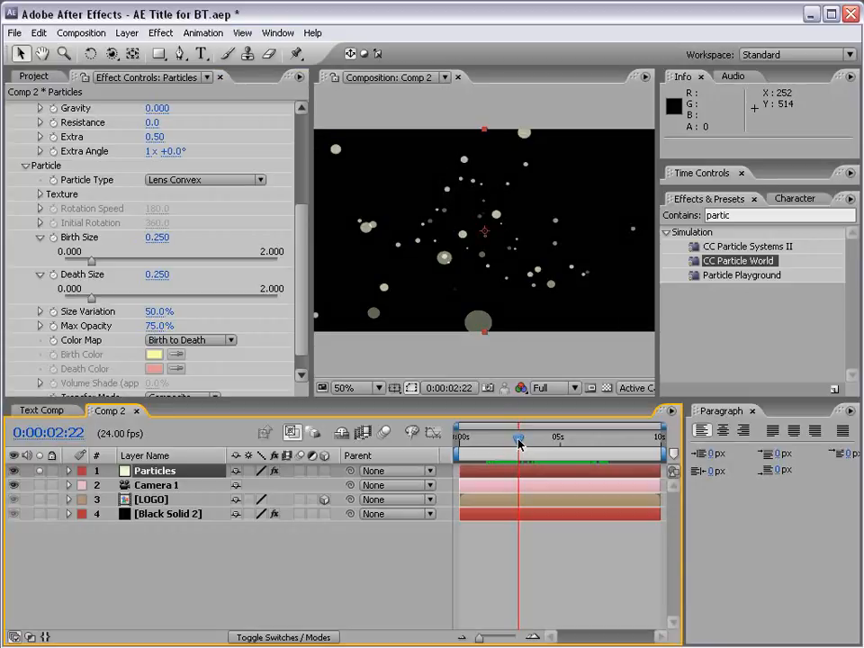
Look through the particles' Texture settings and the available particle types, keeping Lens Convex.
scroll(295, 207, "down", 1)
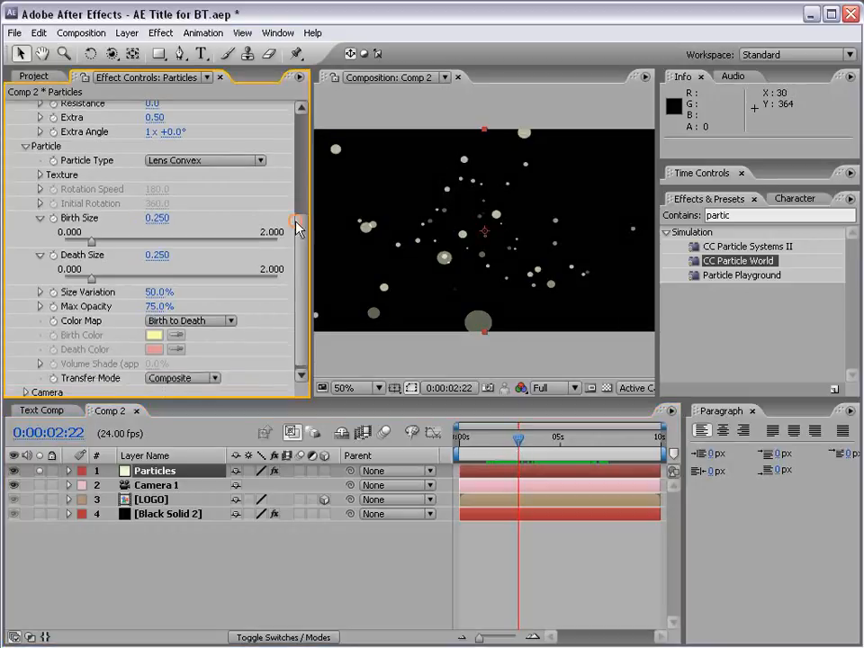
left_click(39, 175)
left_click(168, 165)
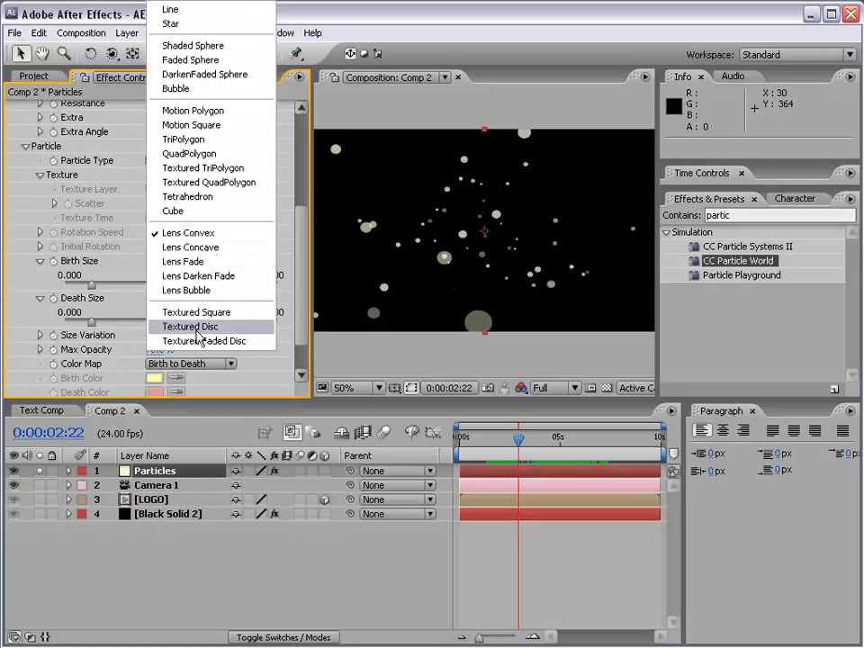
left_click(189, 234)
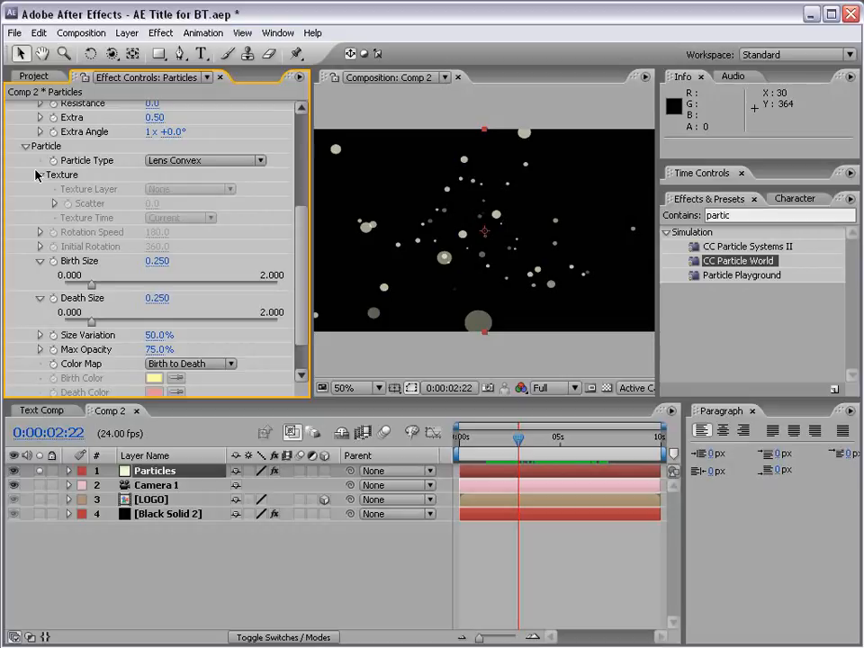
left_click(39, 175)
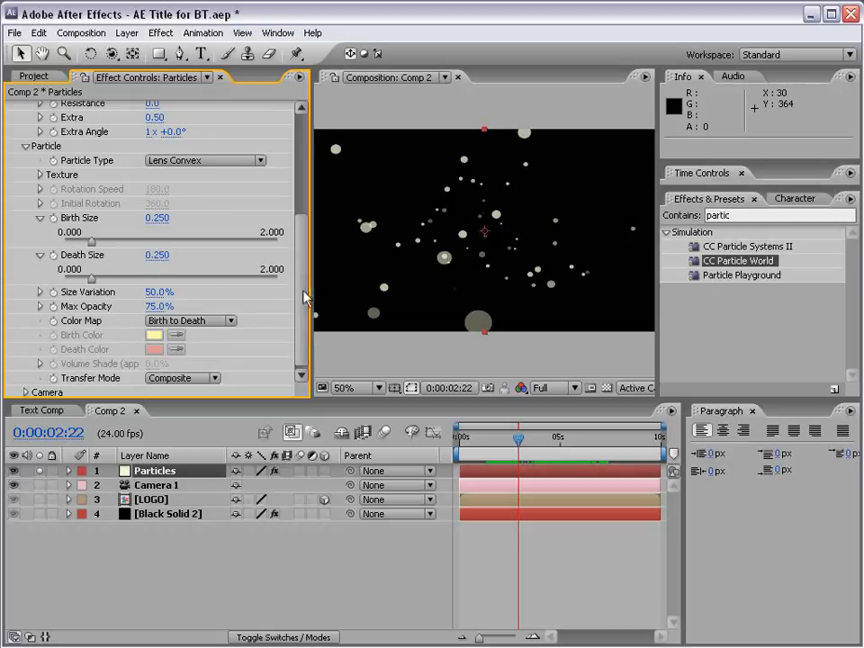
Set the particles' Birth Size to 0.429, Size Variation to 83% and Death Size to 0.175.
scroll(301, 302, "down", 1)
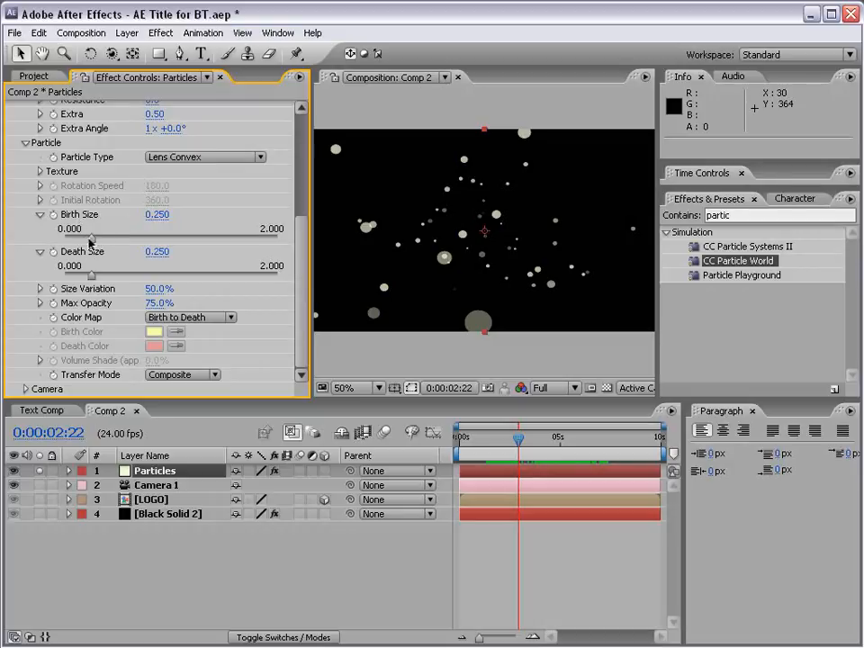
left_click_drag(90, 238, 110, 239)
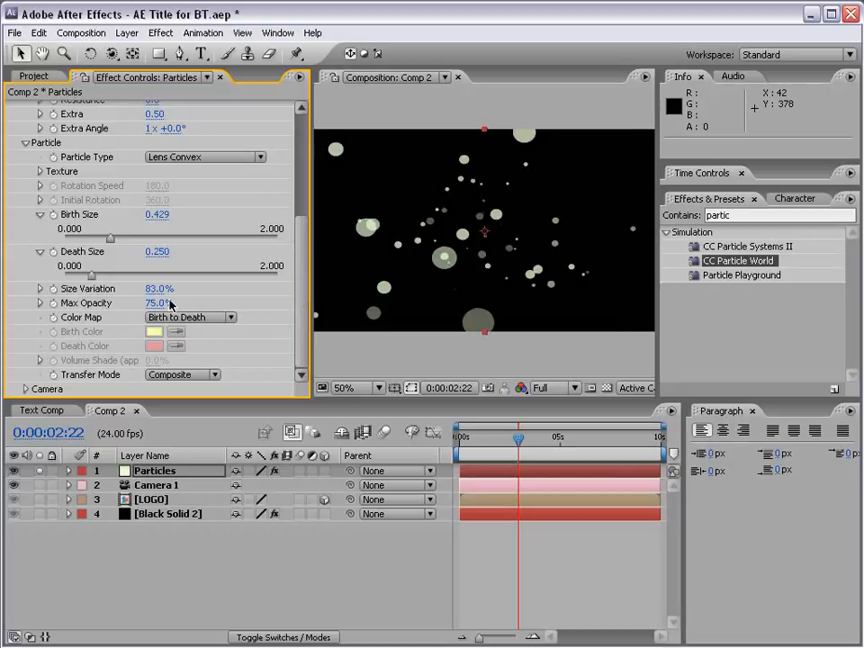
mouse_move(91, 275)
left_mouse_down()
mouse_move(233, 278)
mouse_move(67, 279)
mouse_move(83, 281)
left_mouse_up()
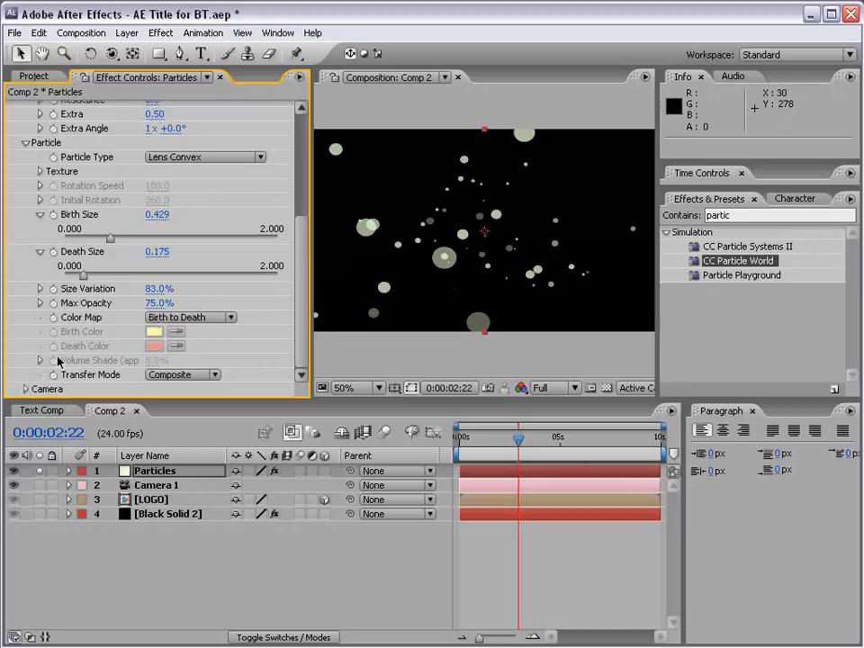
Review the Color Map and Particle Type choices, keeping Lens Convex, and look at the Camera settings of CC Particle World.
left_click(215, 318)
left_click(194, 318)
left_click(191, 158)
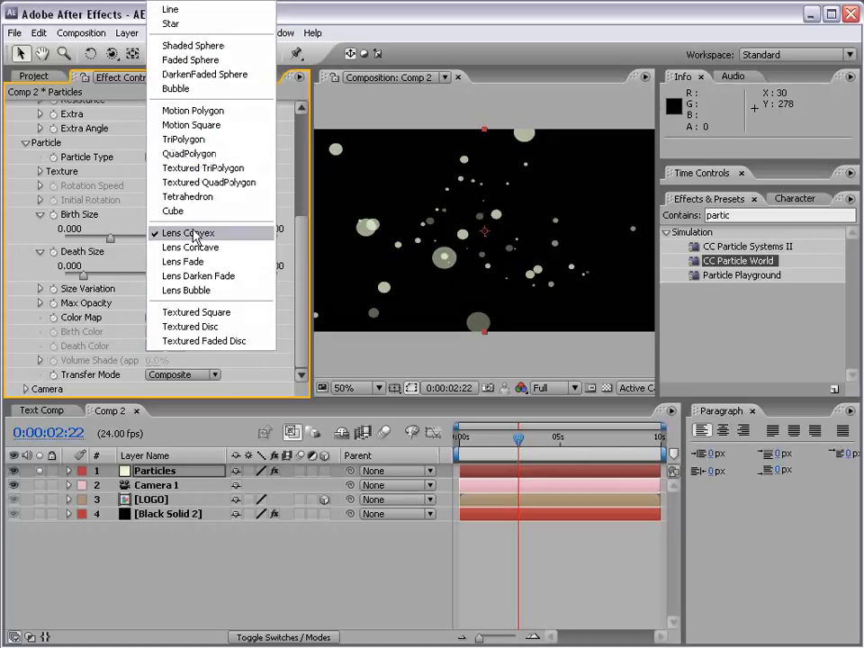
left_click(194, 235)
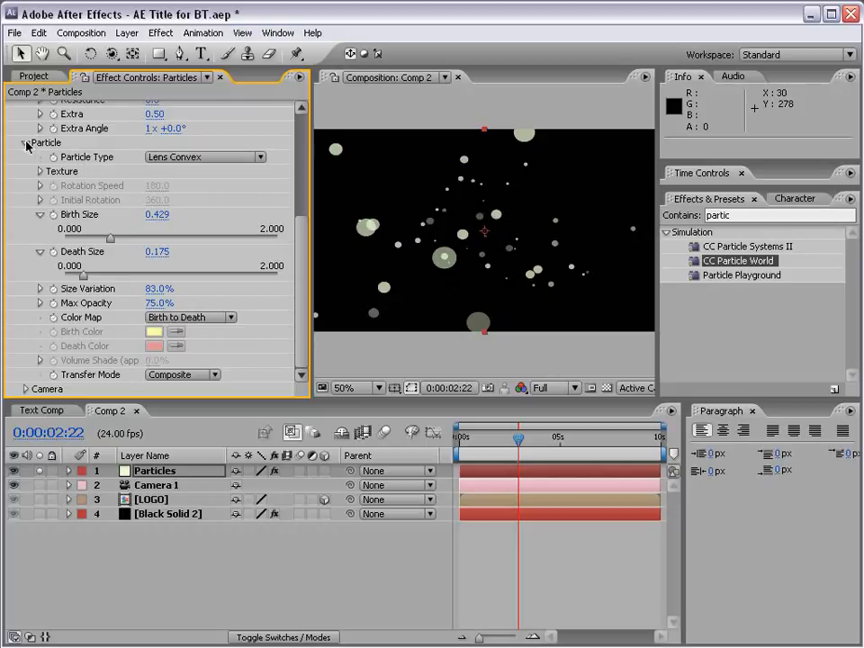
left_click(25, 143)
left_click(26, 351)
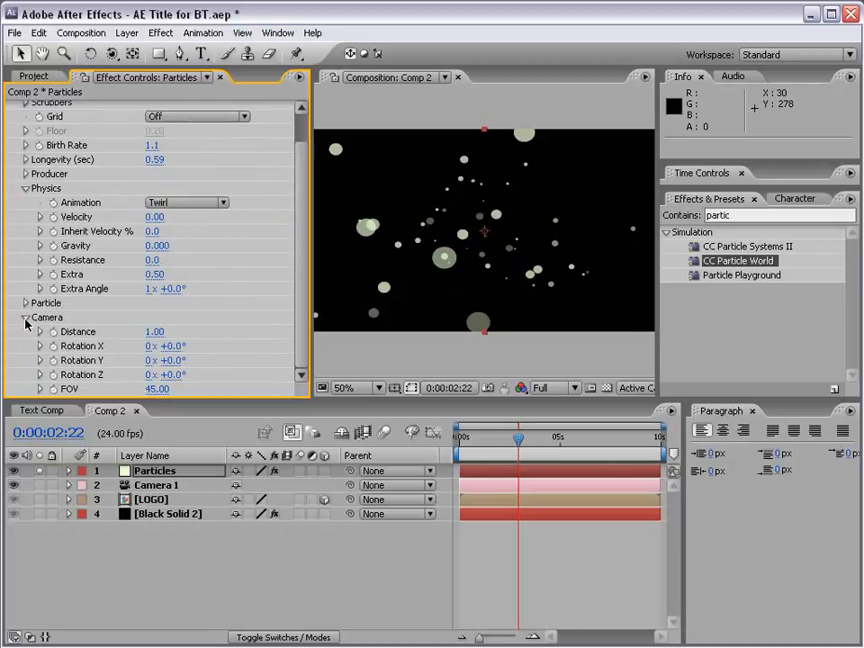
left_click(26, 320)
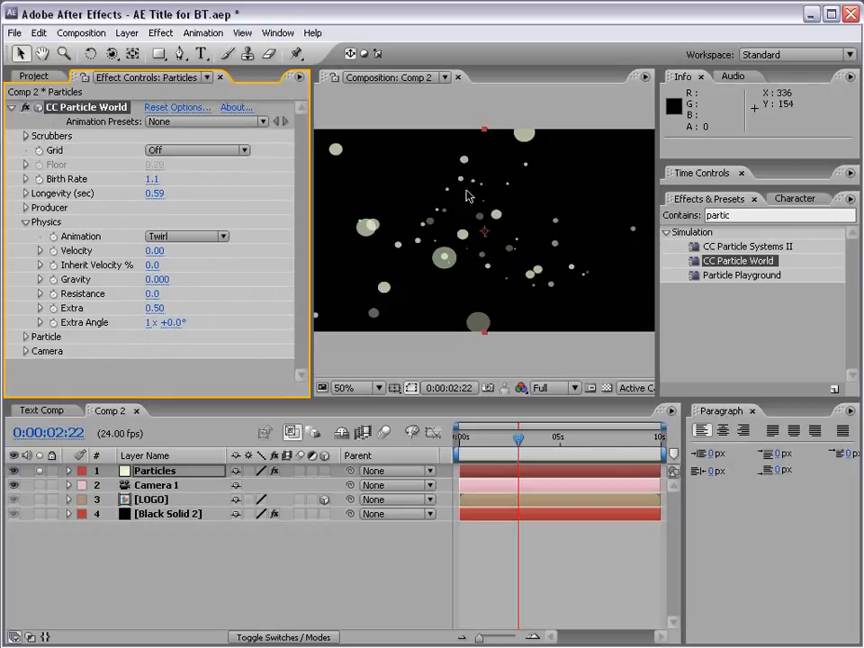
Turn off solo for the Particles layer to show it together with the logo and green background.
left_click(155, 484)
left_click(153, 471)
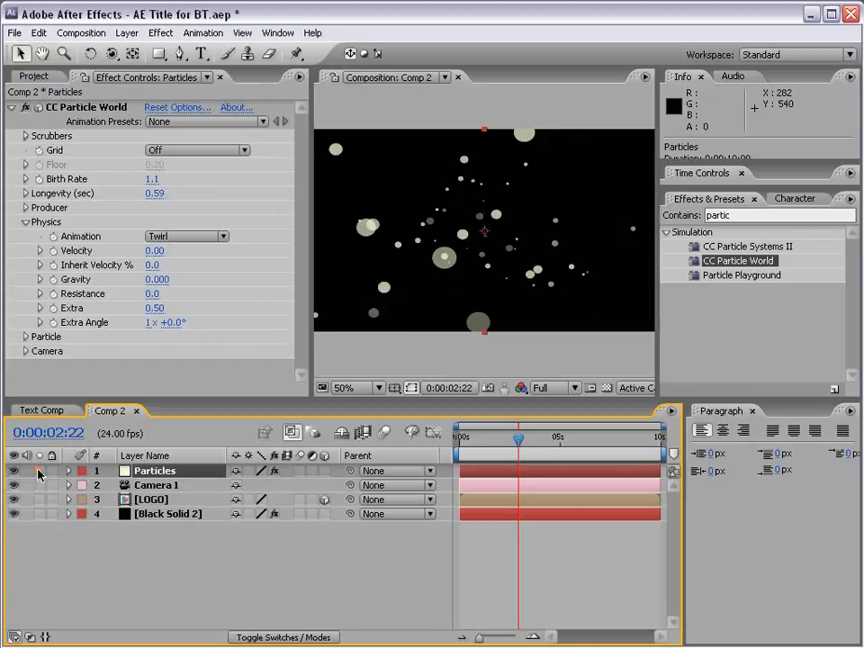
left_click(38, 471)
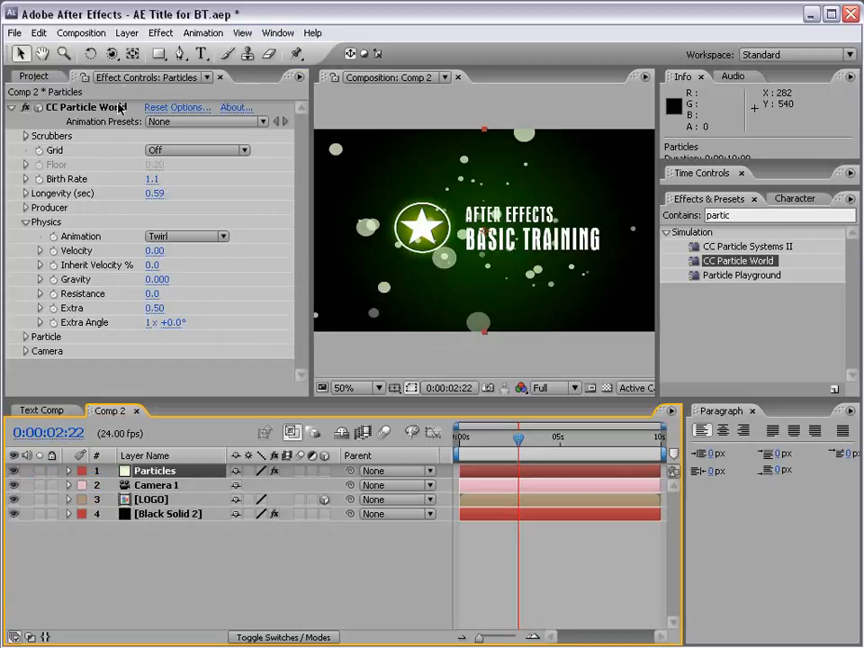
Try orbiting the camera around the logo and particles with the Orbit Camera Tool, and undo the orbit.
left_click(112, 53)
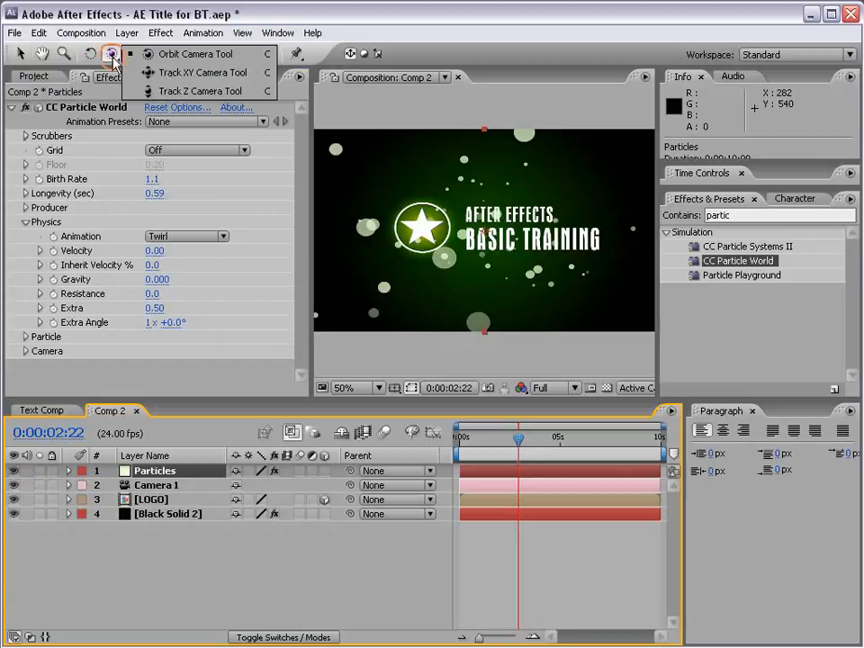
left_click(188, 56)
mouse_move(511, 227)
left_mouse_down()
mouse_move(437, 262)
mouse_move(407, 262)
mouse_move(508, 246)
mouse_move(560, 201)
mouse_move(508, 218)
left_mouse_up()
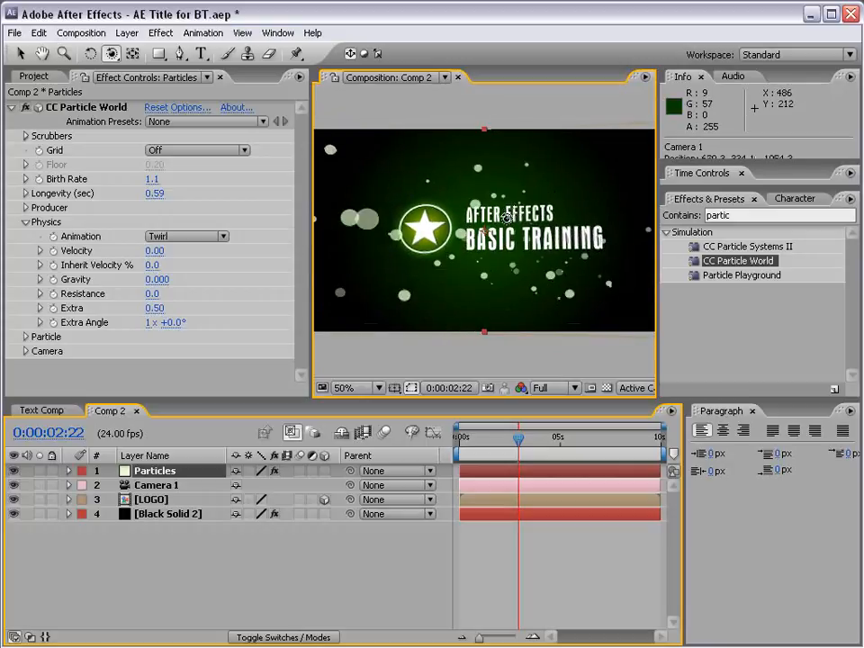
key("ctrl+z")
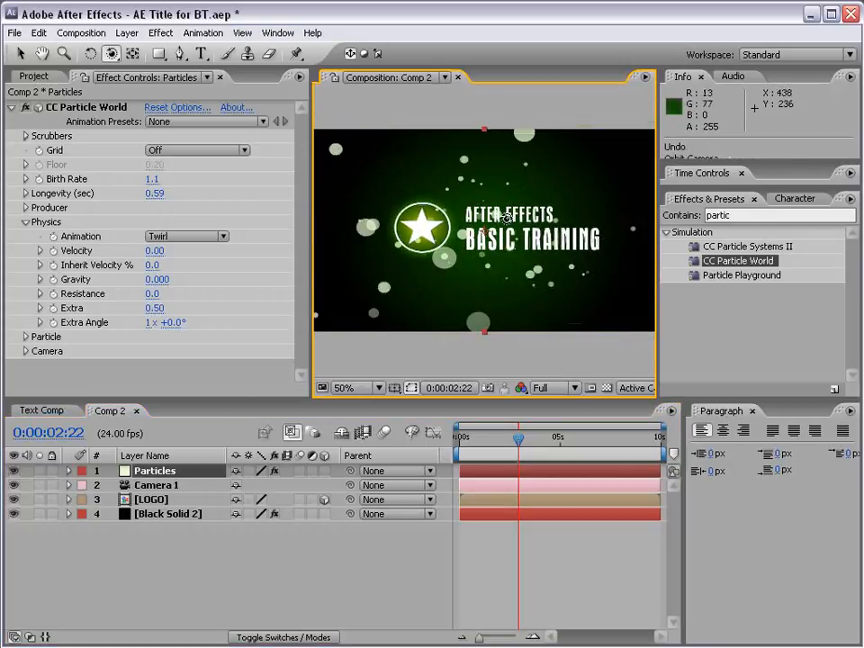
Reduce the particles' Birth Size to 0.111 and collapse the CC Particle World settings.
left_click(25, 222)
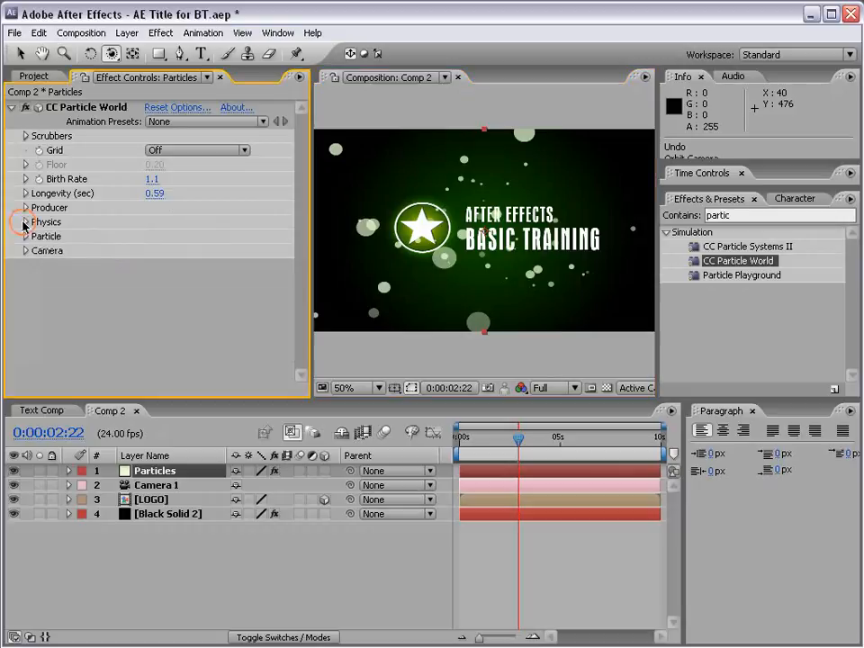
left_click(27, 238)
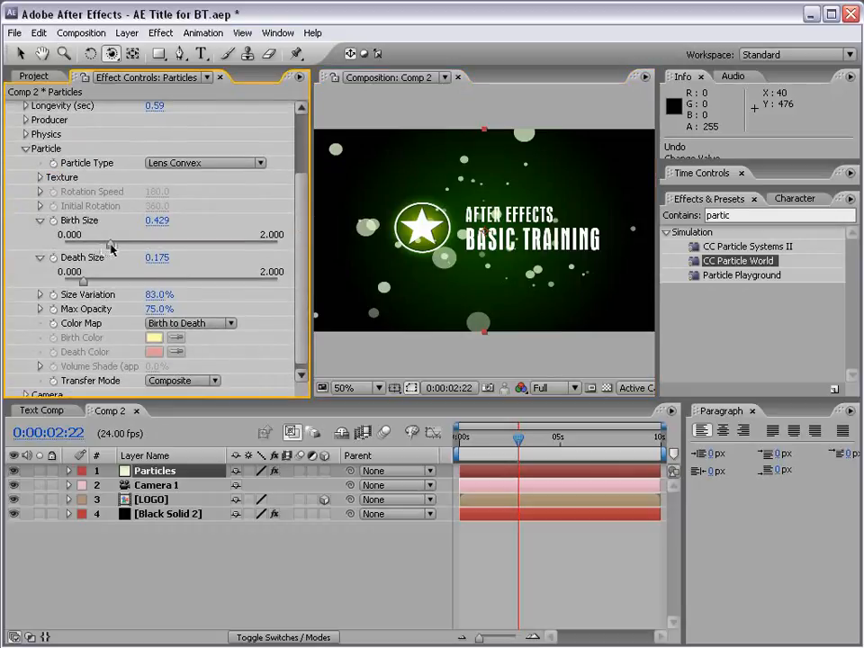
left_click_drag(111, 246, 77, 246)
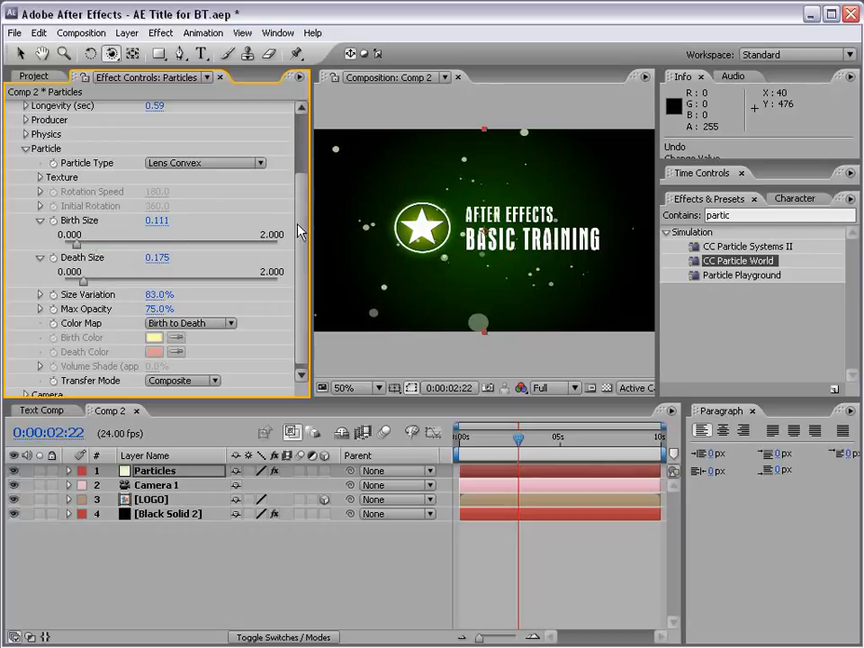
scroll(216, 180, "up", 3)
left_click(12, 107)
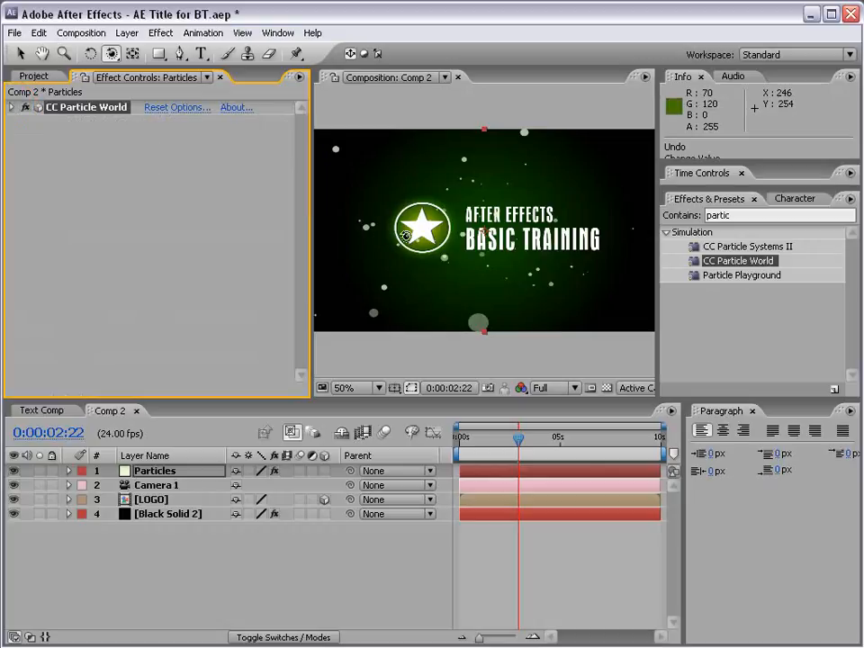
Apply the Stylize Glow effect to the Particles layer.
left_click(20, 53)
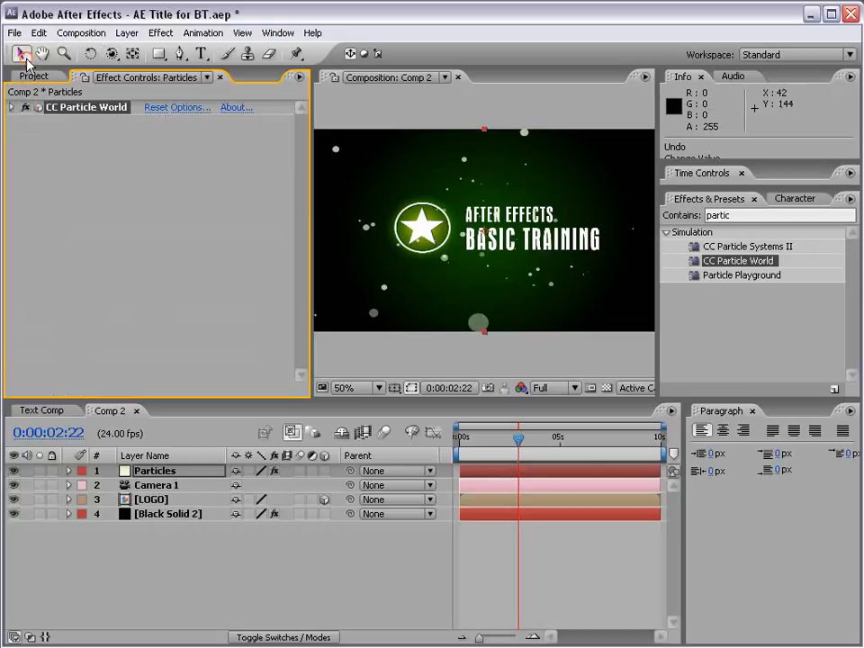
left_click(163, 34)
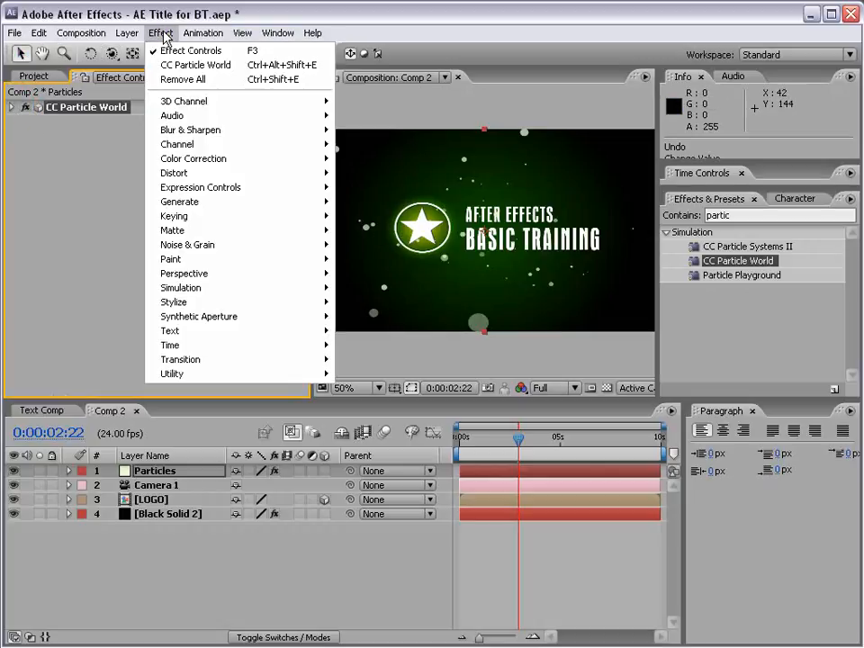
mouse_move(297, 303)
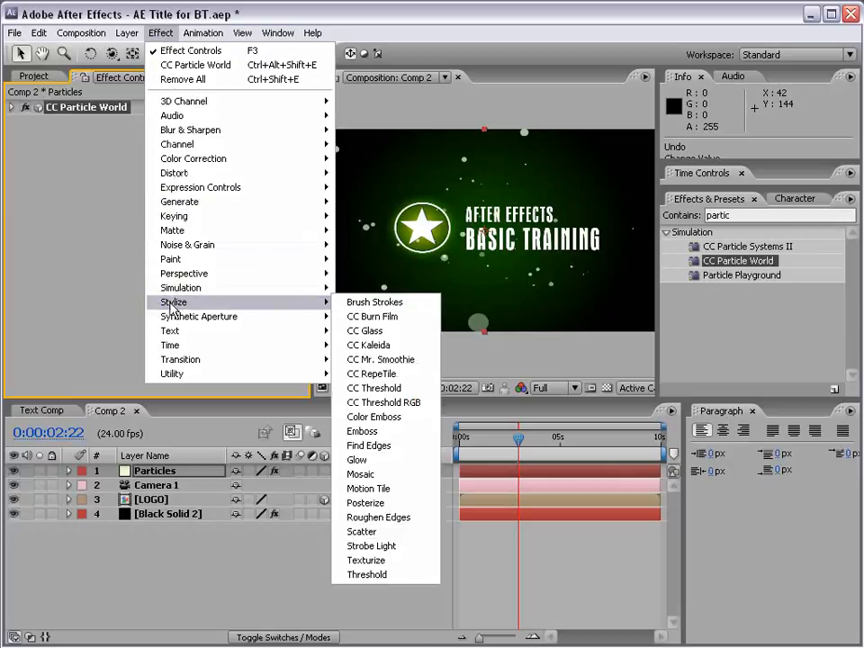
left_click(365, 464)
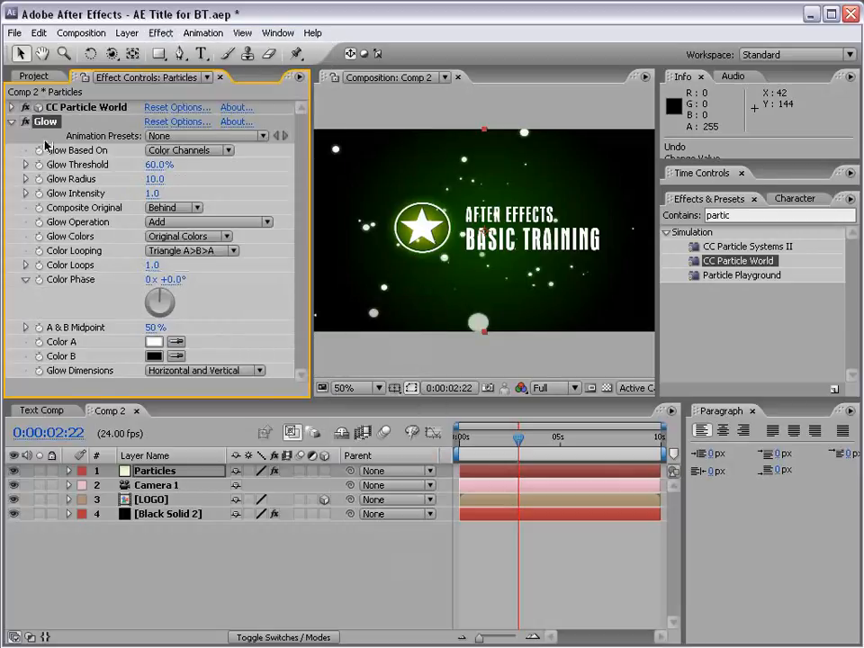
Set the particles' Glow Intensity to 3.3 and Glow Threshold to 20.8%.
key("period")
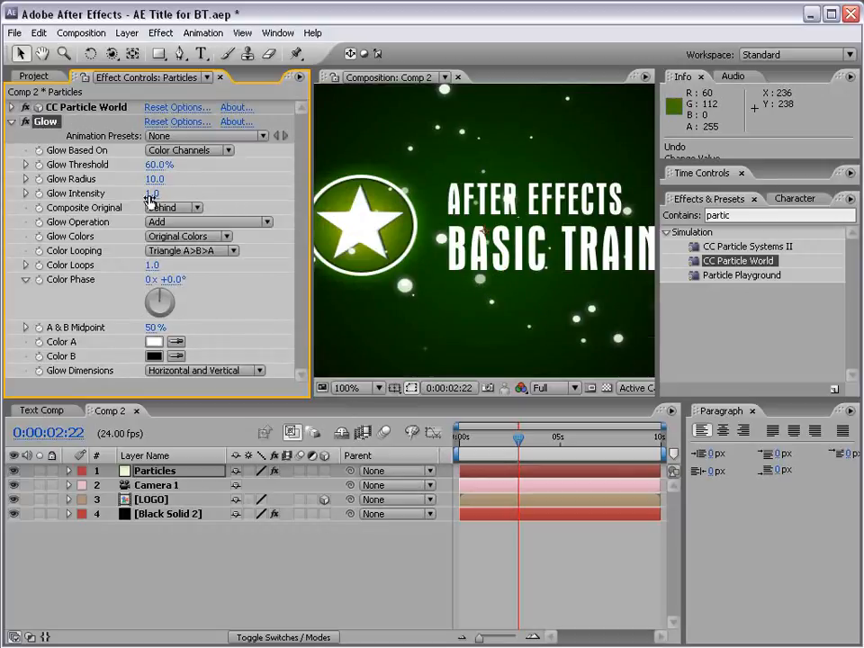
left_click_drag(151, 201, 339, 189)
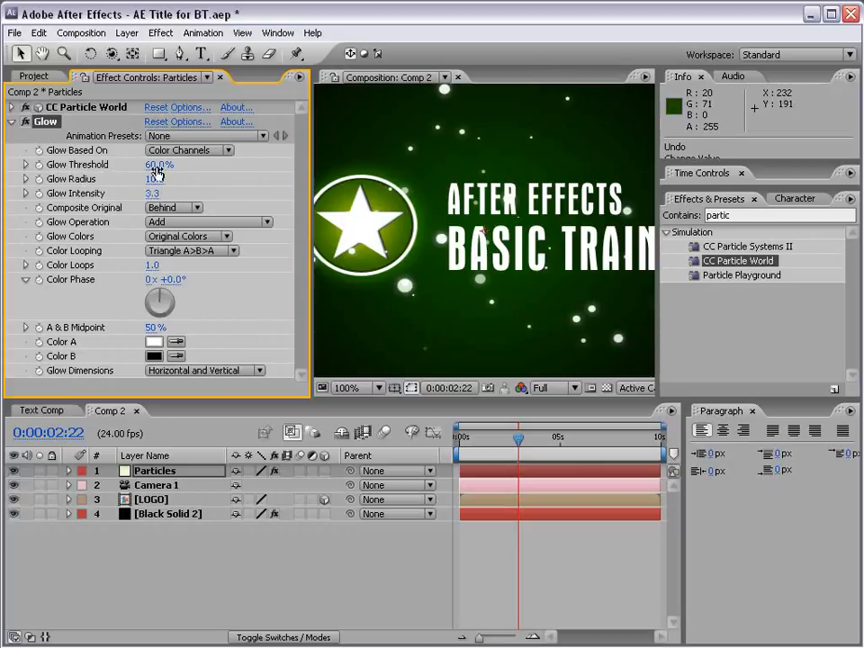
left_click_drag(153, 171, 205, 171)
left_click_drag(160, 165, 27, 166)
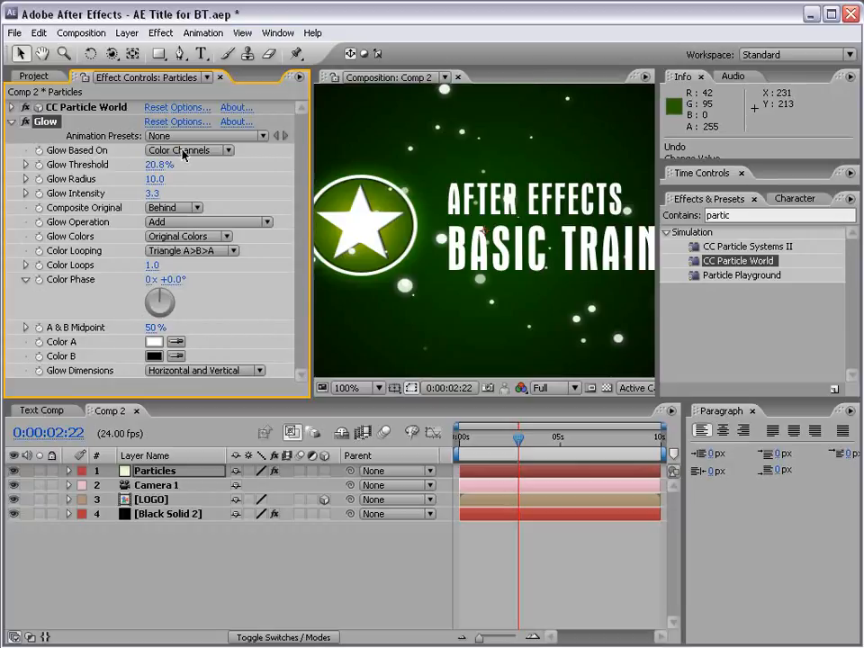
Base the particles' glow on the Alpha Channel with A & B Colors, and composite the original On Top.
left_click(149, 151)
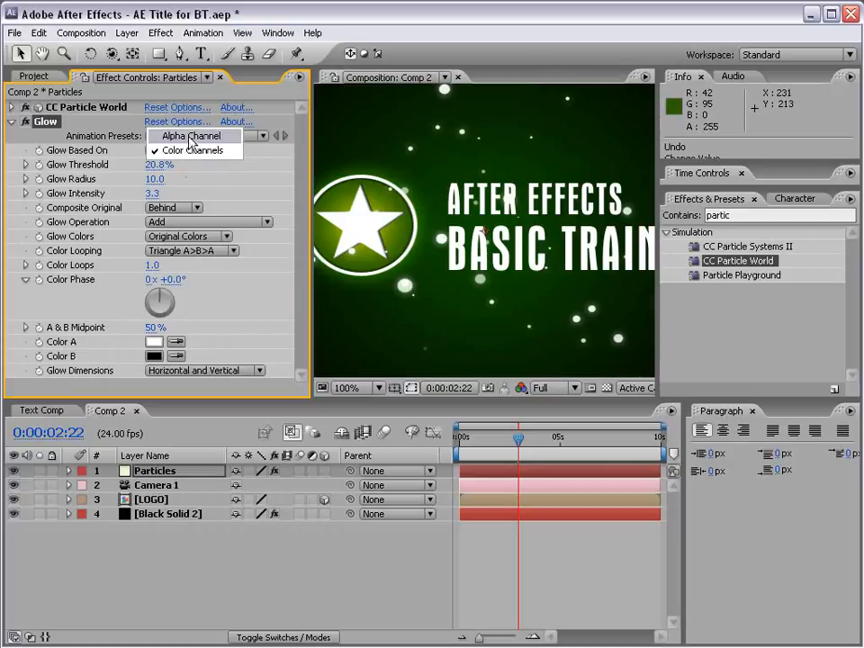
left_click(190, 137)
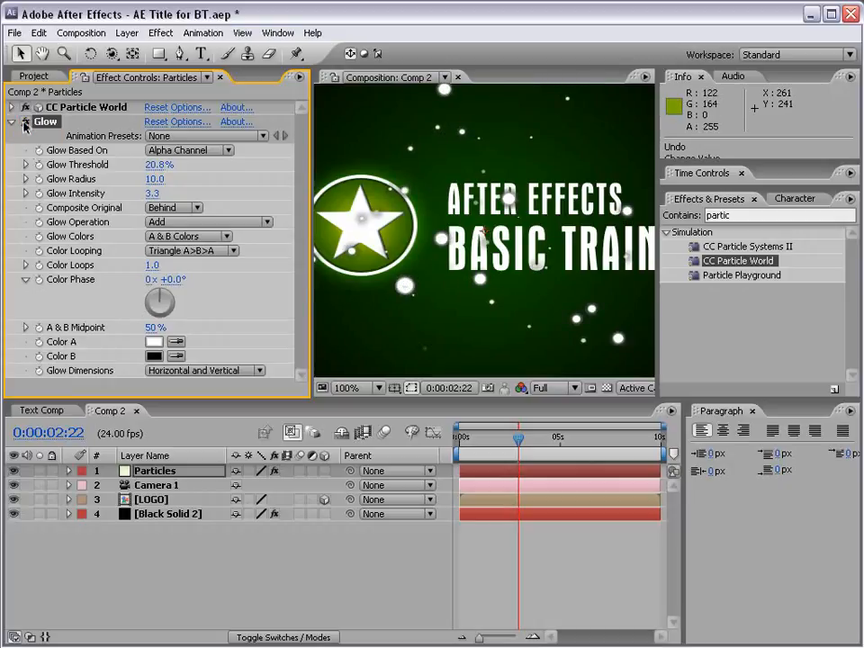
left_click(179, 209)
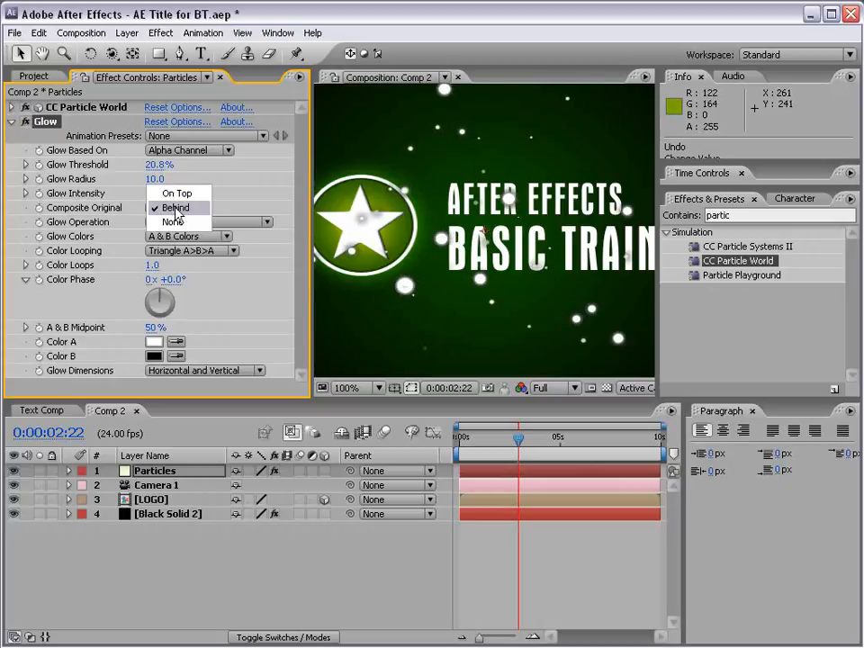
left_click(179, 193)
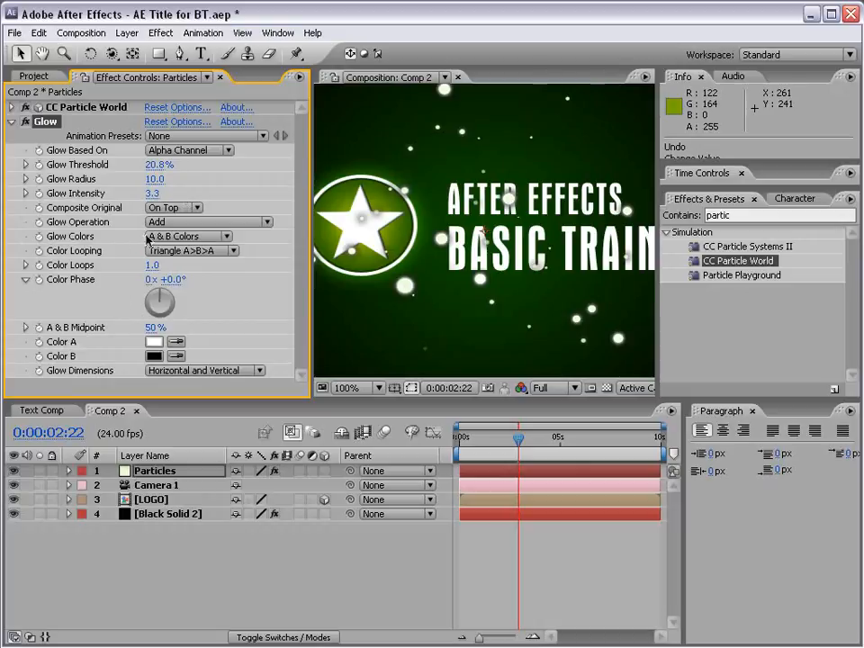
Change the particle glow's Color B to a light green.
left_click(187, 237)
left_click(149, 332)
left_click(155, 357)
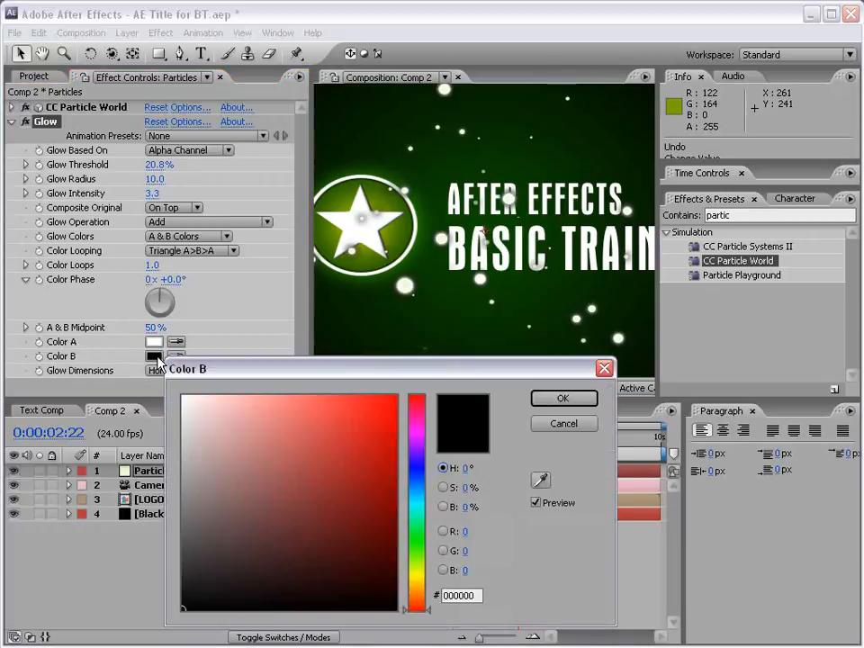
left_click(417, 536)
left_click_drag(370, 501, 312, 387)
left_click(564, 400)
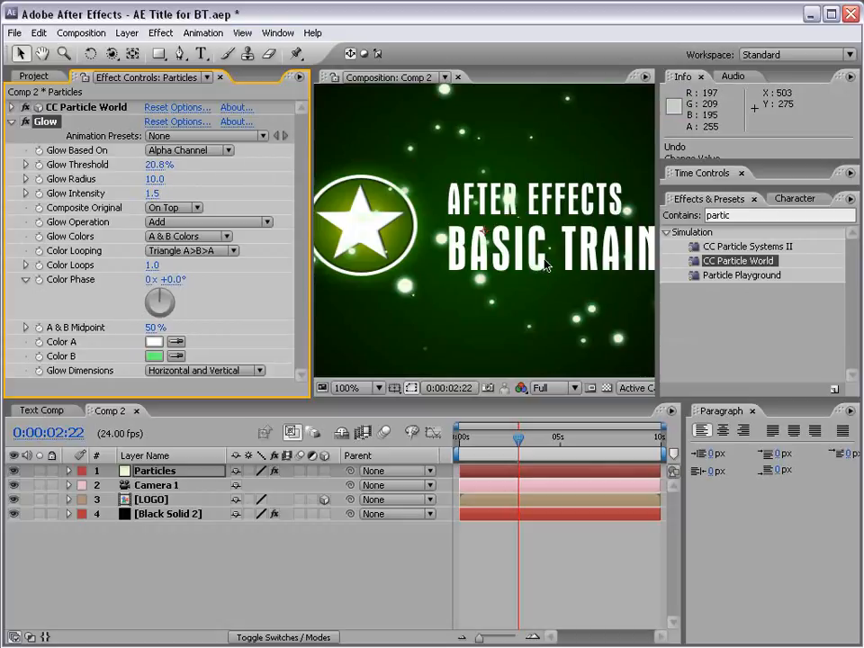
Set the particles' Glow Intensity to 1.5 and Glow Threshold to 34.9%.
scroll(408, 194, "down", 1)
left_click_drag(154, 165, 218, 163)
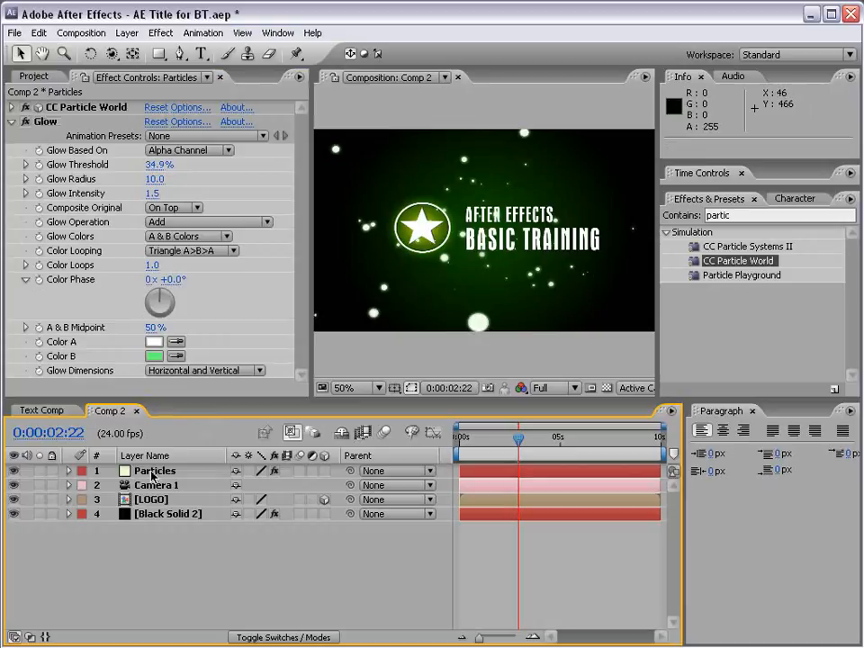
Move the Particles layer beneath the LOGO layer, just above Black Solid 2, and deselect it.
left_click(151, 474)
scroll(465, 268, "up", 1)
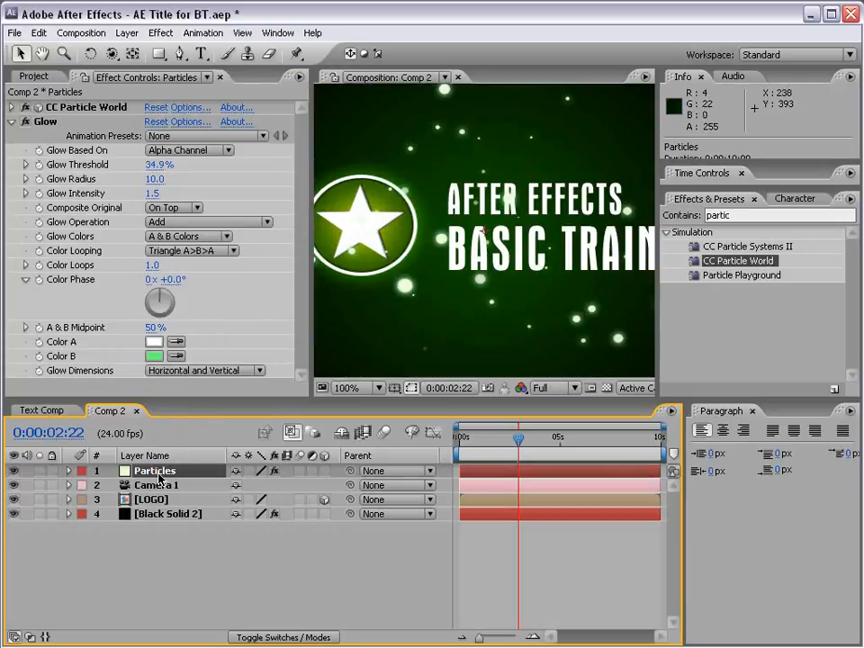
left_click_drag(159, 475, 170, 519)
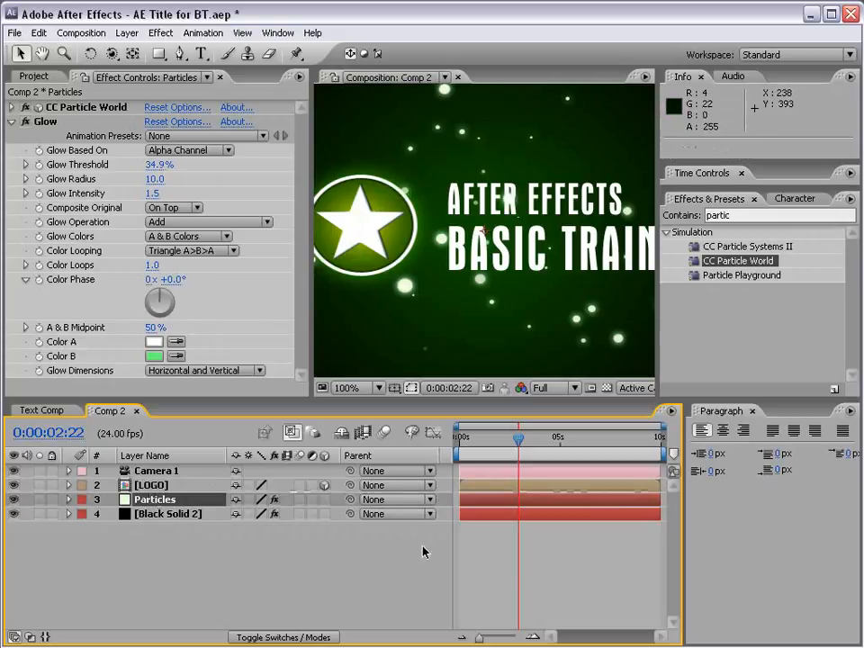
left_click(583, 578)
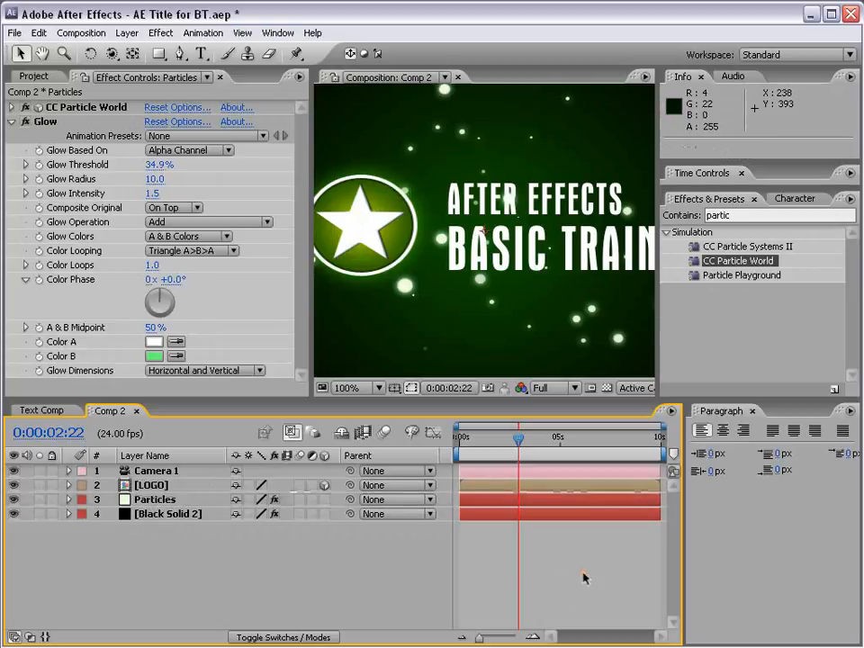
Open the LOGO precomposition and turn on its transparency grid.
left_click(153, 487)
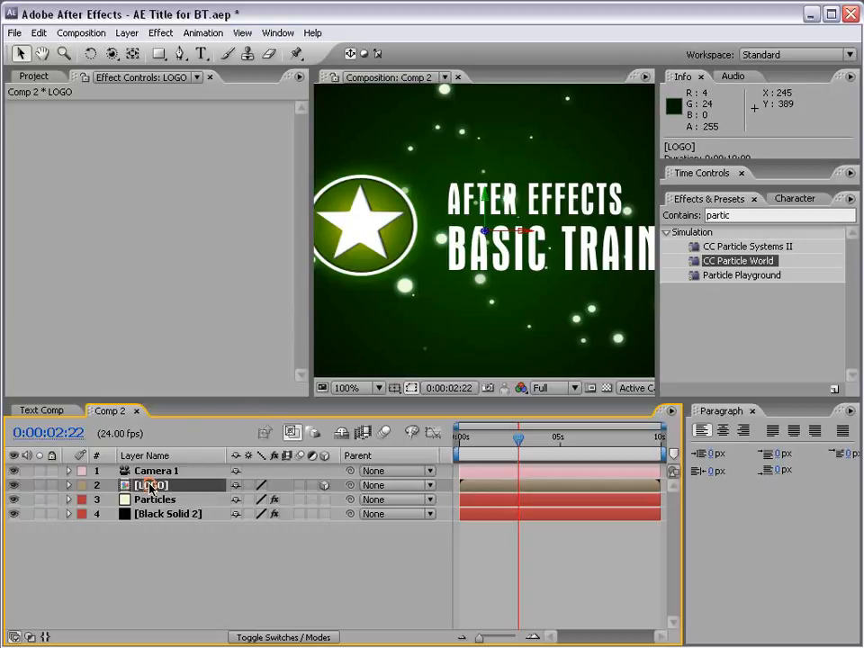
double_click(150, 486)
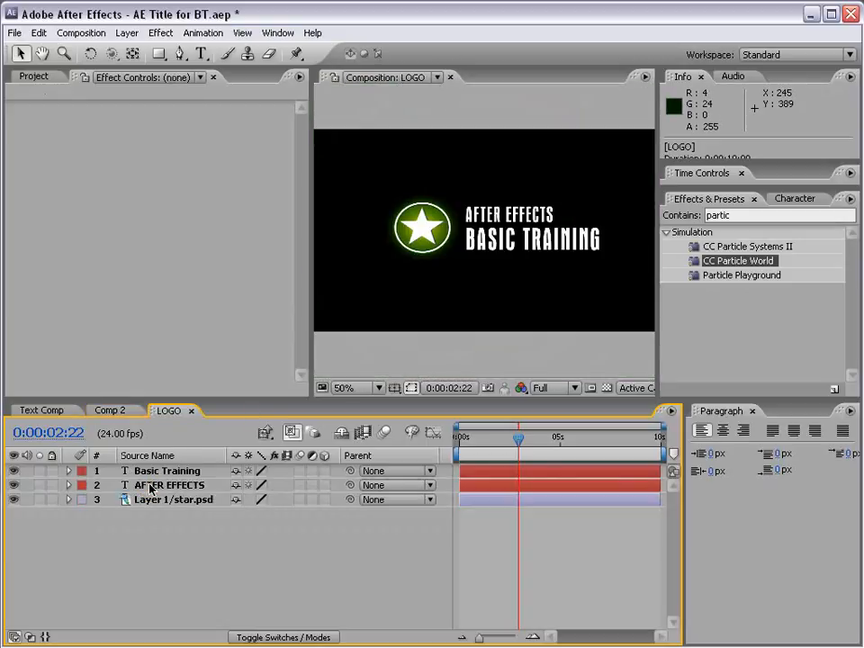
left_click(605, 388)
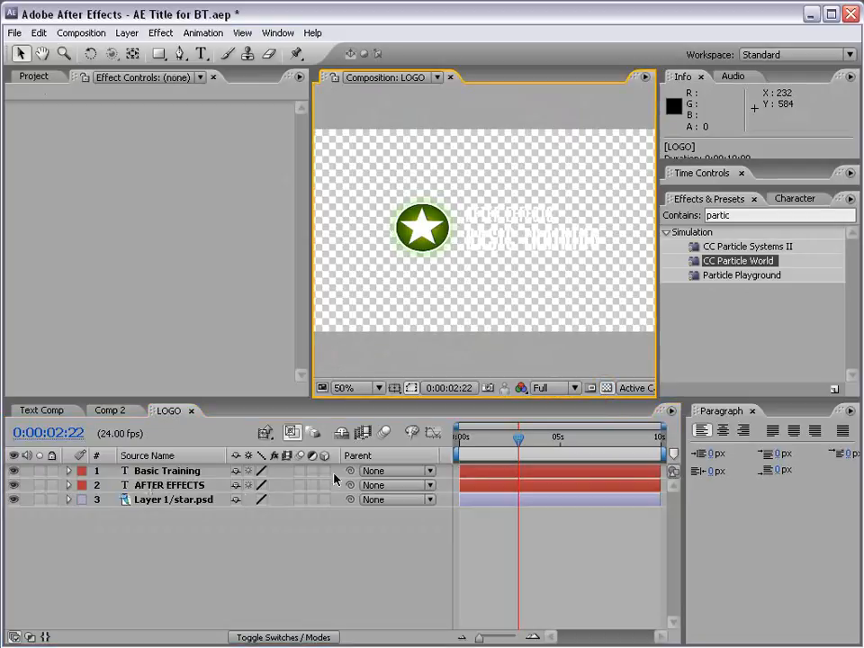
Apply the Perspective Drop Shadow effect to the Basic Training text layer.
left_click(171, 472)
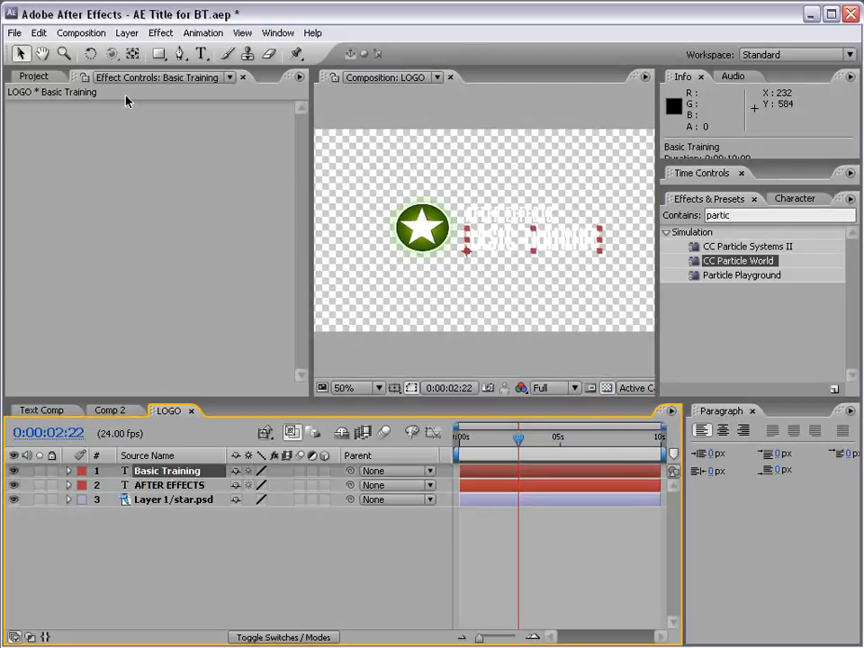
left_click(154, 36)
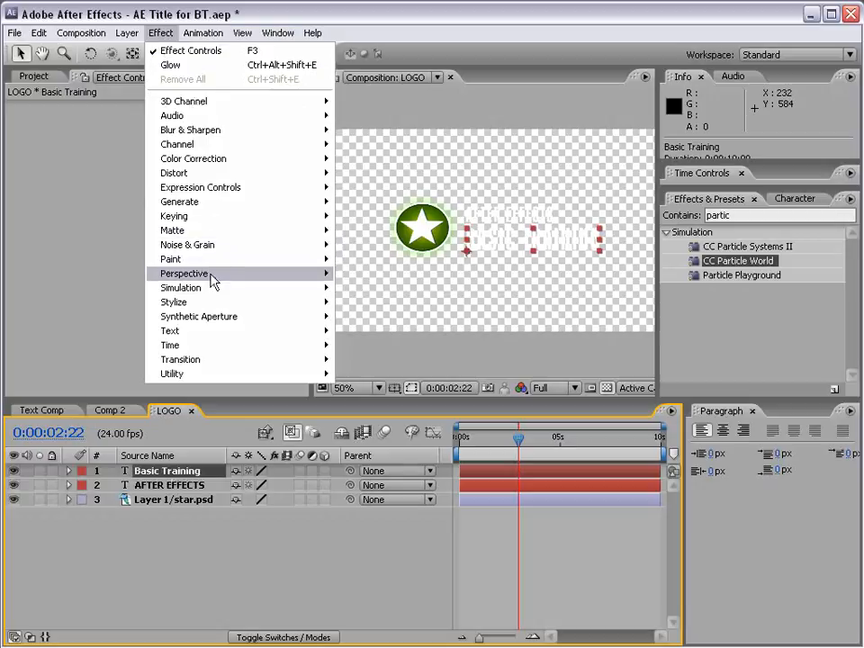
mouse_move(211, 275)
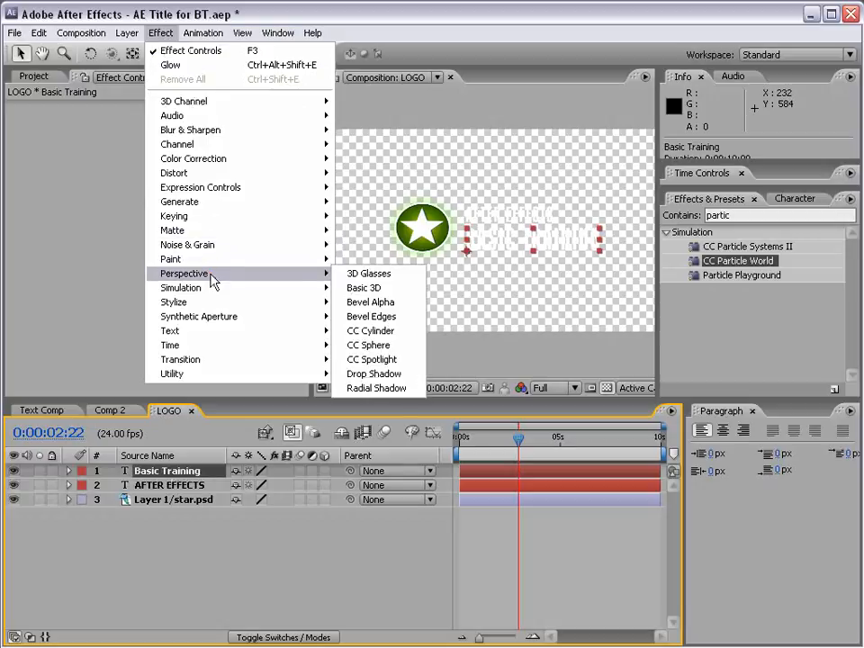
left_click(374, 374)
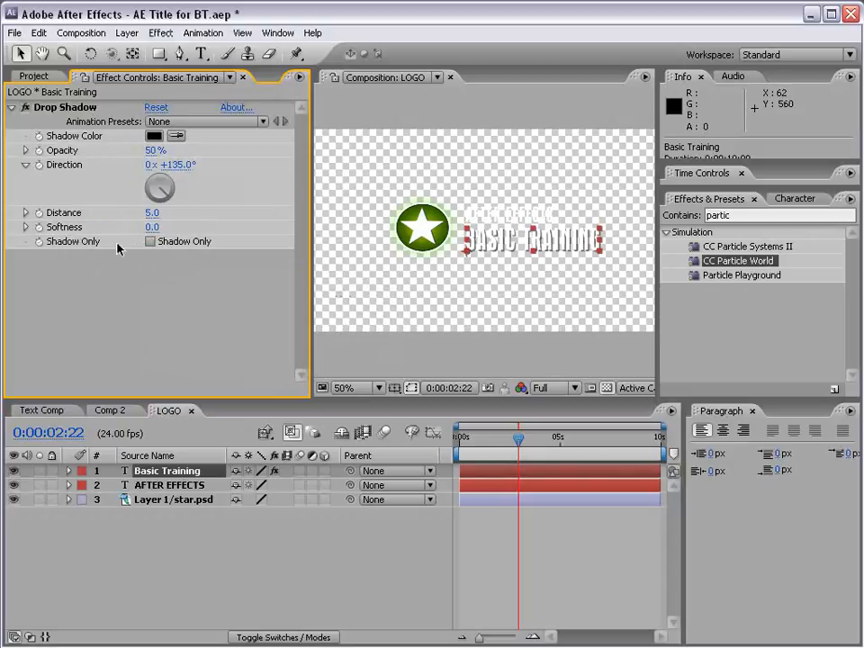
Set the Basic Training text's drop shadow to Distance 0, Opacity 100% and Softness 8.
left_click_drag(152, 213, 168, 213)
left_click(154, 212)
type("0")
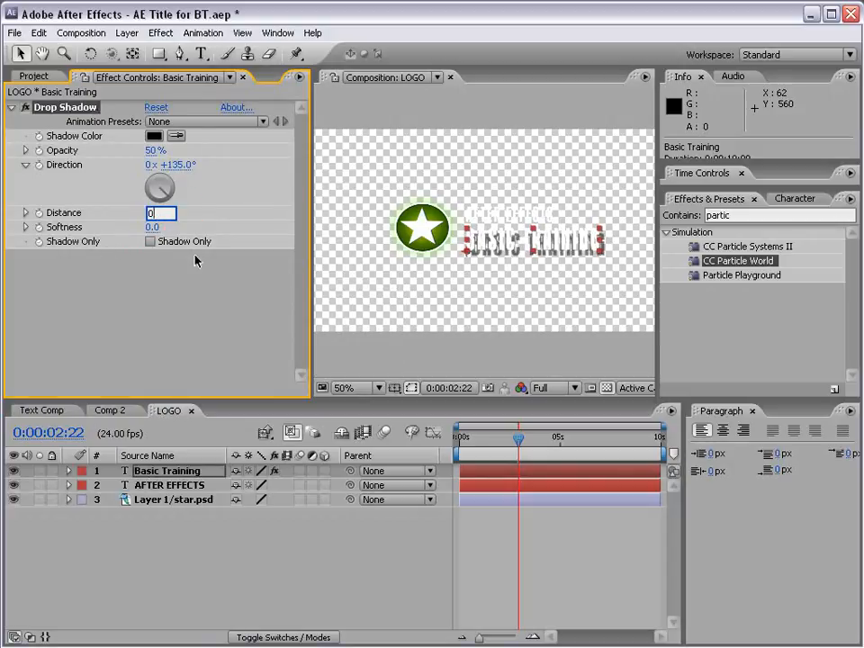
key("Return")
left_click_drag(153, 151, 319, 150)
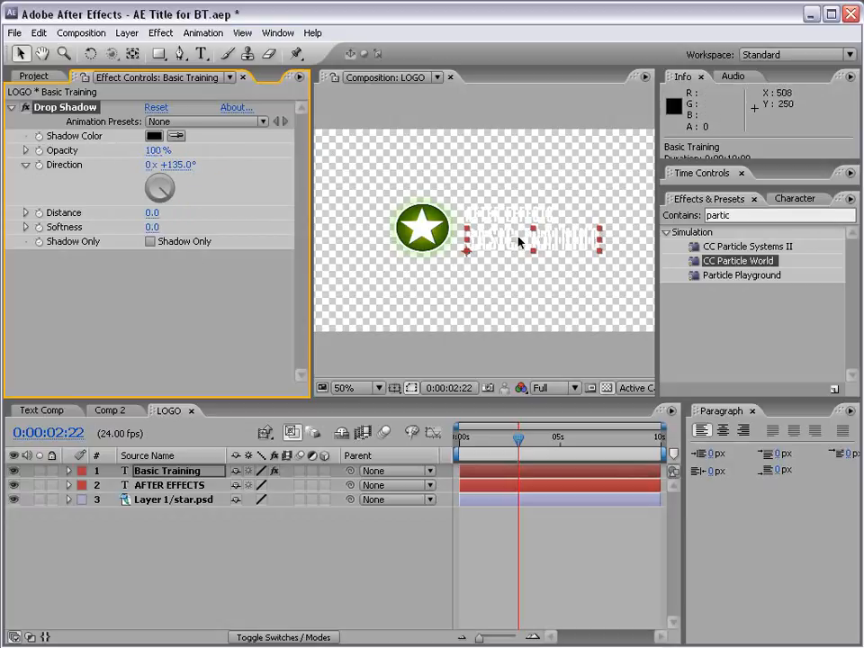
key("period")
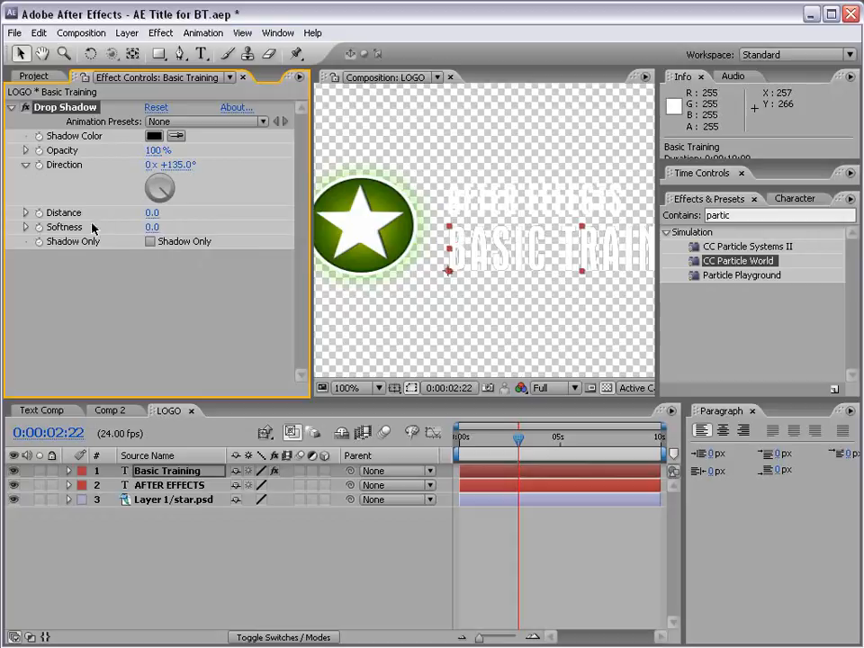
left_click_drag(151, 229, 158, 228)
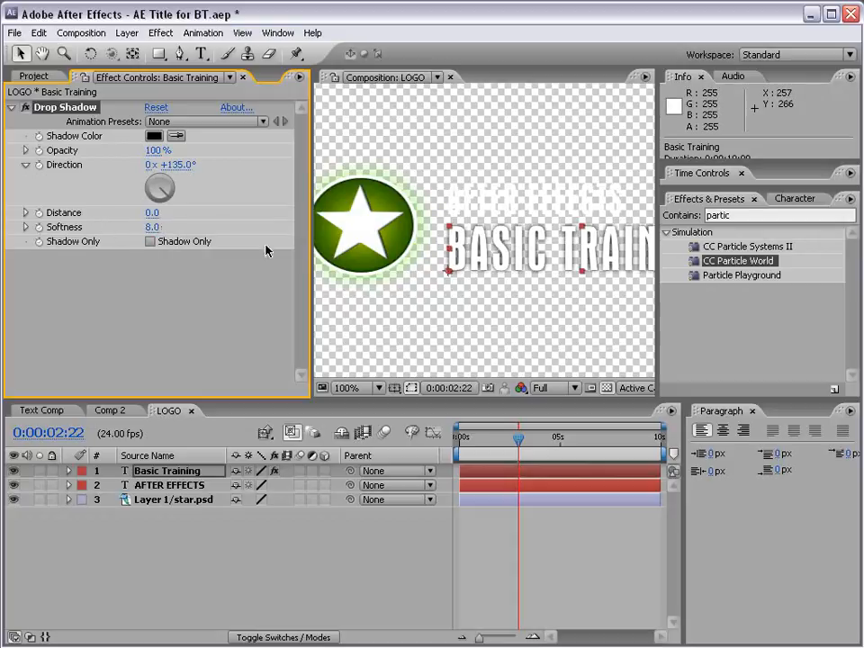
Duplicate the Drop Shadow effect on the Basic Training text and set the copy's Softness to 18.
left_click(39, 33)
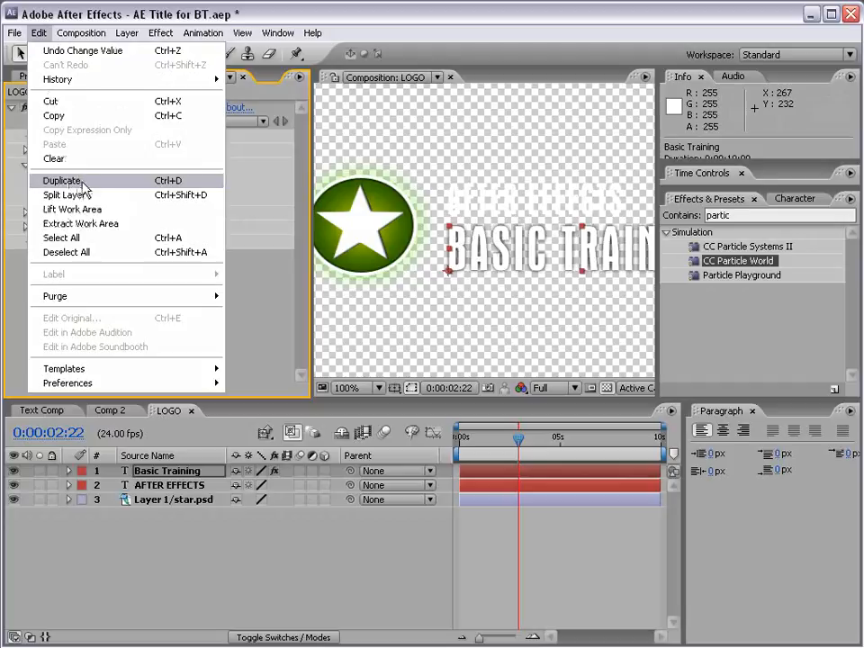
left_click(68, 11)
left_click(38, 32)
left_click(123, 185)
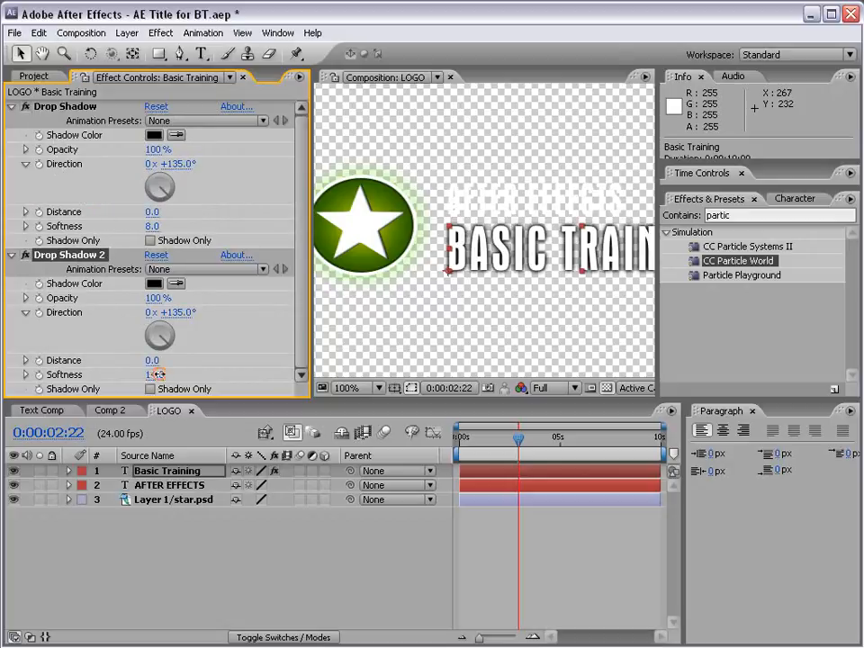
left_click_drag(153, 374, 162, 374)
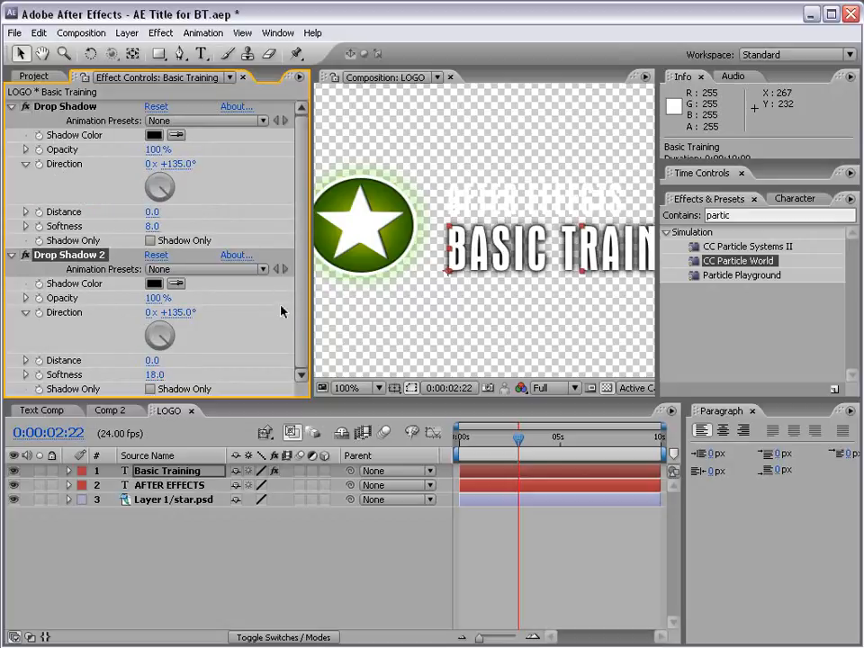
Collapse both Drop Shadow effects on the Basic Training layer and copy them onto the AFTER EFFECTS text layer.
left_click(12, 106)
left_click(12, 121)
left_click(63, 108)
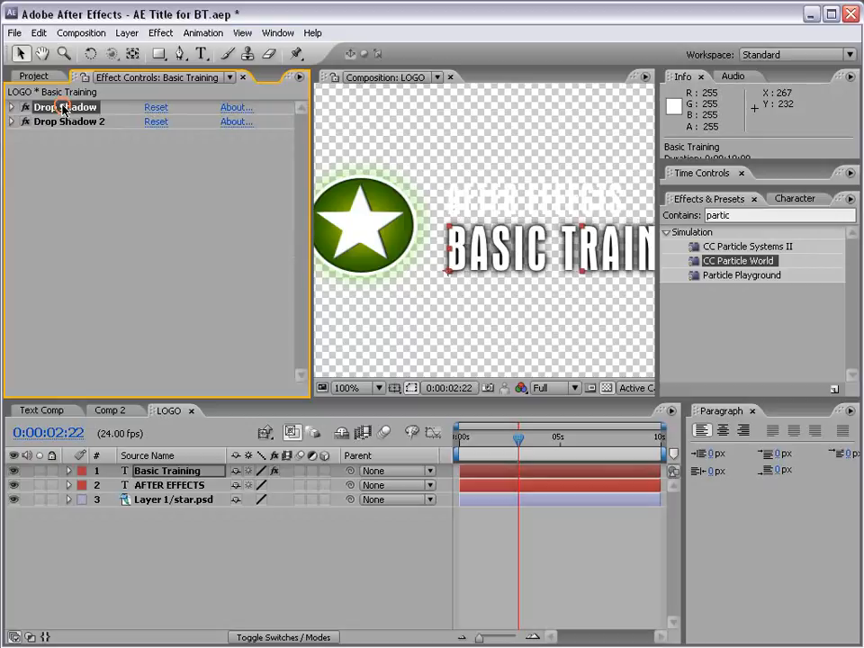
left_click(40, 121, "shift")
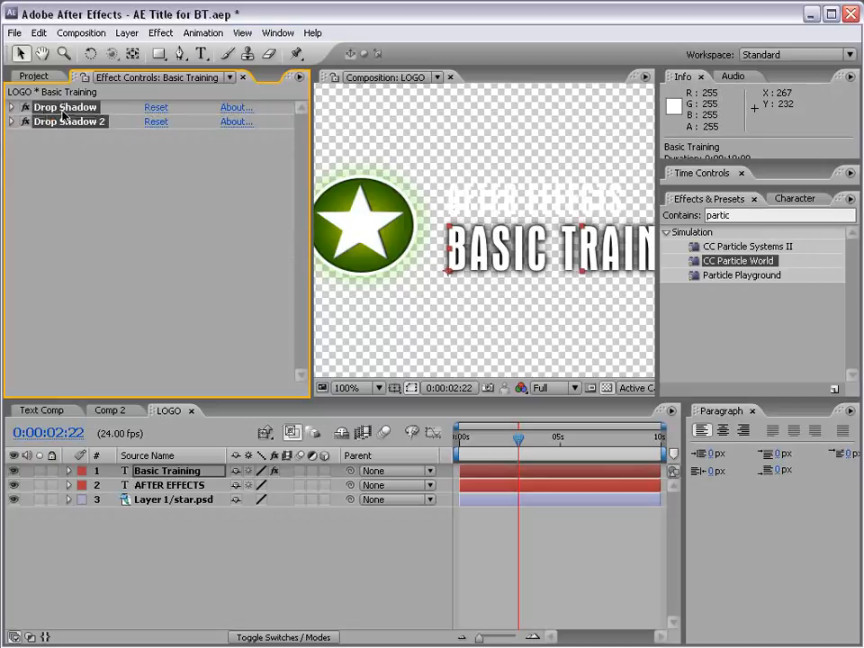
left_click(40, 34)
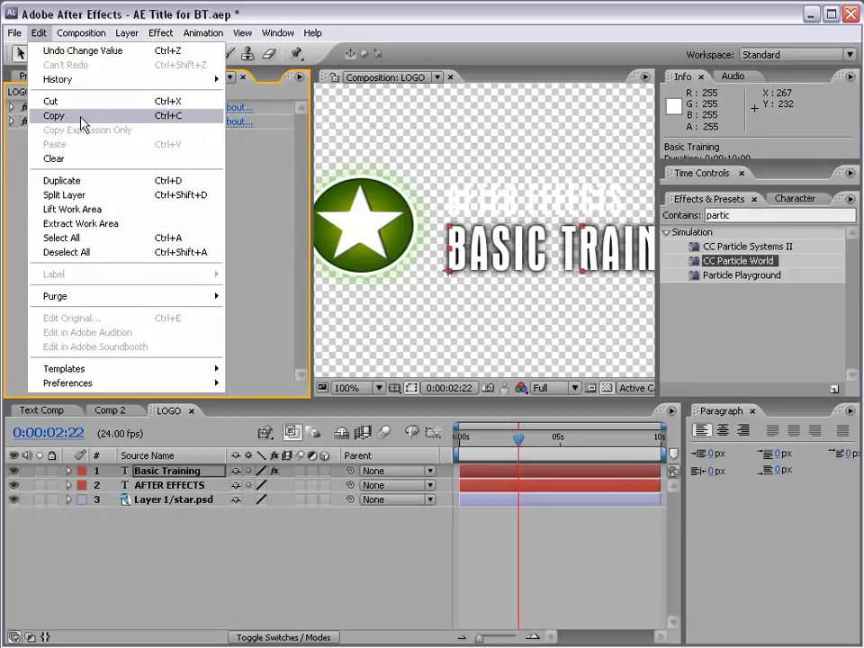
left_click(102, 122)
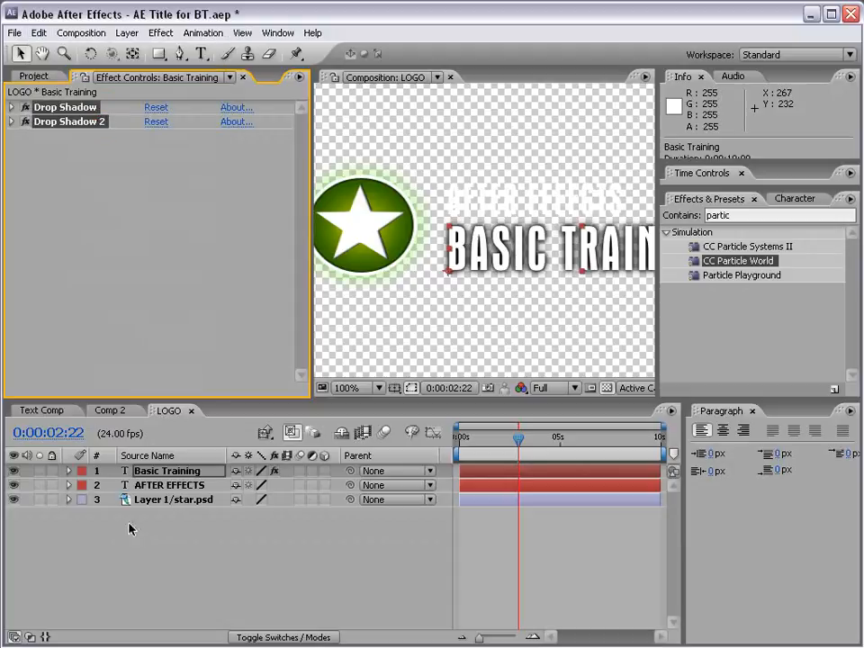
left_click(167, 485)
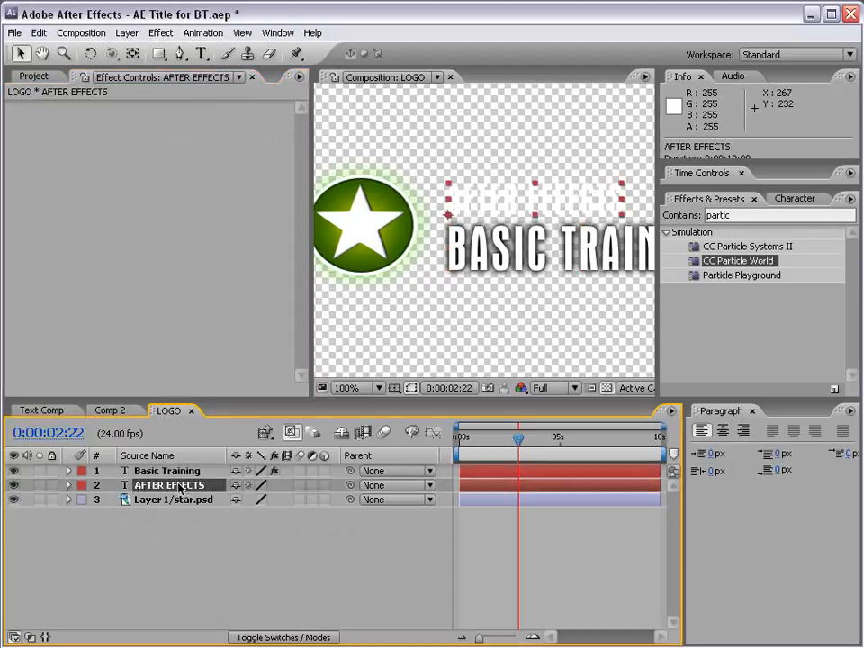
left_click(39, 32)
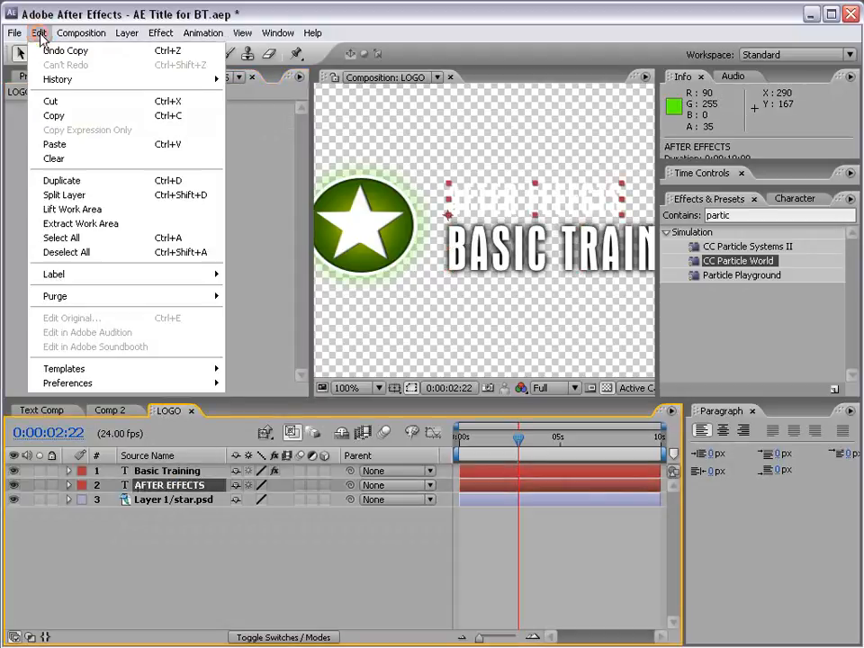
left_click(97, 147)
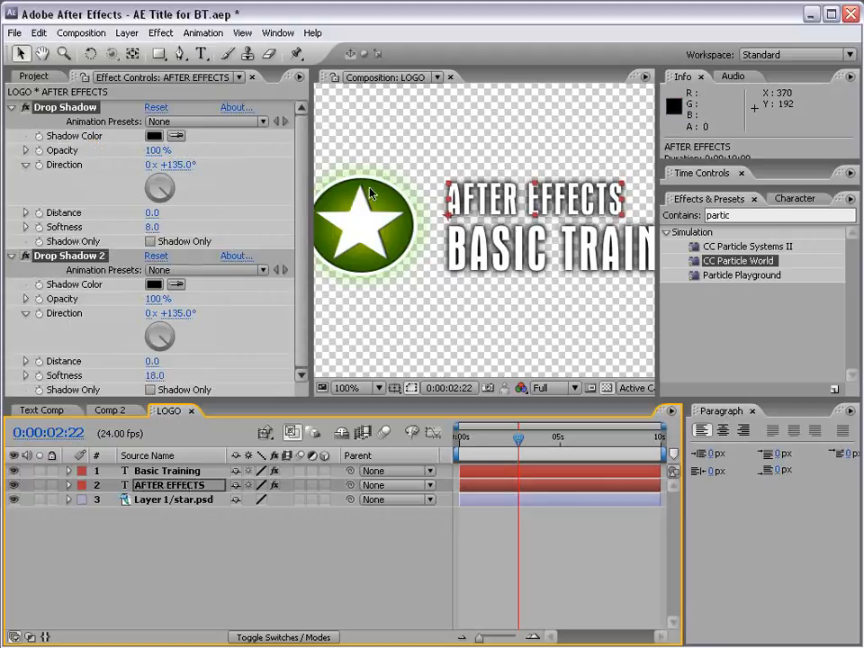
Close the LOGO composition to return to Comp 2, and deselect the LOGO layer.
scroll(565, 248, "down", 1)
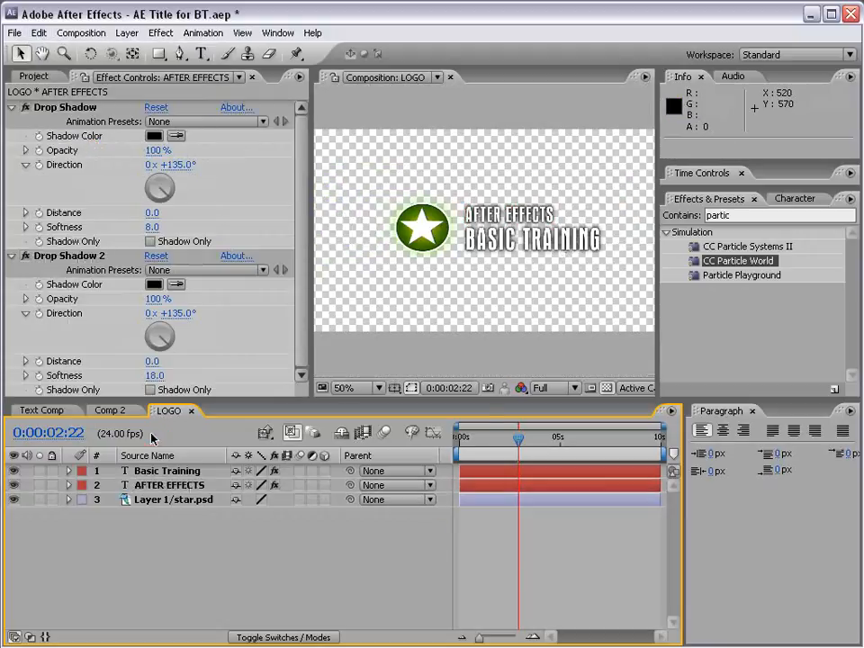
left_click(191, 411)
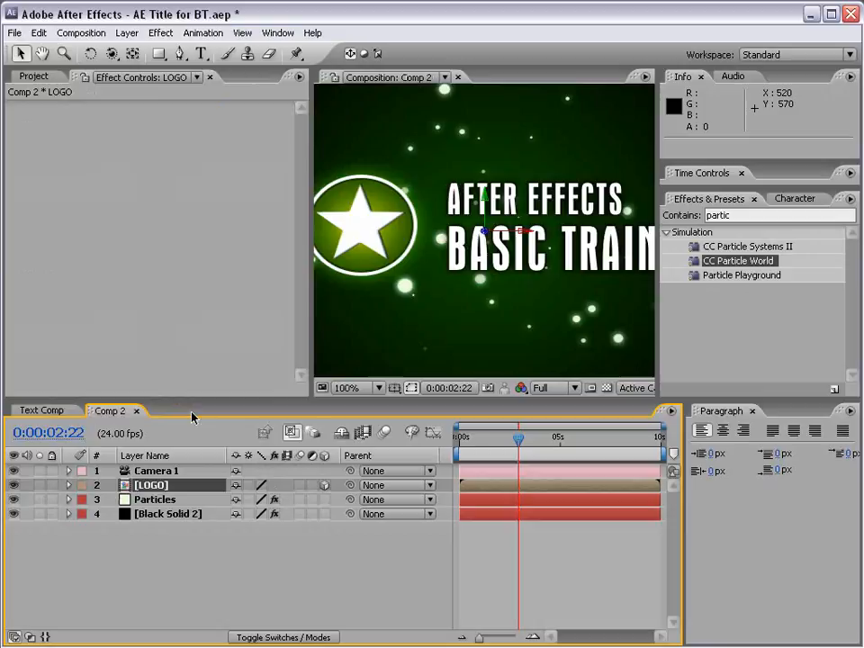
scroll(468, 275, "down", 1)
left_click(522, 535)
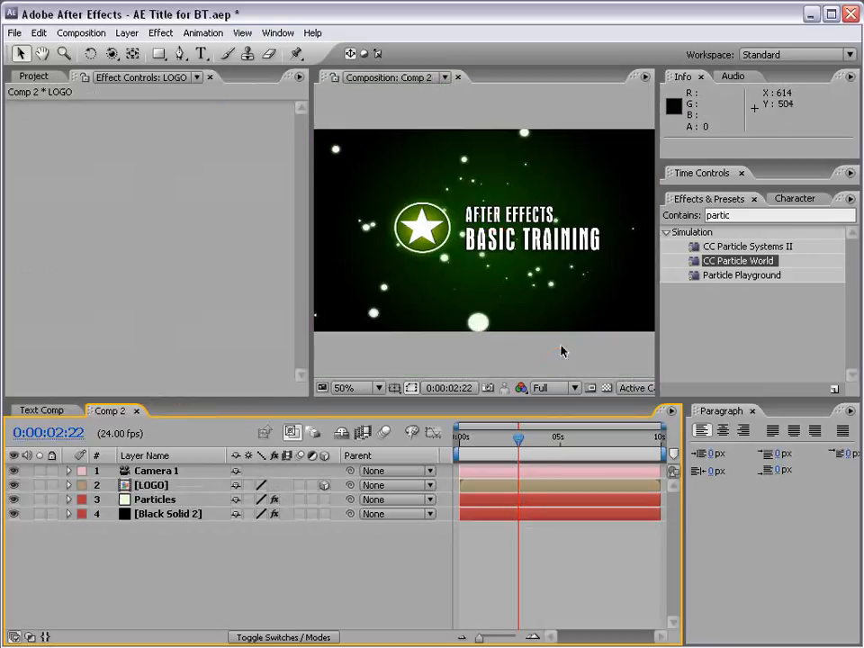